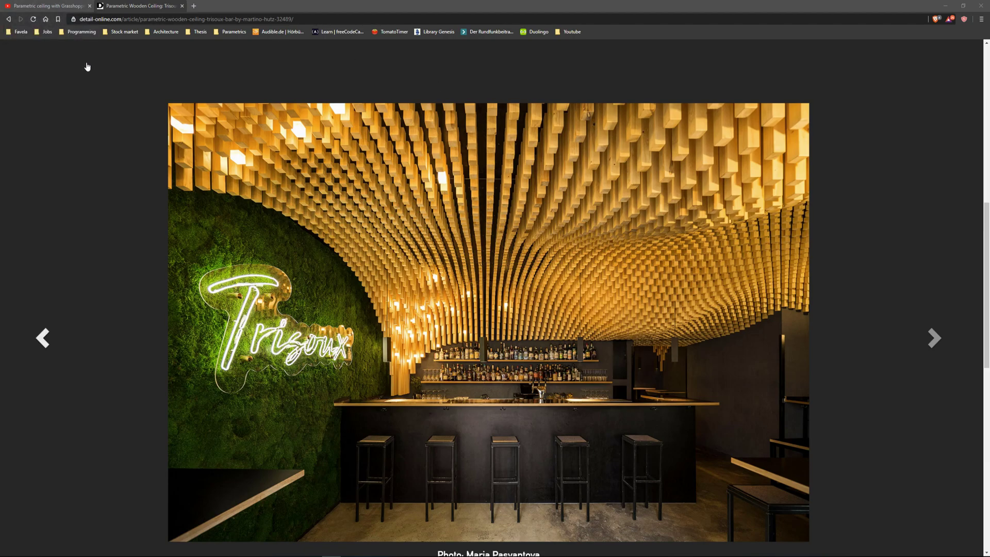
# Look through the Trisoux bar ceiling photos and the "Parametric ceiling with Grasshopper" video as design references
pyautogui.click(934, 337)
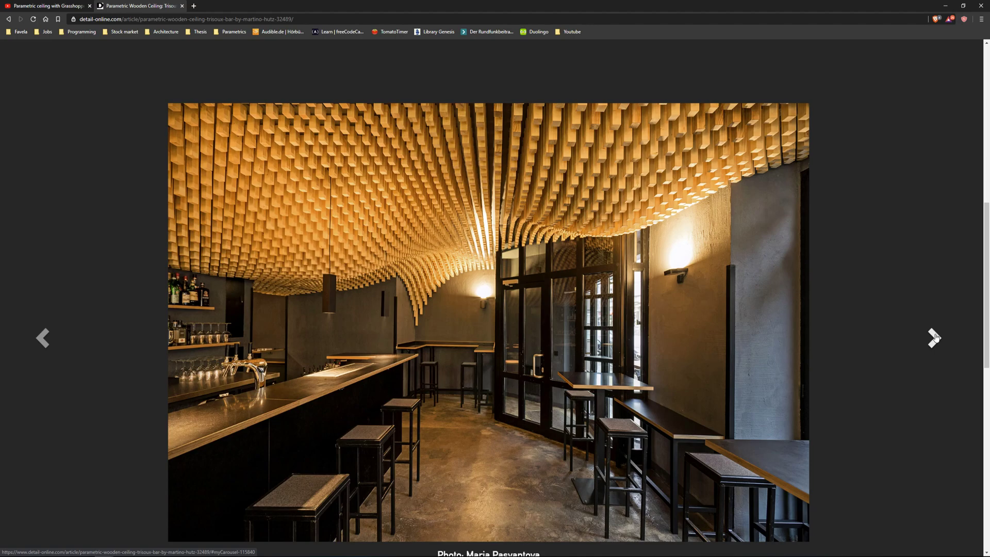
pyautogui.click(935, 336)
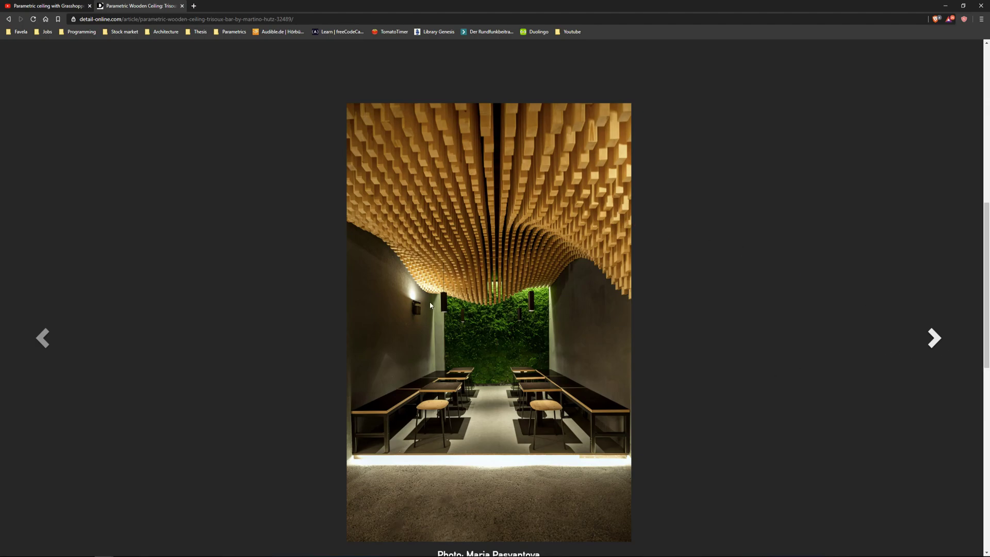
pyautogui.click(943, 338)
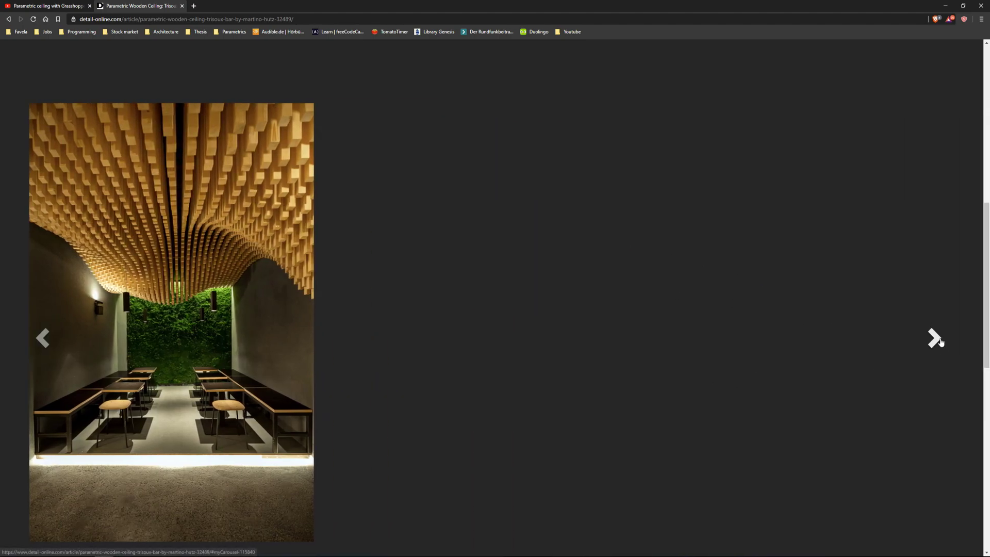
pyautogui.click(31, 342)
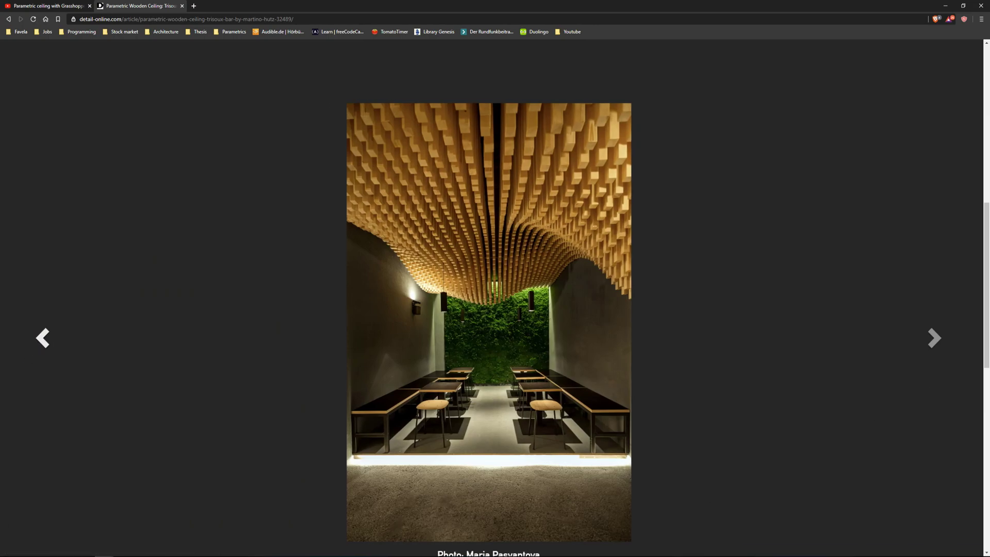
pyautogui.click(57, 6)
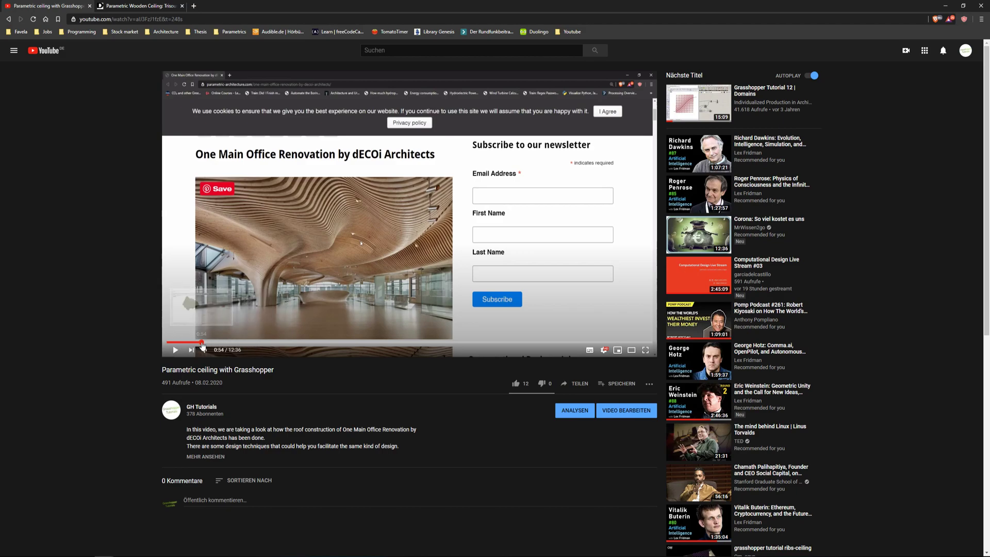
pyautogui.click(202, 343)
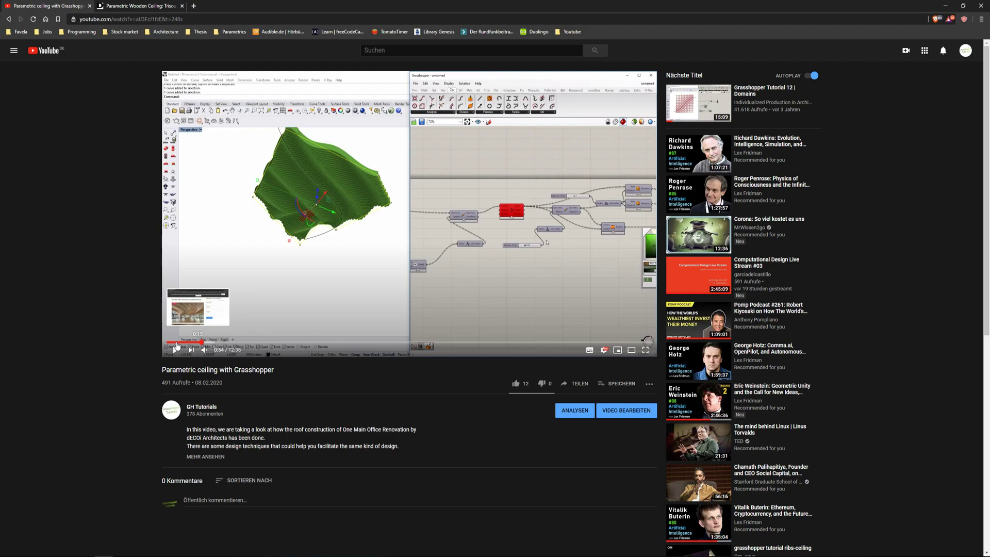
pyautogui.click(185, 343)
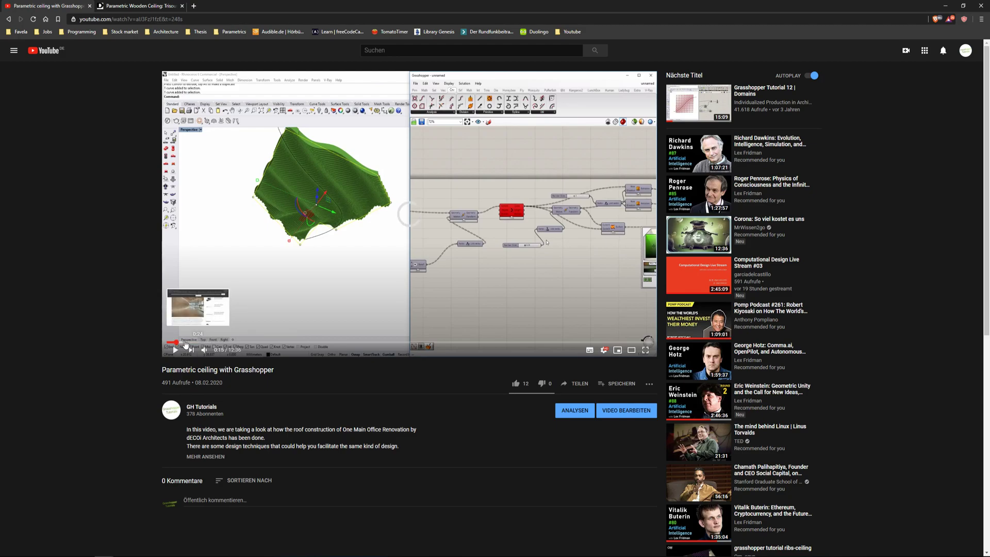
pyautogui.click(130, 4)
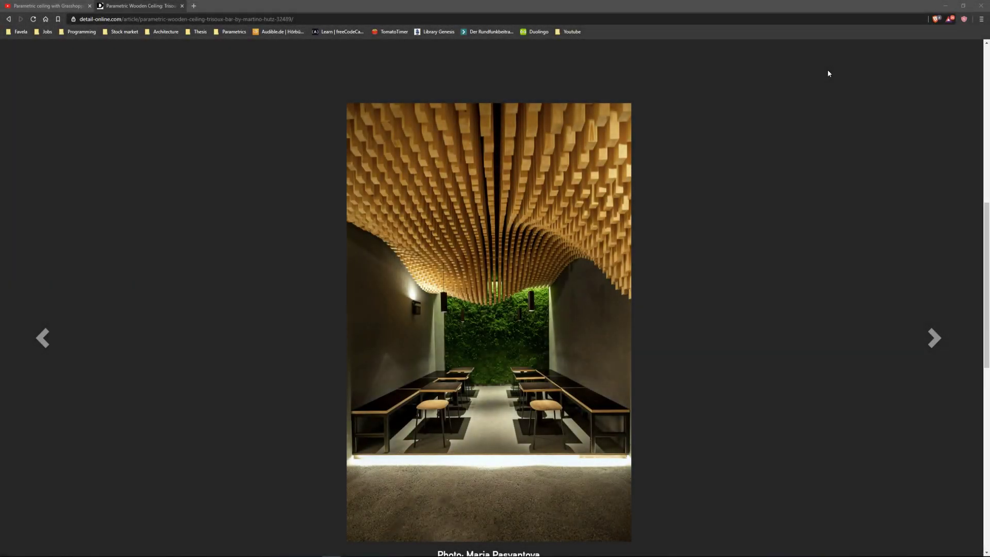
# Switch to Rhino and Grasshopper, clearing away the browser, the file explorer and the Grasshopper tutorial window
pyautogui.click(946, 6)
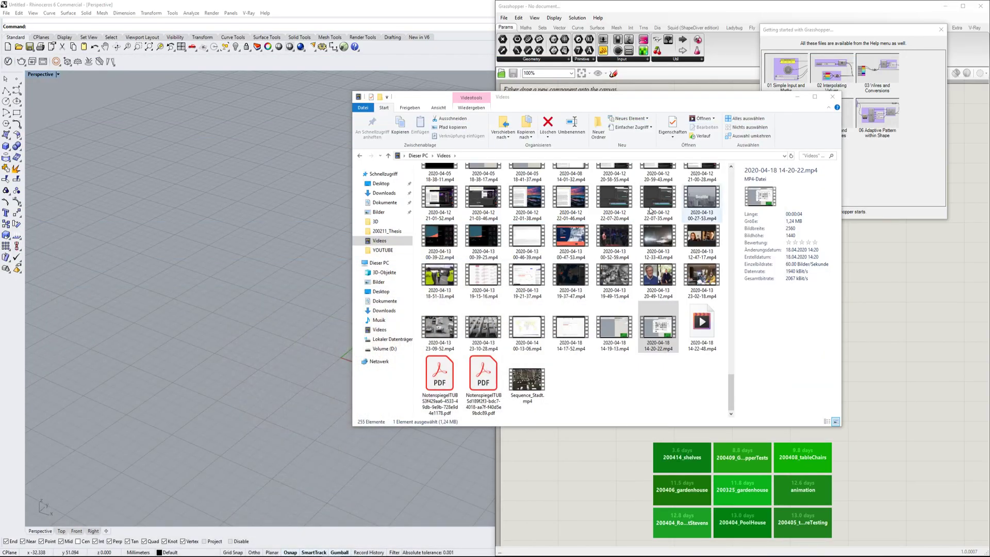
pyautogui.click(797, 98)
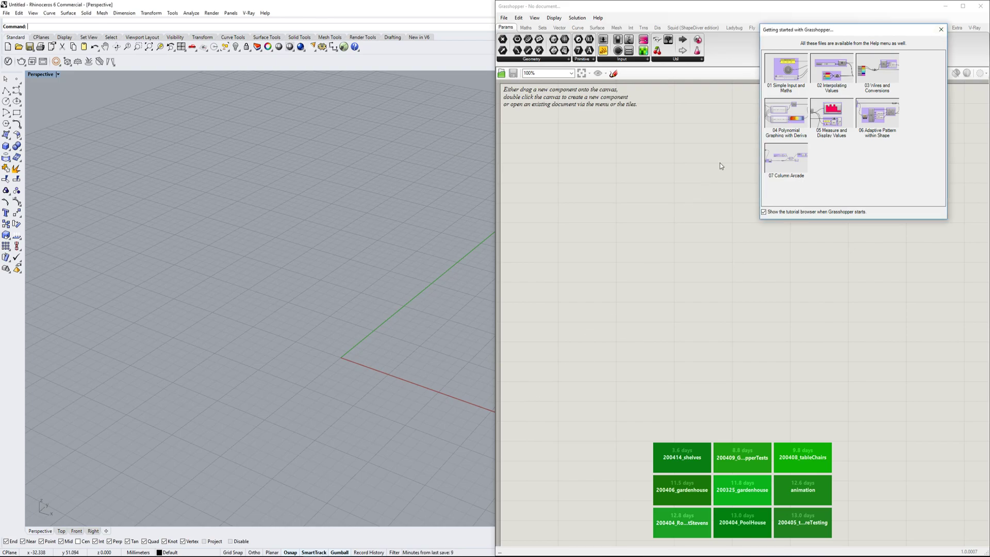
pyautogui.click(942, 30)
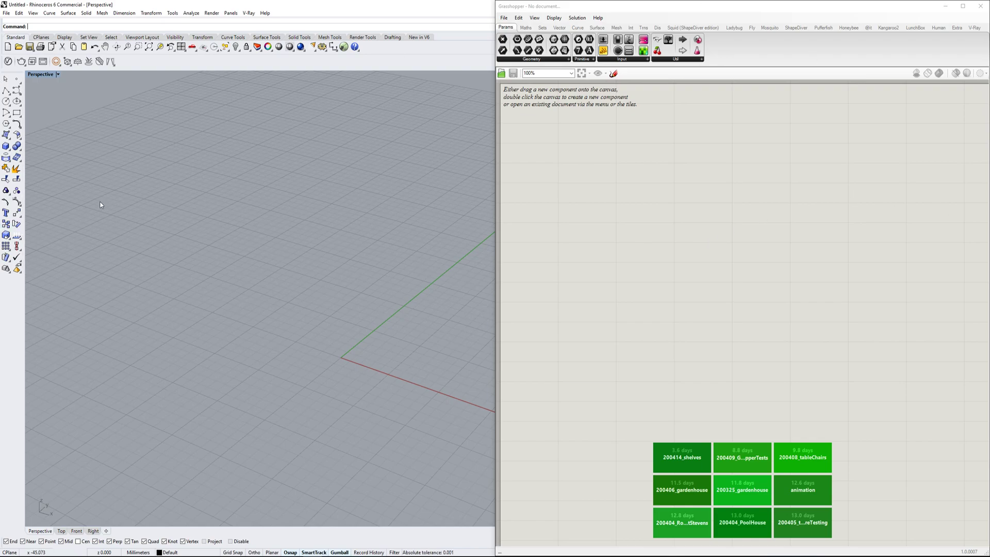
pyautogui.scroll(-2, 318, 327)
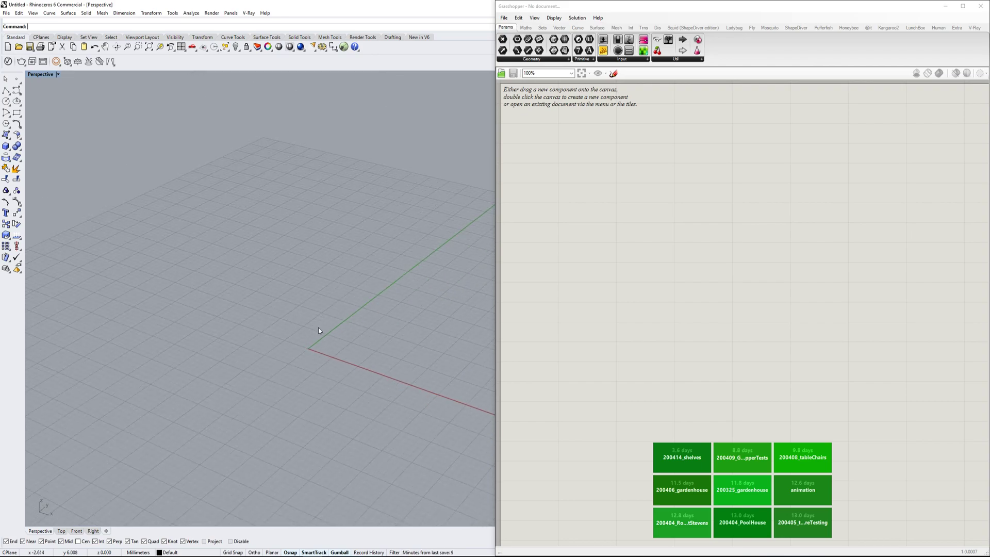
pyautogui.scroll(-2, 319, 330)
pyautogui.write('curve')
pyautogui.press('Return')
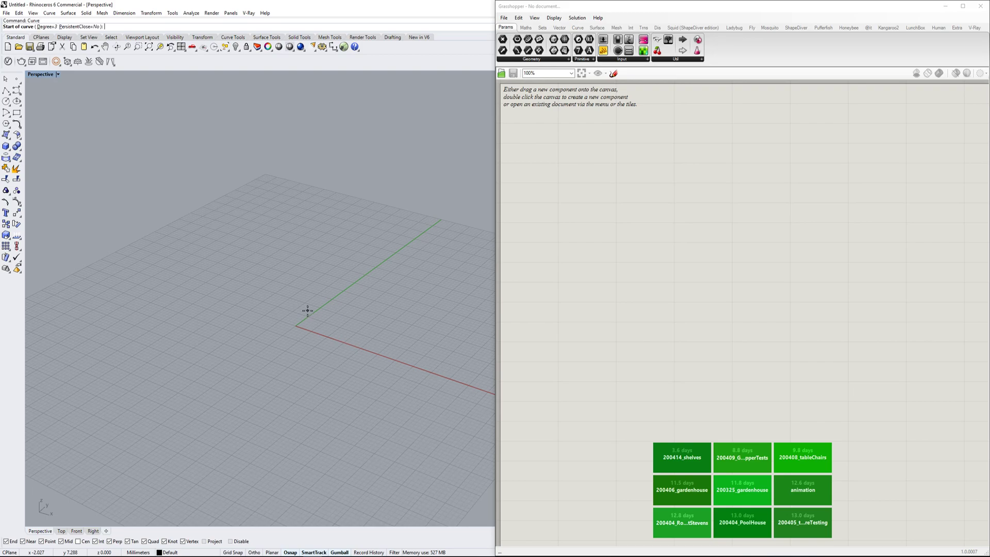
pyautogui.click(144, 356)
pyautogui.click(313, 437)
pyautogui.click(387, 436)
pyautogui.scroll(-3, 387, 438)
pyautogui.click(439, 472)
pyautogui.press('Escape')
# Draw a freehand wavy curve through six control points on the ground plane in the perspective view
pyautogui.press('Return')
pyautogui.click(224, 388)
pyautogui.click(281, 412)
pyautogui.click(292, 455)
pyautogui.click(363, 380)
pyautogui.click(395, 441)
pyautogui.click(419, 481)
pyautogui.press('Return')
# Draw a second freehand wavy curve with six control points on the ground plane, roughly following the first one
pyautogui.keyDown('shift'); pyautogui.moveTo(395, 392); pyautogui.dragTo(316, 343, button='right'); pyautogui.keyUp('shift')
pyautogui.press('Return')
pyautogui.click(273, 242)
pyautogui.click(357, 303)
pyautogui.click(413, 326)
pyautogui.keyDown('shift'); pyautogui.moveTo(448, 274); pyautogui.dragTo(343, 283, button='right'); pyautogui.keyUp('shift')
pyautogui.click(417, 272)
pyautogui.click(405, 357)
pyautogui.click(437, 392)
pyautogui.press('Return')
# Adjust the position of the wavy curves in space with the gumball
pyautogui.moveTo(335, 392); pyautogui.dragTo(404, 375, button='right')
pyautogui.click(369, 418)
pyautogui.moveTo(338, 467); pyautogui.dragTo(232, 418, button='right')
pyautogui.moveTo(211, 410); pyautogui.dragTo(236, 393)
pyautogui.click(351, 330)
pyautogui.click(345, 352)
pyautogui.moveTo(318, 379); pyautogui.dragTo(355, 374)
pyautogui.click(354, 375)
# Loft a surface between the two wavy curves with the Tight style and without simplifying the cross-sections
pyautogui.moveTo(358, 295); pyautogui.dragTo(273, 425)
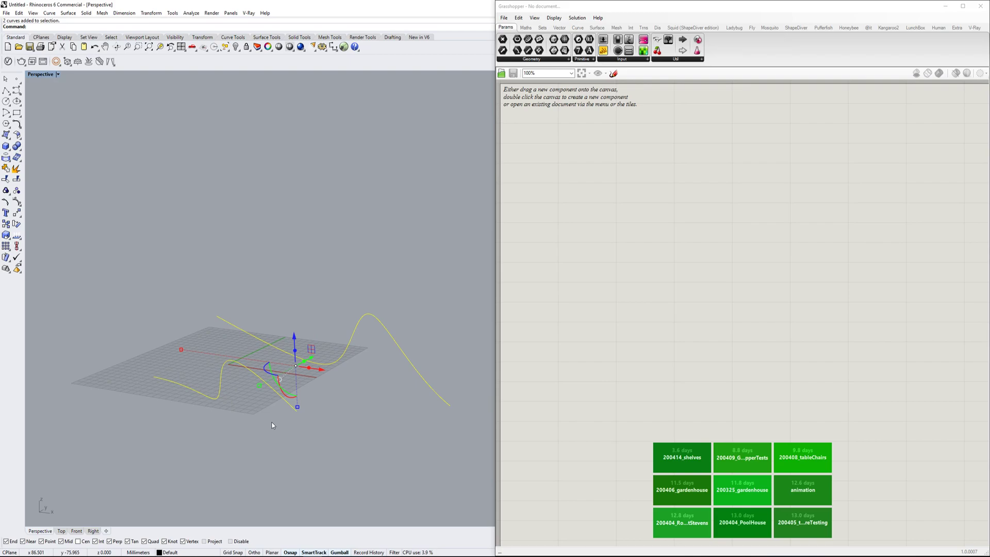
pyautogui.press('Return')
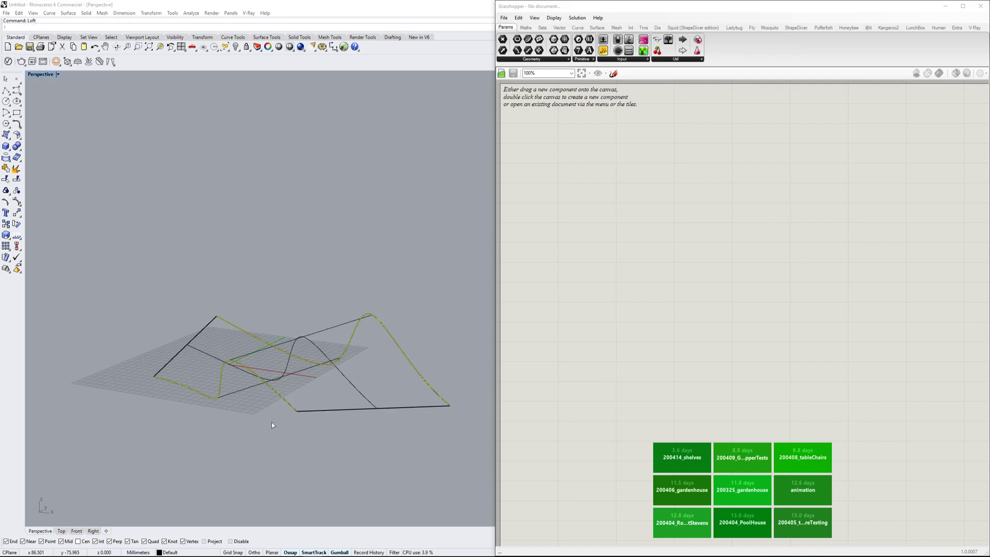
pyautogui.moveTo(989, 187); pyautogui.dragTo(363, 200)
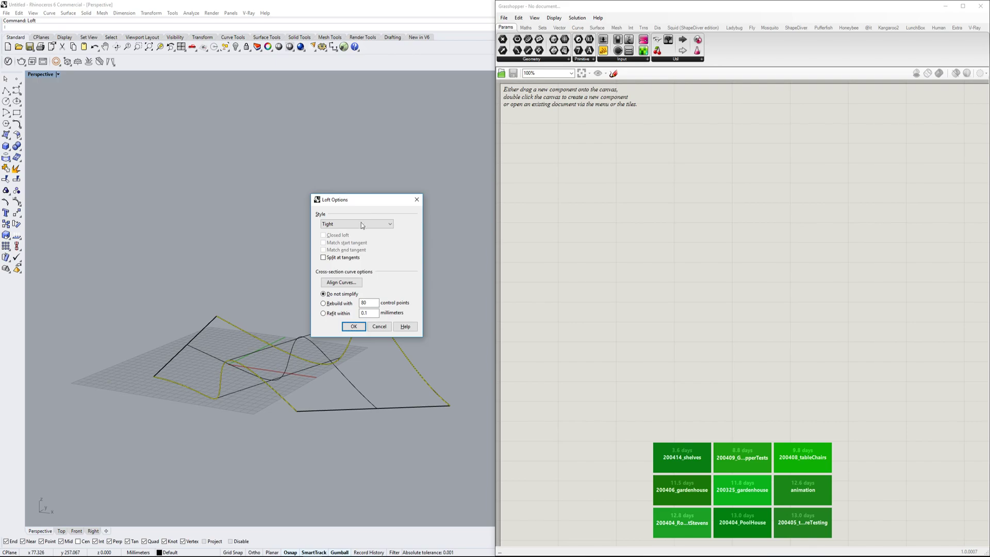
pyautogui.click(350, 325)
pyautogui.moveTo(355, 298); pyautogui.dragTo(330, 361, button='right')
pyautogui.scroll(4, 310, 289)
pyautogui.press('Escape')
# Set the Perspective viewport to shaded display and check the lofted surface
pyautogui.moveTo(175, 242); pyautogui.dragTo(163, 188, button='right')
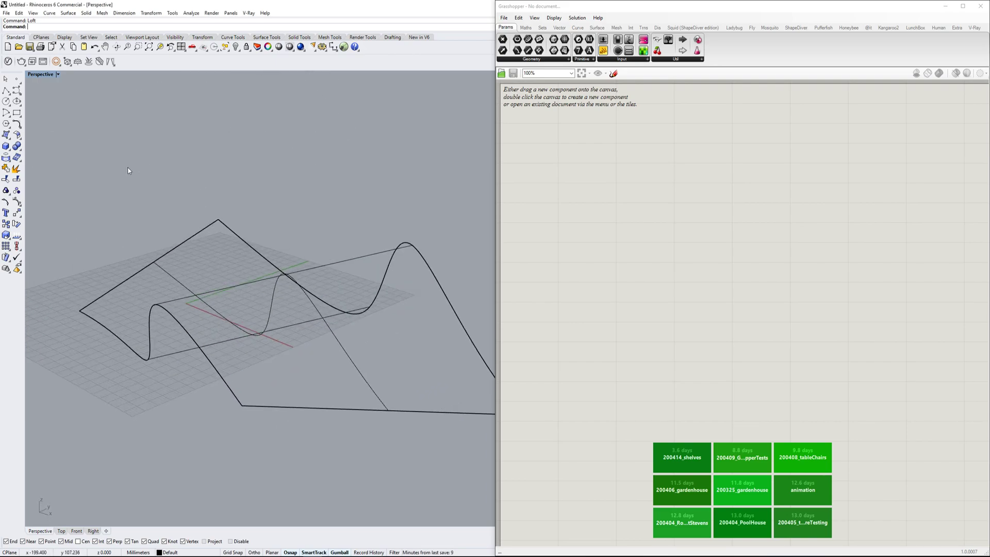
pyautogui.click(40, 74)
pyautogui.click(47, 104)
pyautogui.moveTo(146, 346)
pyautogui.mouseDown(button='right')
pyautogui.moveTo(196, 354)
pyautogui.moveTo(271, 343)
pyautogui.moveTo(237, 355)
pyautogui.moveTo(297, 331)
pyautogui.mouseUp(button='right')
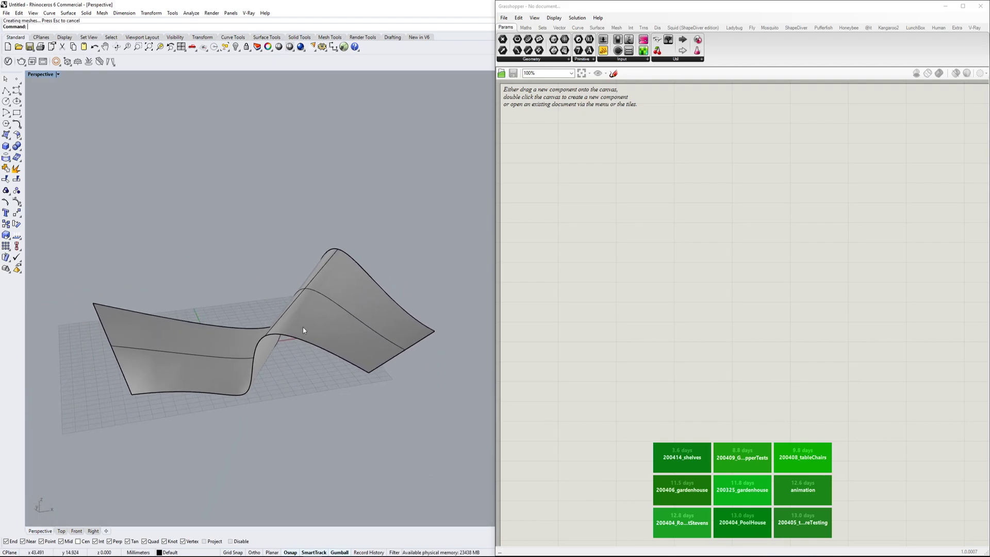
# Turn on the lofted surface's control points and raise a group of points to reshape the fold
pyautogui.click(297, 331)
pyautogui.write('ntsOn')
pyautogui.press('Return')
pyautogui.moveTo(304, 338); pyautogui.dragTo(261, 411, button='right')
pyautogui.moveTo(263, 433); pyautogui.dragTo(307, 385)
pyautogui.moveTo(320, 385); pyautogui.dragTo(301, 388, button='right')
pyautogui.moveTo(261, 388); pyautogui.dragTo(263, 341)
pyautogui.moveTo(263, 340); pyautogui.dragTo(245, 389, button='right')
# Select the two control points above the surface's ridge and shift them sideways
pyautogui.scroll(-3, 261, 380)
pyautogui.click(233, 284)
pyautogui.moveTo(233, 284); pyautogui.dragTo(327, 342)
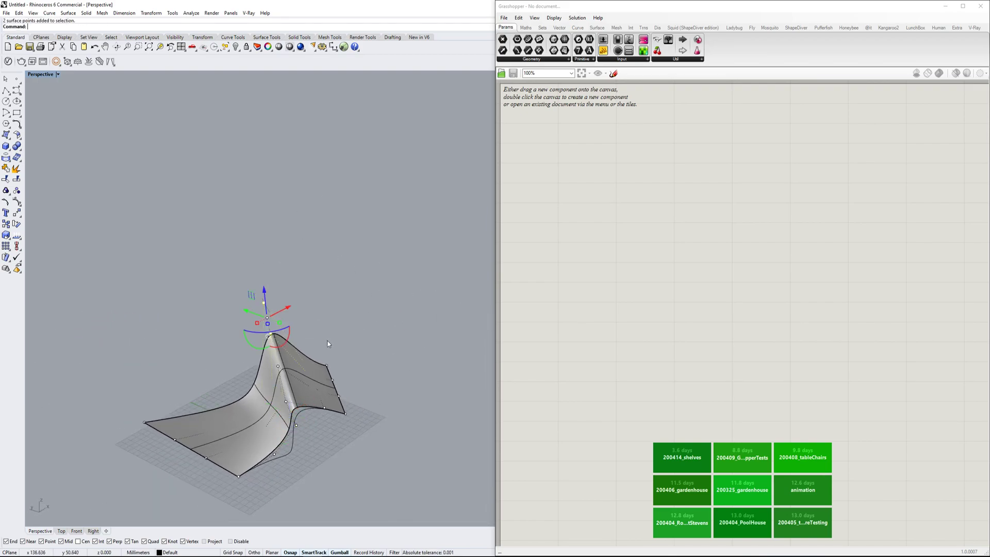
pyautogui.moveTo(327, 341); pyautogui.dragTo(322, 361, button='right')
pyautogui.moveTo(287, 320); pyautogui.dragTo(256, 342)
pyautogui.scroll(4, 259, 401)
# Move further control points to give the surface a smoother, wider wave, and leave point editing
pyautogui.moveTo(258, 400)
pyautogui.mouseDown(button='right')
pyautogui.moveTo(258, 369)
pyautogui.moveTo(231, 343)
pyautogui.mouseUp(button='right')
pyautogui.moveTo(269, 381)
pyautogui.mouseDown()
pyautogui.moveTo(245, 313)
pyautogui.moveTo(215, 362)
pyautogui.mouseUp()
pyautogui.moveTo(215, 362); pyautogui.dragTo(225, 394, button='right')
pyautogui.moveTo(284, 345); pyautogui.dragTo(157, 346)
pyautogui.moveTo(157, 346); pyautogui.dragTo(237, 420, button='right')
pyautogui.moveTo(237, 420); pyautogui.dragTo(352, 341)
pyautogui.moveTo(364, 318); pyautogui.dragTo(289, 387, button='right')
pyautogui.moveTo(241, 391); pyautogui.dragTo(290, 340)
pyautogui.press('Escape')
pyautogui.press('Escape')
# Delete the two original wavy curves along the surface's edges, keeping the surface
pyautogui.moveTo(325, 339); pyautogui.dragTo(317, 406, button='right')
pyautogui.click(327, 405)
pyautogui.keyDown('shift'); pyautogui.click(441, 333); pyautogui.keyUp('shift')
pyautogui.press('Delete')
pyautogui.click(695, 314)
pyautogui.scroll(-2, 695, 313)
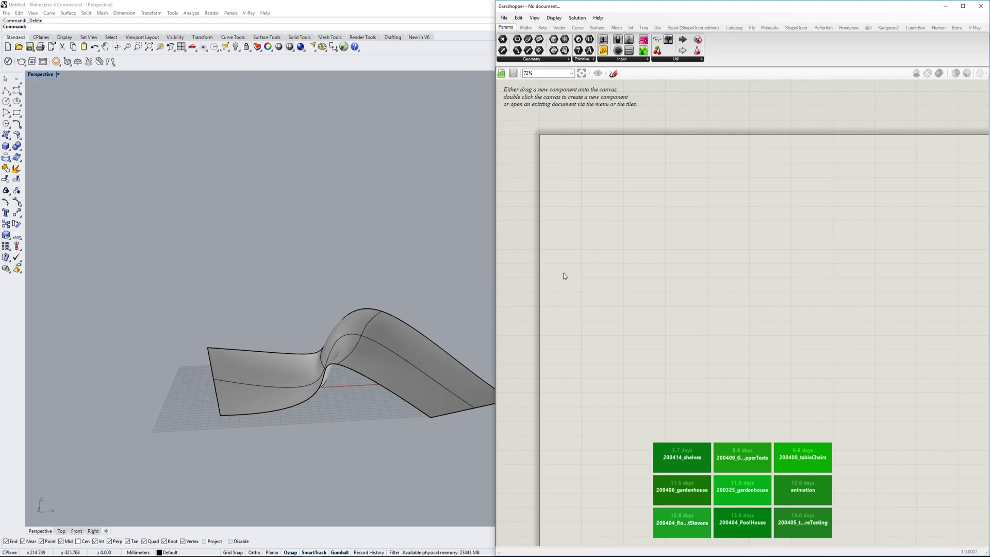
pyautogui.scroll(3, 567, 280)
pyautogui.moveTo(393, 351); pyautogui.dragTo(363, 410, button='right')
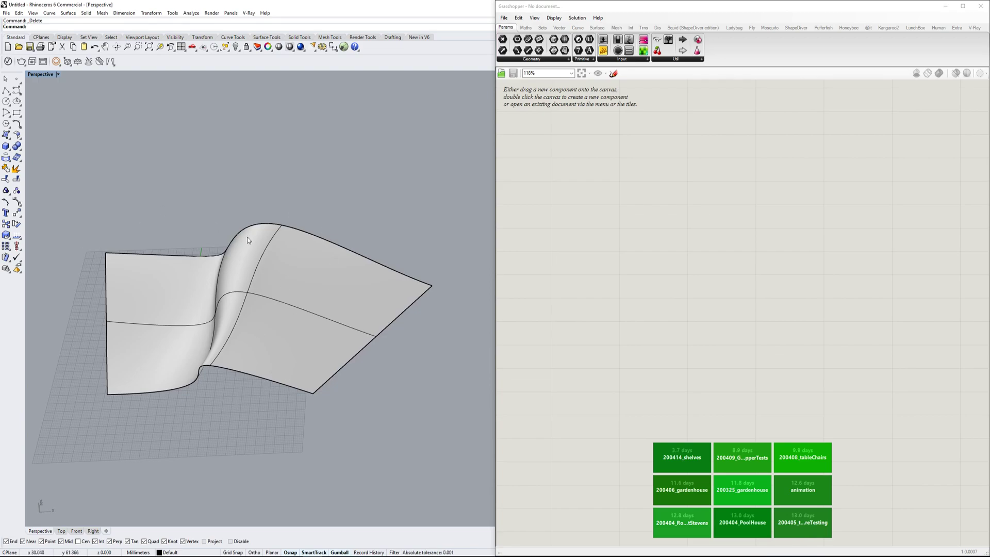
# Compare the model with the reference photos of the Trisoux bar ceiling in the browser and return to Rhino
pyautogui.moveTo(331, 554)
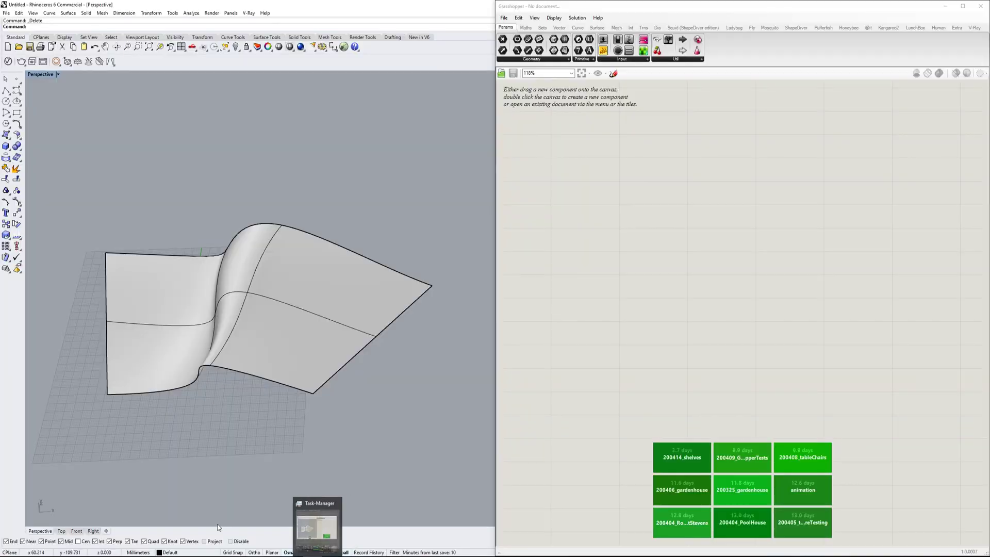
pyautogui.click(119, 548)
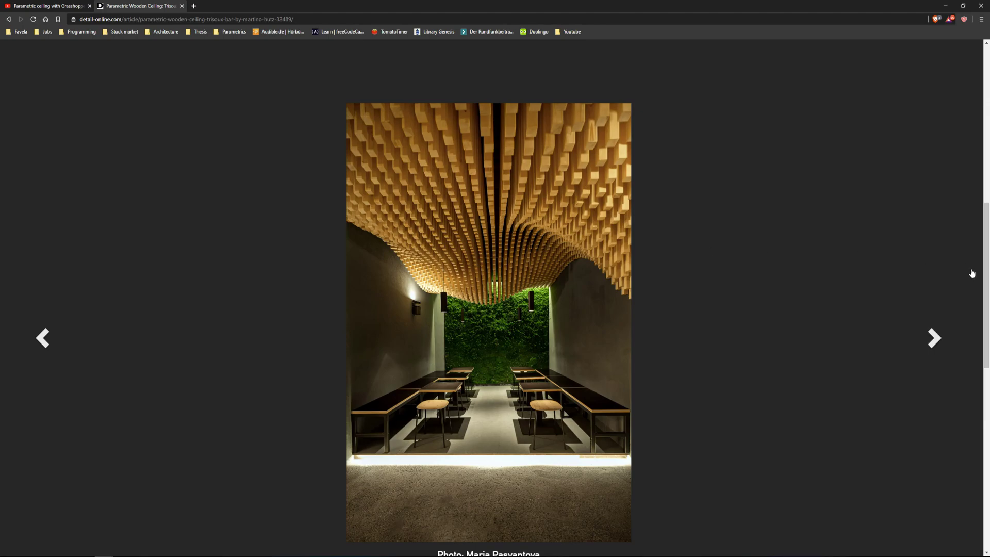
pyautogui.click(39, 342)
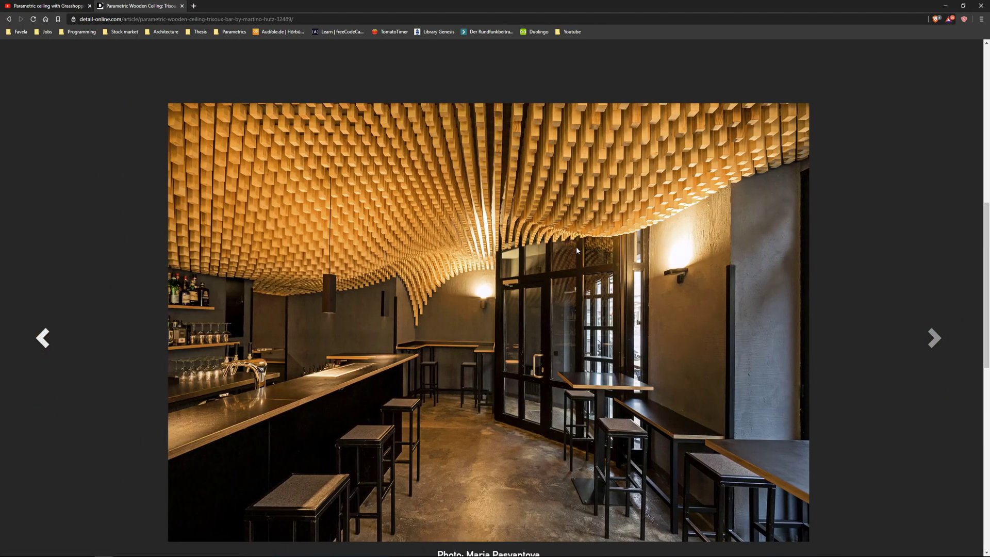
pyautogui.click(944, 4)
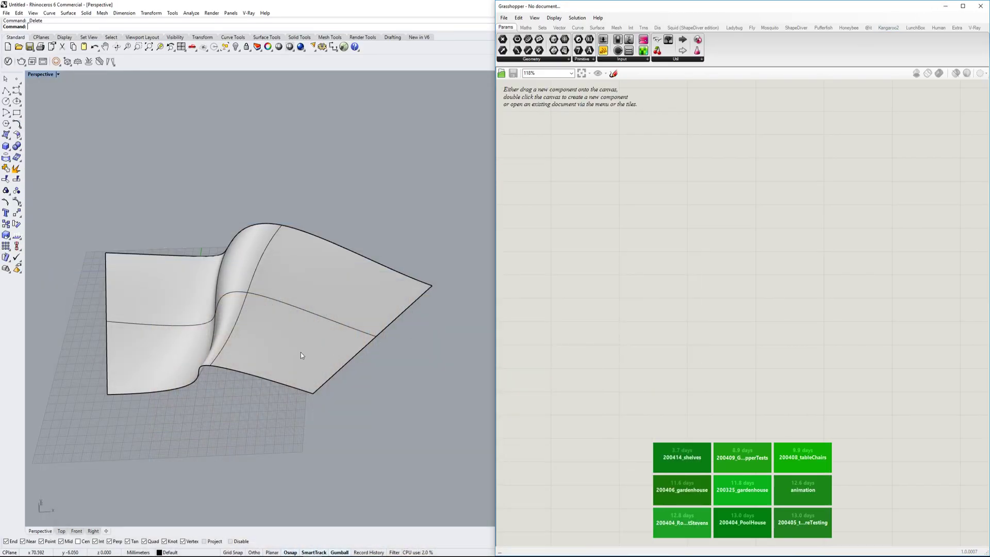
pyautogui.keyDown('shift'); pyautogui.moveTo(268, 346); pyautogui.dragTo(354, 387, button='right'); pyautogui.keyUp('shift')
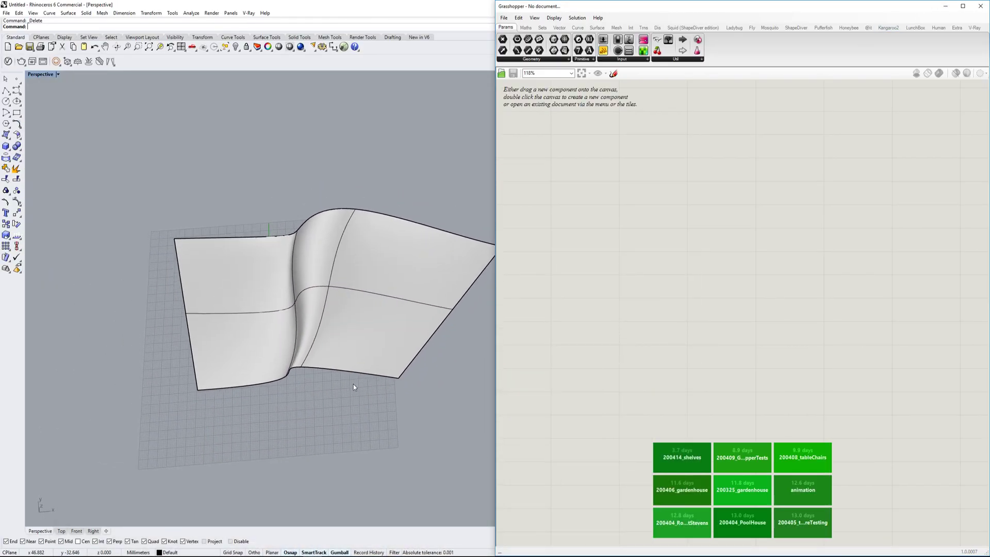
pyautogui.press('Return')
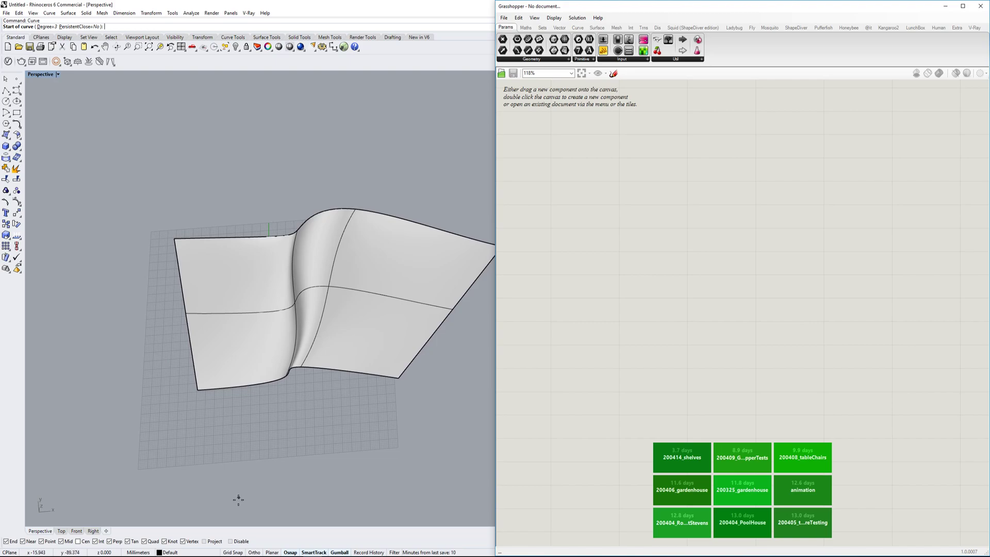
pyautogui.click(218, 280)
pyautogui.click(410, 258)
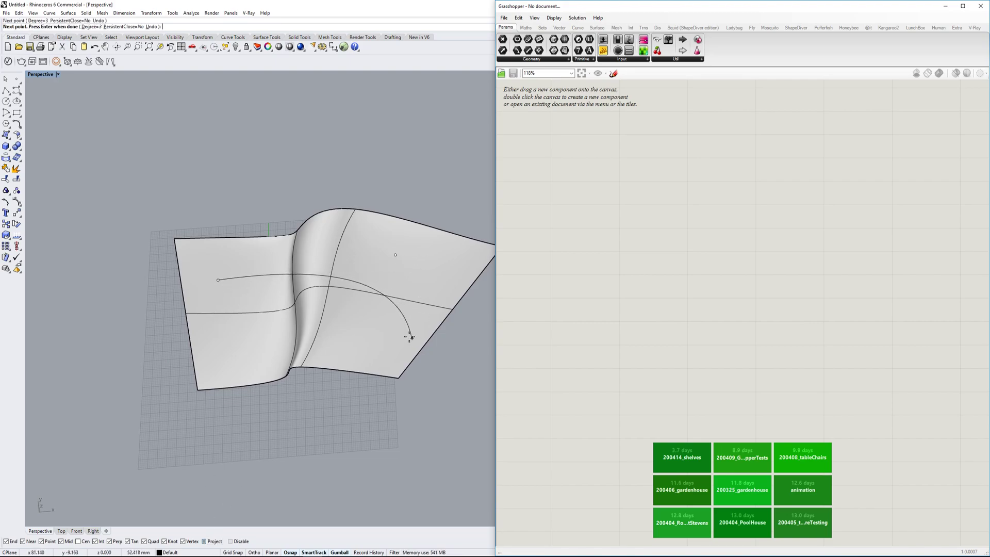
pyautogui.press('Escape')
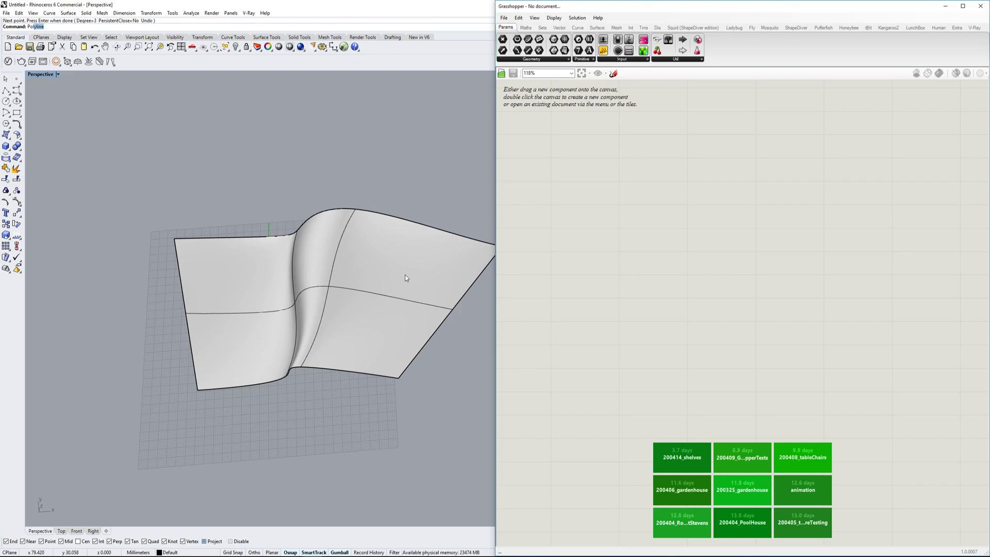
pyautogui.press('Escape')
pyautogui.write('Curve')
pyautogui.press('Escape')
# Draw a closed polyline on the ground plane as an irregular, notched room outline within the surface's extent
pyautogui.write('Po')
pyautogui.press('Return')
pyautogui.click(228, 273)
pyautogui.click(399, 257)
pyautogui.click(396, 327)
pyautogui.click(358, 327)
pyautogui.click(361, 353)
pyautogui.click(230, 365)
pyautogui.write('c')
pyautogui.press('Return')
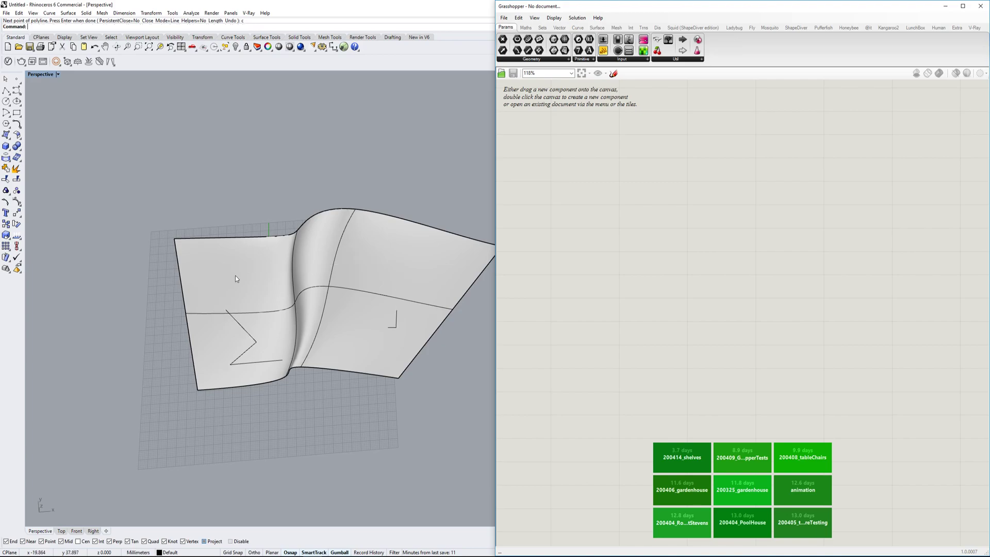
# Move the wavy surface straight up so it hovers clearly above the polyline outline
pyautogui.click(246, 362)
pyautogui.moveTo(255, 369); pyautogui.dragTo(340, 305, button='right')
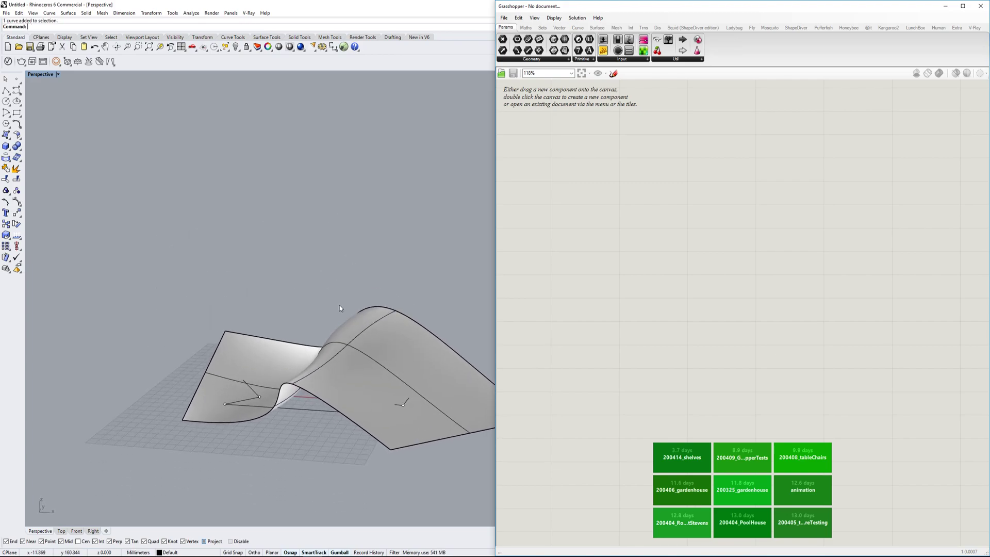
pyautogui.moveTo(334, 427); pyautogui.dragTo(298, 376, button='right')
pyautogui.click(328, 342)
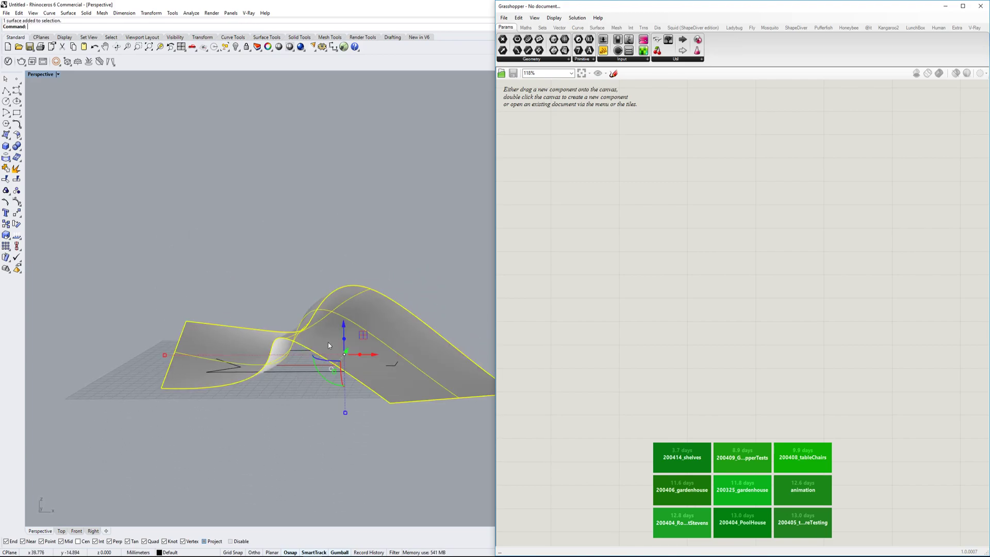
pyautogui.moveTo(343, 327); pyautogui.dragTo(344, 256)
pyautogui.click(328, 336)
pyautogui.moveTo(328, 336); pyautogui.dragTo(356, 410, button='right')
# Add a Geometry parameter to the Grasshopper canvas and reference the notched room outline polyline in it
pyautogui.doubleClick(687, 341)
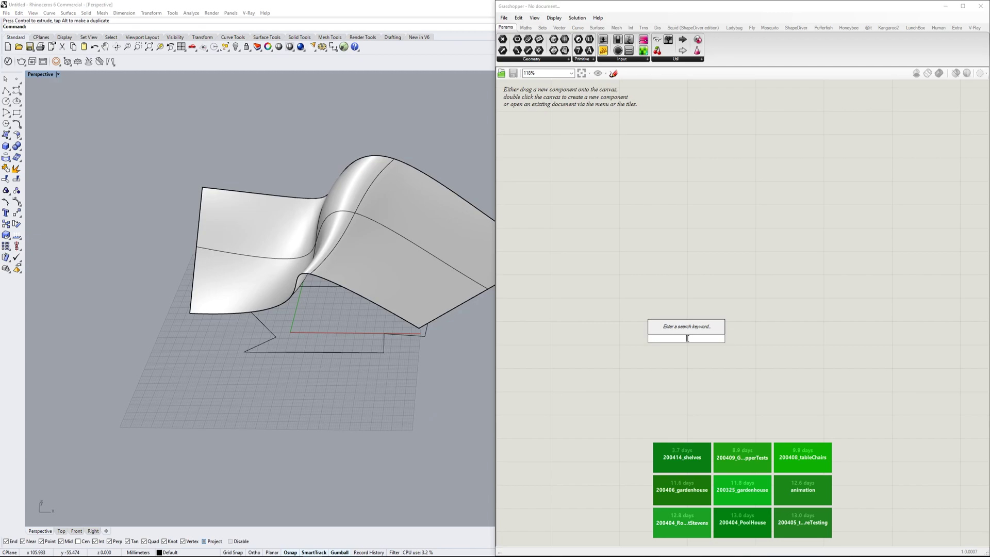
pyautogui.write('geo')
pyautogui.click(688, 340)
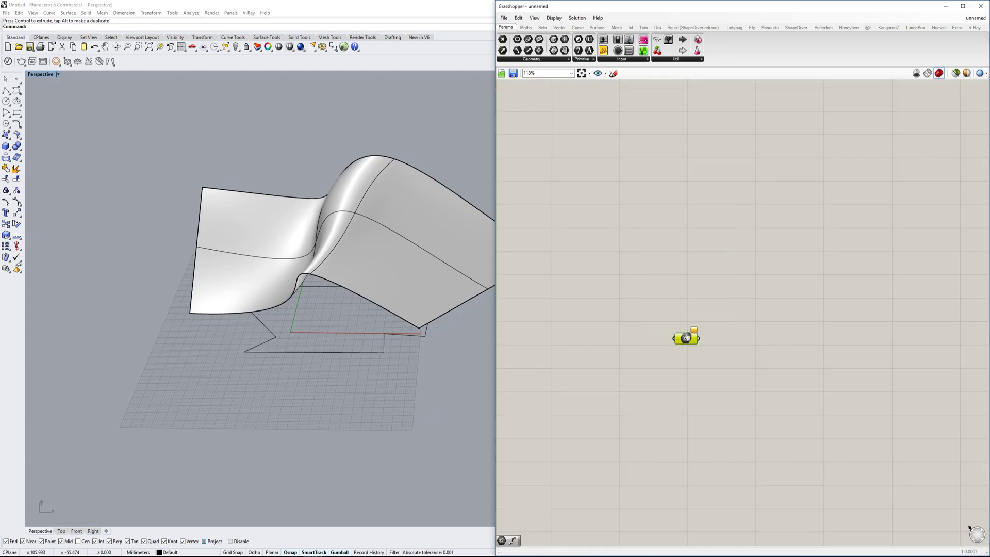
pyautogui.rightClick(686, 338)
pyautogui.click(730, 436)
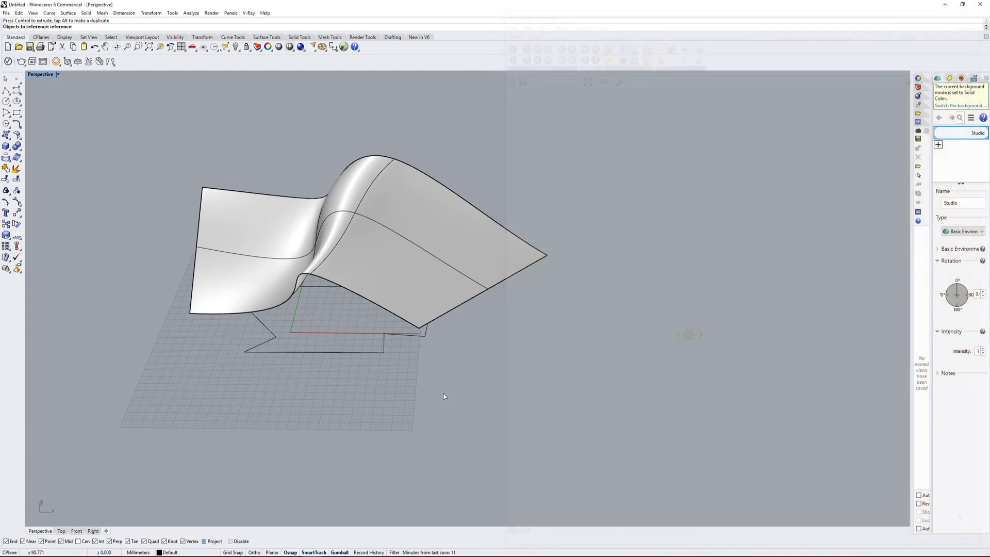
pyautogui.click(326, 352)
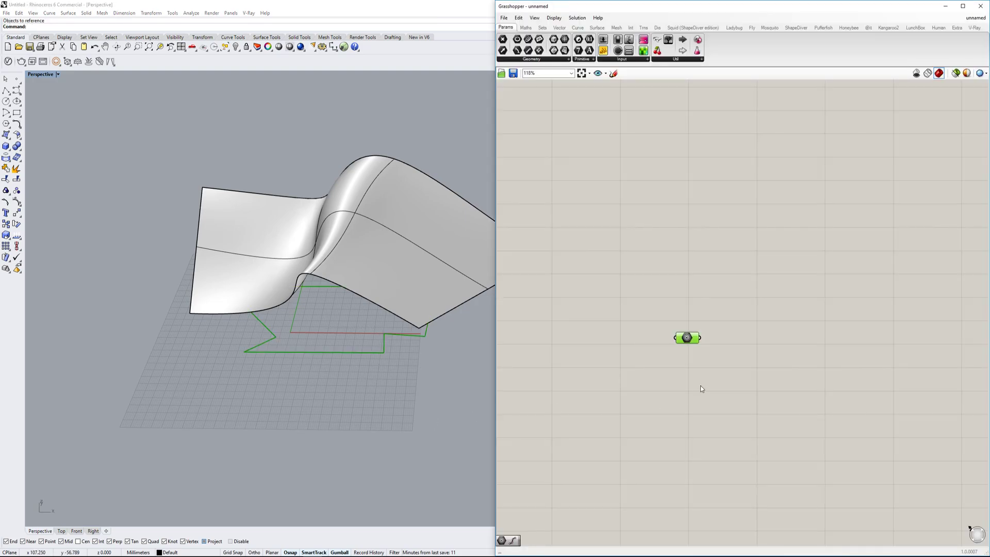
# Add a second Geometry parameter above the first and reference the wavy surface in it
pyautogui.doubleClick(701, 282)
pyautogui.write('geometry')
pyautogui.press('Return')
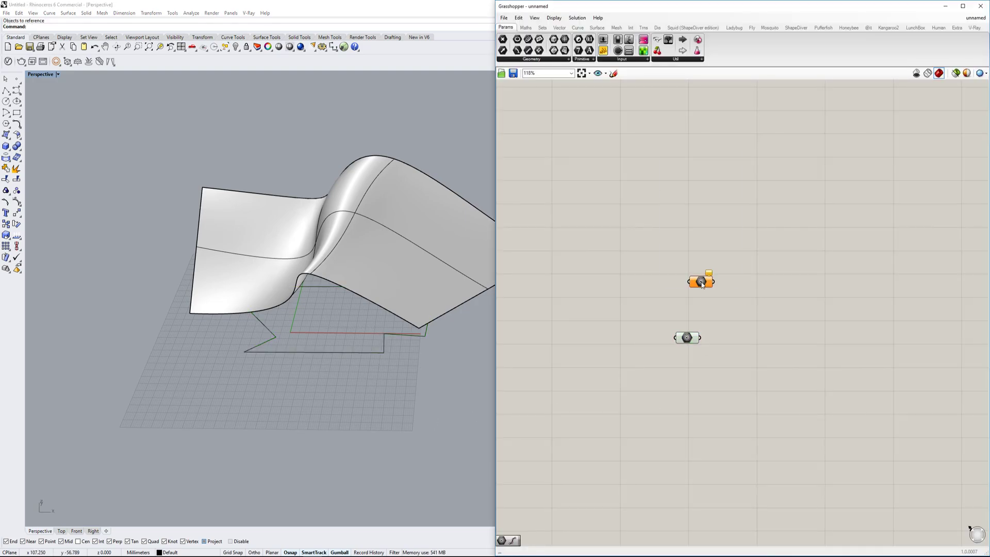
pyautogui.rightClick(702, 283)
pyautogui.click(733, 383)
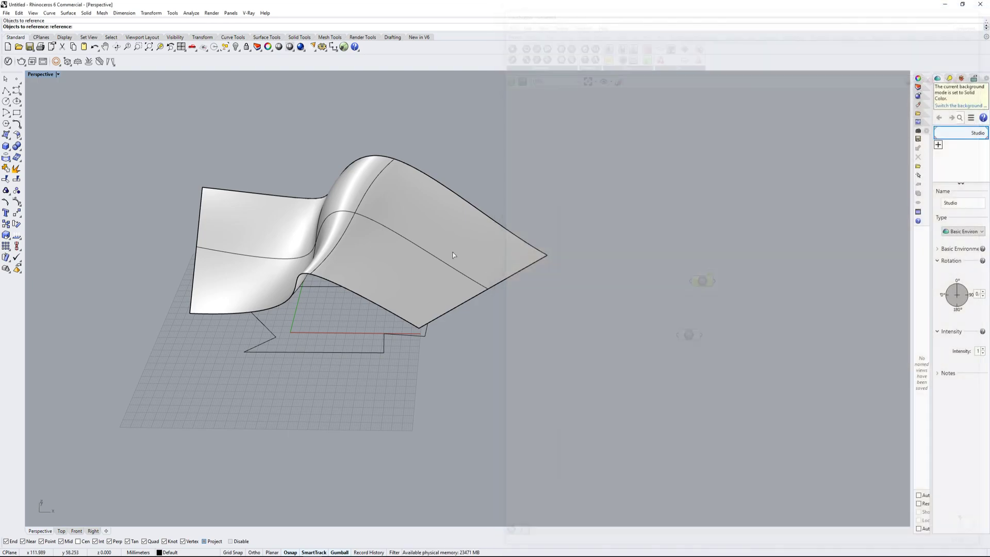
pyautogui.click(410, 242)
# Hide the original wavy surface in Rhino, leaving its Grasshopper preview in view
pyautogui.click(419, 275)
pyautogui.moveTo(419, 275); pyautogui.dragTo(355, 330, button='right')
pyautogui.write('Hi')
pyautogui.press('Return')
pyautogui.doubleClick(729, 368)
pyautogui.write('p')
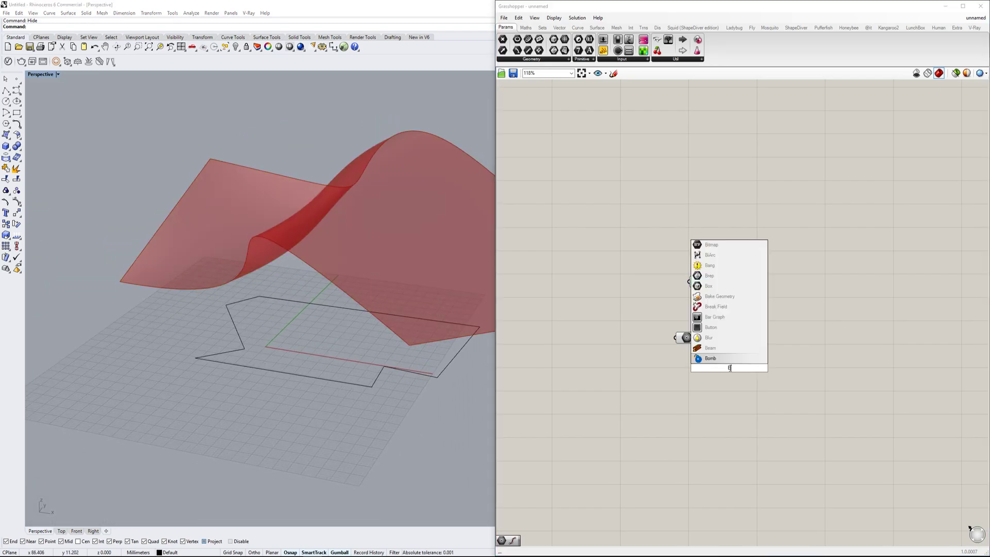
pyautogui.press('Escape')
# Sketch an irregular, notched room outline in black on the free canvas area below the two Geometry parameters
pyautogui.moveTo(714, 263); pyautogui.dragTo(685, 223, button='right')
pyautogui.click(613, 74)
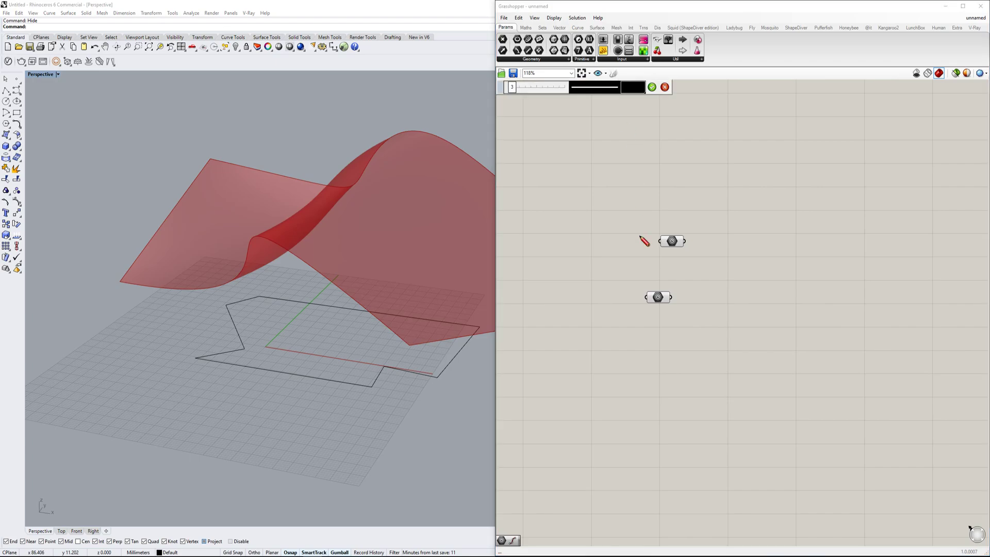
pyautogui.moveTo(578, 380)
pyautogui.mouseDown()
pyautogui.moveTo(684, 356)
pyautogui.moveTo(753, 403)
pyautogui.moveTo(600, 460)
pyautogui.moveTo(548, 414)
pyautogui.moveTo(579, 381)
pyautogui.mouseUp()
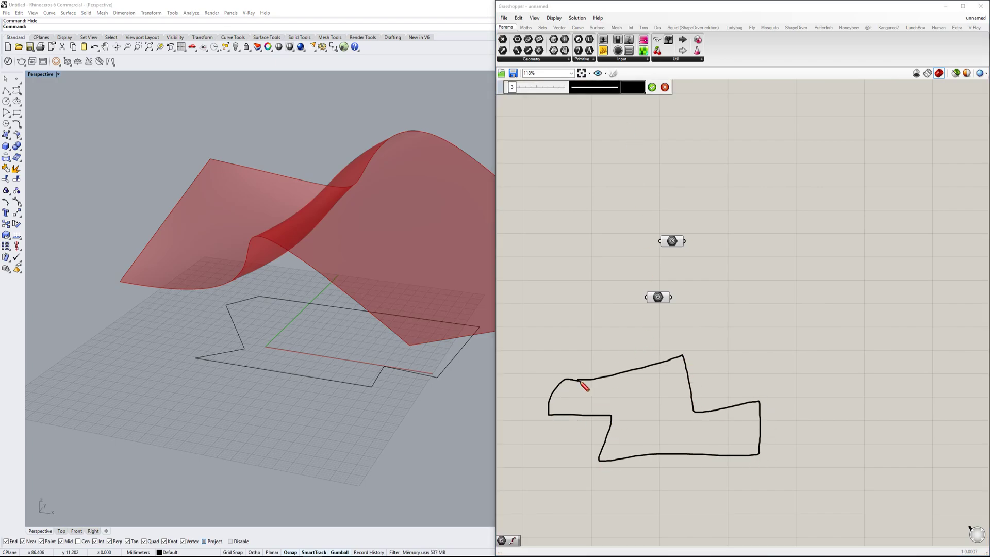
pyautogui.click(664, 87)
# Sketch two rows of small red crosses inside the upper part of the drawn room outline
pyautogui.scroll(3, 673, 324)
pyautogui.moveTo(673, 324); pyautogui.dragTo(720, 297, button='right')
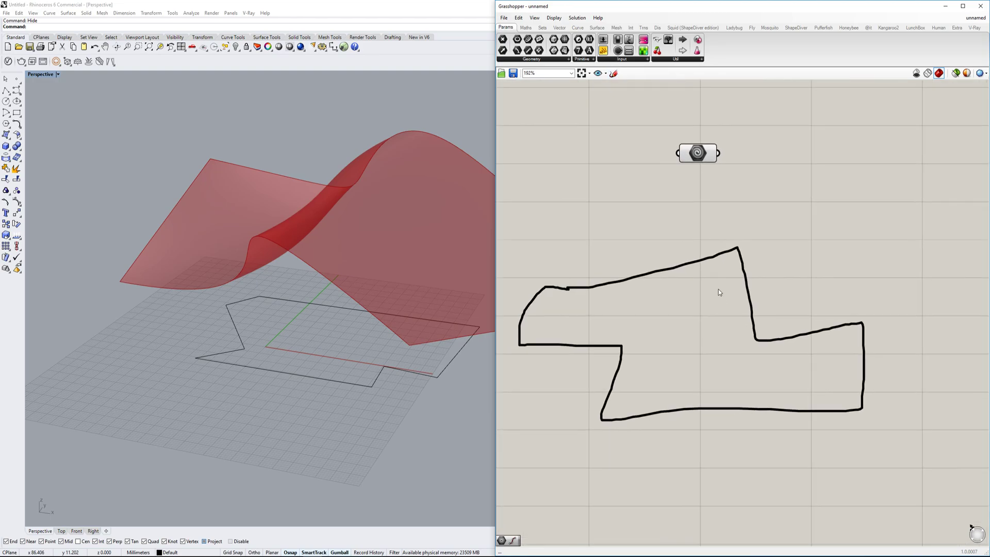
pyautogui.click(614, 74)
pyautogui.click(625, 88)
pyautogui.moveTo(651, 123); pyautogui.dragTo(645, 121)
pyautogui.moveTo(543, 325)
pyautogui.mouseDown()
pyautogui.moveTo(595, 335)
pyautogui.moveTo(642, 327)
pyautogui.mouseUp()
pyautogui.moveTo(632, 319)
pyautogui.mouseDown()
pyautogui.moveTo(625, 333)
pyautogui.moveTo(704, 326)
pyautogui.mouseUp()
pyautogui.moveTo(697, 326); pyautogui.dragTo(697, 334)
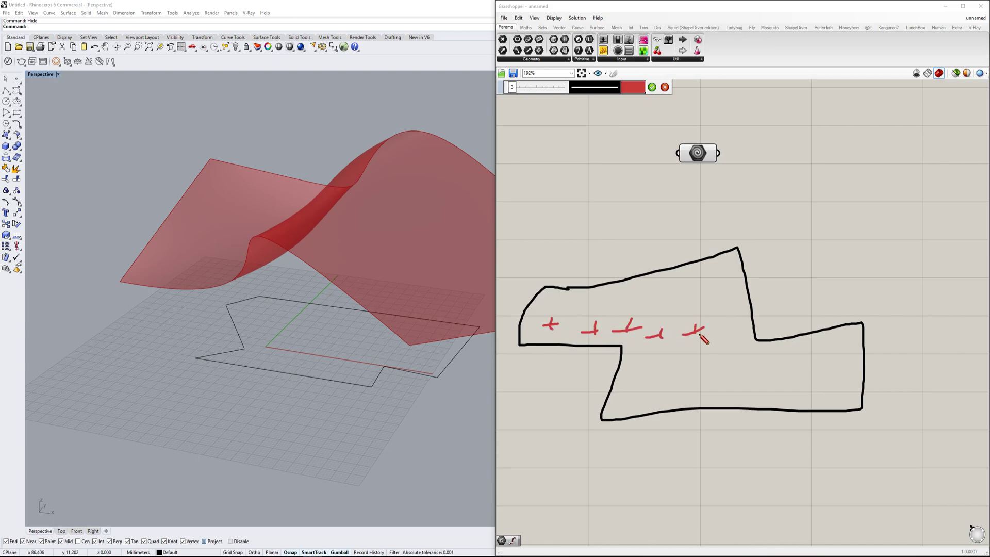
pyautogui.moveTo(588, 307); pyautogui.dragTo(607, 305)
pyautogui.moveTo(601, 298)
pyautogui.mouseDown()
pyautogui.moveTo(599, 310)
pyautogui.moveTo(635, 305)
pyautogui.mouseUp()
pyautogui.moveTo(626, 299)
pyautogui.mouseDown()
pyautogui.moveTo(623, 312)
pyautogui.moveTo(670, 303)
pyautogui.mouseUp()
pyautogui.click(651, 89)
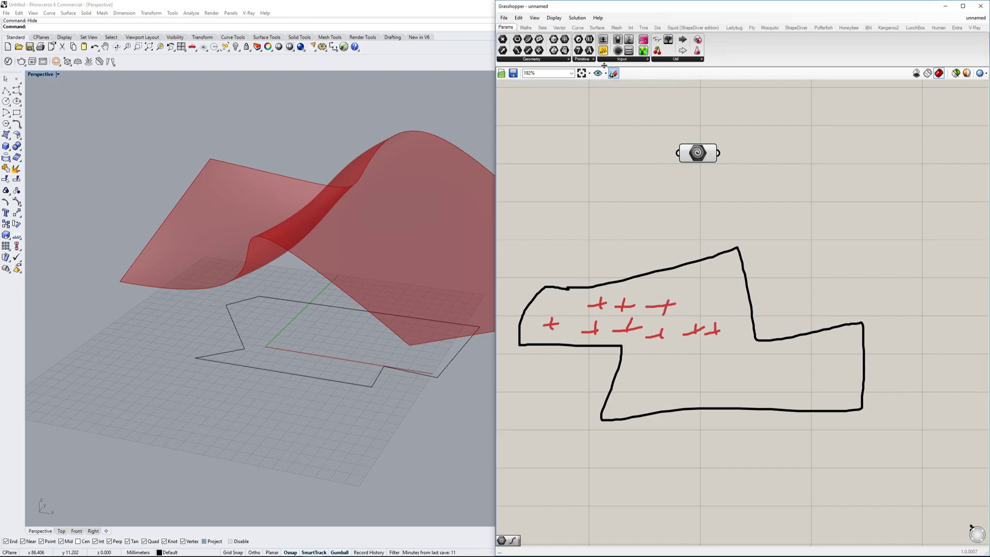
# Sketch a grid of horizontal and vertical lines in muted red across the drawn room outline
pyautogui.click(614, 74)
pyautogui.click(641, 85)
pyautogui.click(670, 123)
pyautogui.moveTo(515, 296); pyautogui.dragTo(769, 301)
pyautogui.moveTo(514, 331); pyautogui.dragTo(828, 332)
pyautogui.moveTo(639, 241); pyautogui.dragTo(631, 434)
pyautogui.moveTo(670, 233)
pyautogui.mouseDown()
pyautogui.moveTo(670, 426)
pyautogui.moveTo(694, 477)
pyautogui.mouseUp()
pyautogui.moveTo(736, 251); pyautogui.dragTo(722, 498)
pyautogui.moveTo(759, 263); pyautogui.dragTo(752, 486)
pyautogui.moveTo(783, 299); pyautogui.dragTo(777, 475)
pyautogui.moveTo(818, 285); pyautogui.dragTo(822, 371)
pyautogui.moveTo(825, 413); pyautogui.dragTo(823, 465)
pyautogui.moveTo(844, 292); pyautogui.dragTo(848, 458)
pyautogui.moveTo(586, 366); pyautogui.dragTo(896, 363)
pyautogui.moveTo(617, 396); pyautogui.dragTo(917, 400)
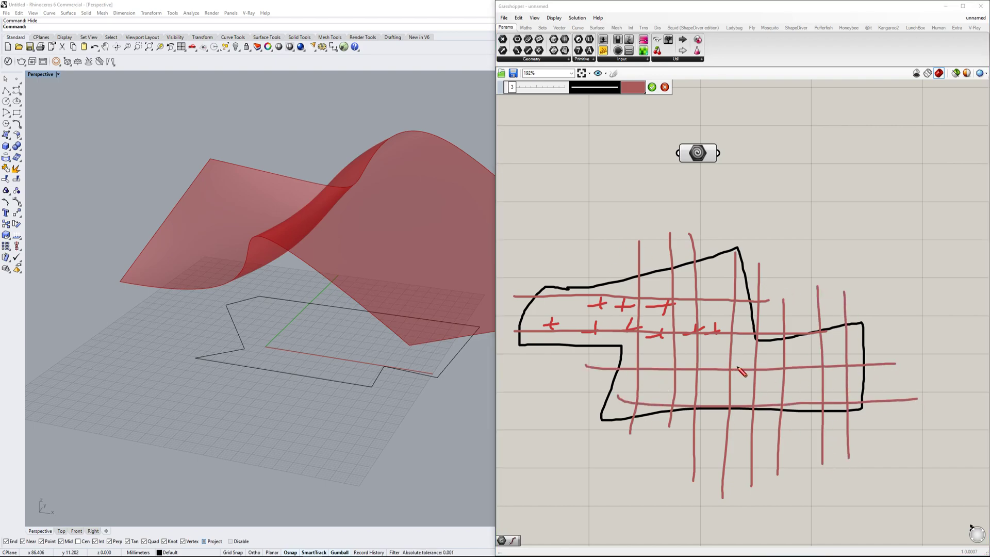
# Circle four grid intersections along one horizontal line of the sketch and finish sketching
pyautogui.moveTo(735, 364)
pyautogui.mouseDown()
pyautogui.moveTo(729, 385)
pyautogui.moveTo(737, 366)
pyautogui.moveTo(696, 375)
pyautogui.mouseUp()
pyautogui.moveTo(682, 361)
pyautogui.mouseDown()
pyautogui.moveTo(631, 385)
pyautogui.moveTo(647, 365)
pyautogui.mouseUp()
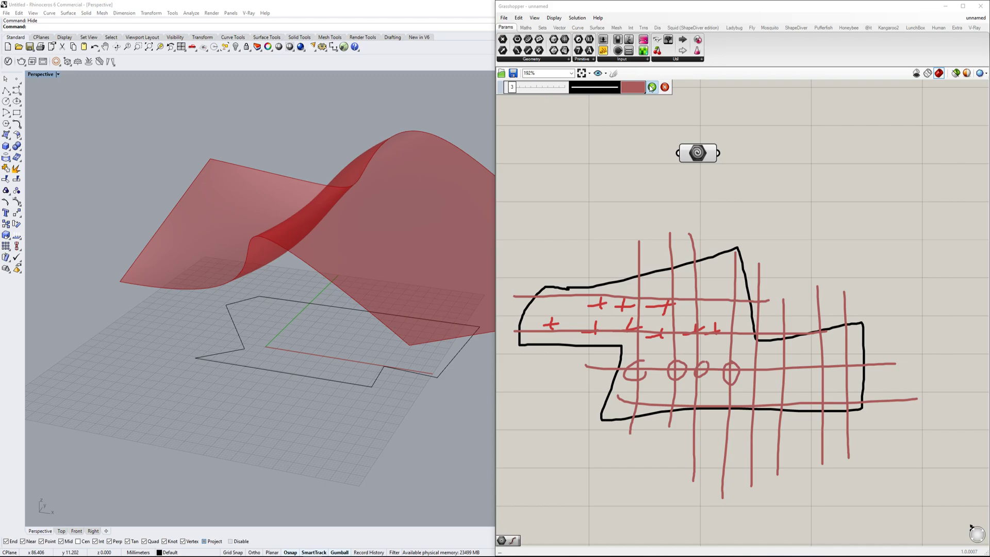
pyautogui.click(651, 86)
# Add a Boundary Surfaces component and connect the room outline's Geometry parameter to its Edges input
pyautogui.scroll(-3, 699, 160)
pyautogui.moveTo(698, 159)
pyautogui.mouseDown(button='right')
pyautogui.moveTo(725, 265)
pyautogui.moveTo(694, 310)
pyautogui.mouseUp(button='right')
pyautogui.scroll(3, 694, 310)
pyautogui.moveTo(693, 310); pyautogui.dragTo(733, 301)
pyautogui.click(749, 297)
pyautogui.moveTo(749, 296); pyautogui.dragTo(699, 310, button='right')
pyautogui.doubleClick(759, 303)
pyautogui.write('bound')
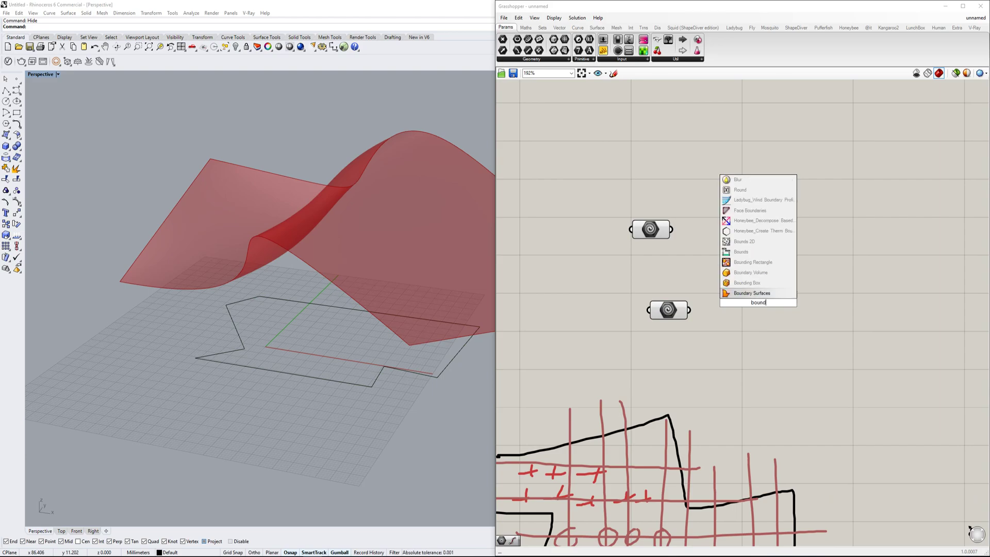
pyautogui.press('Return')
pyautogui.moveTo(690, 310); pyautogui.dragTo(771, 315)
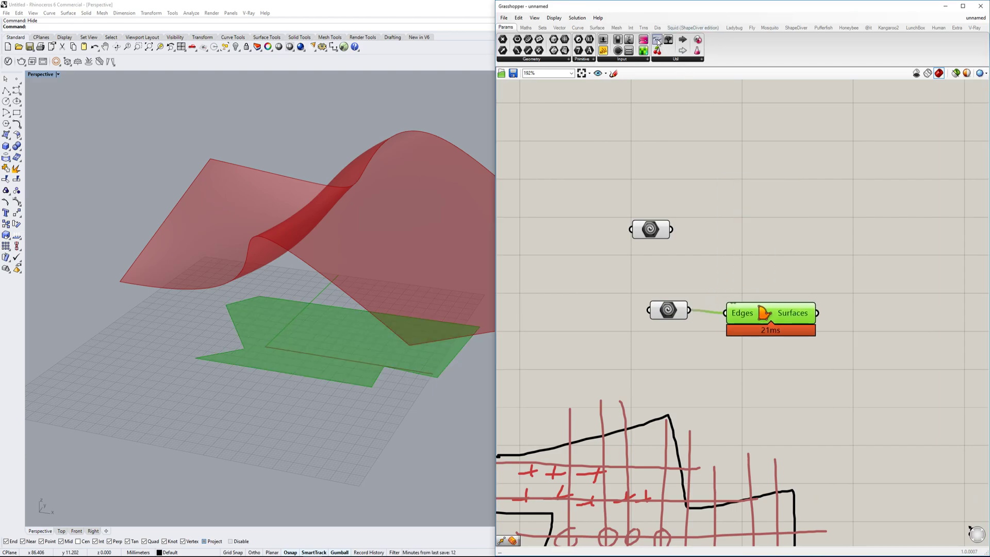
# Place the utility on the canvas that labels every component with its name
pyautogui.moveTo(658, 57); pyautogui.dragTo(543, 467)
pyautogui.scroll(-9, 595, 292)
pyautogui.scroll(5, 637, 233)
pyautogui.scroll(5, 636, 233)
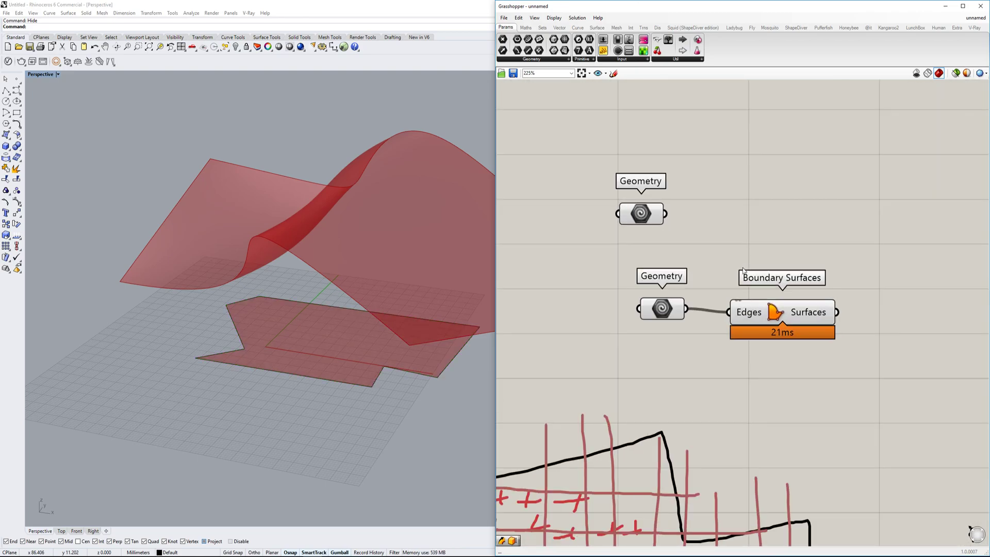
# Add a Divide Surface component and connect the Boundary Surfaces output to its Surface input
pyautogui.moveTo(741, 348); pyautogui.dragTo(741, 341)
pyautogui.moveTo(741, 340); pyautogui.dragTo(680, 340, button='right')
pyautogui.doubleClick(804, 353)
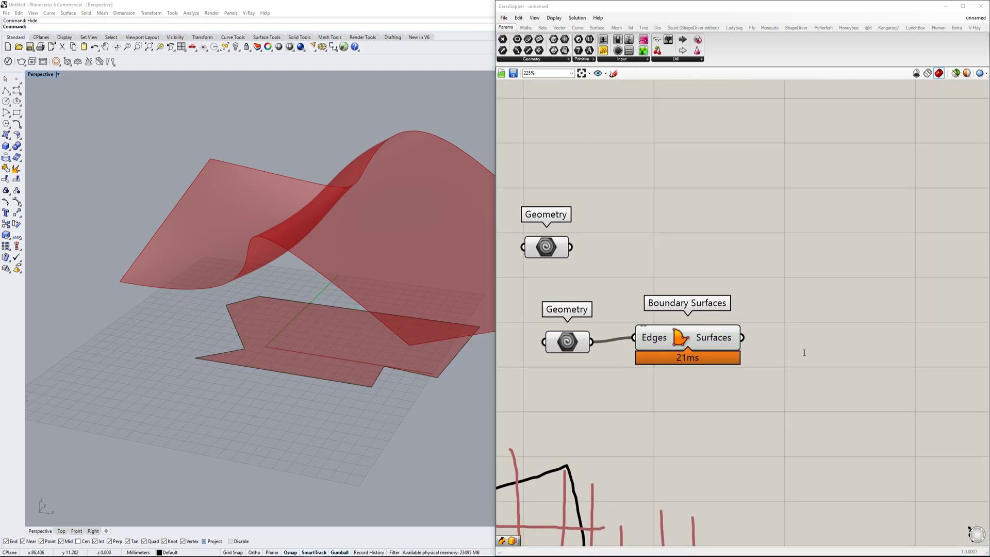
pyautogui.write('divi')
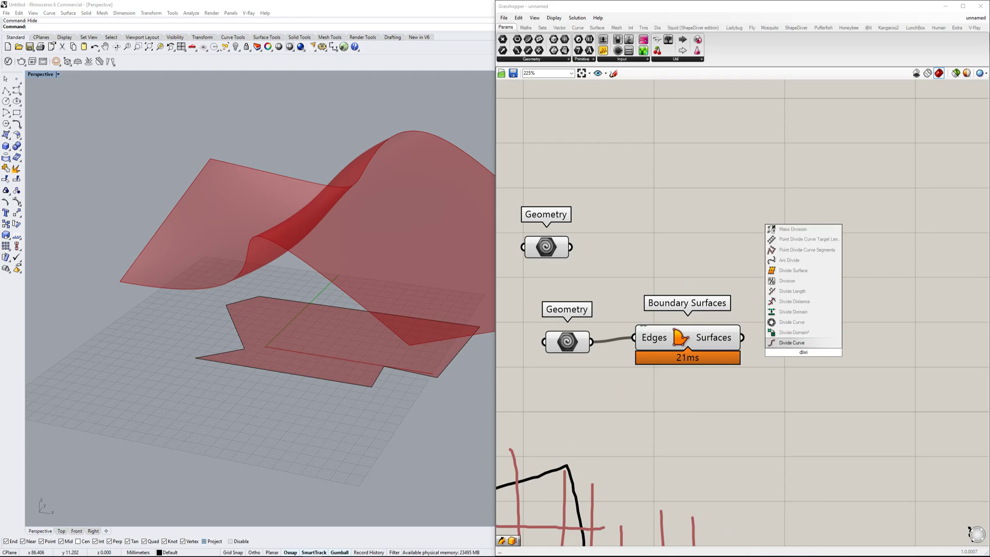
pyautogui.click(793, 270)
pyautogui.moveTo(742, 339); pyautogui.dragTo(787, 352)
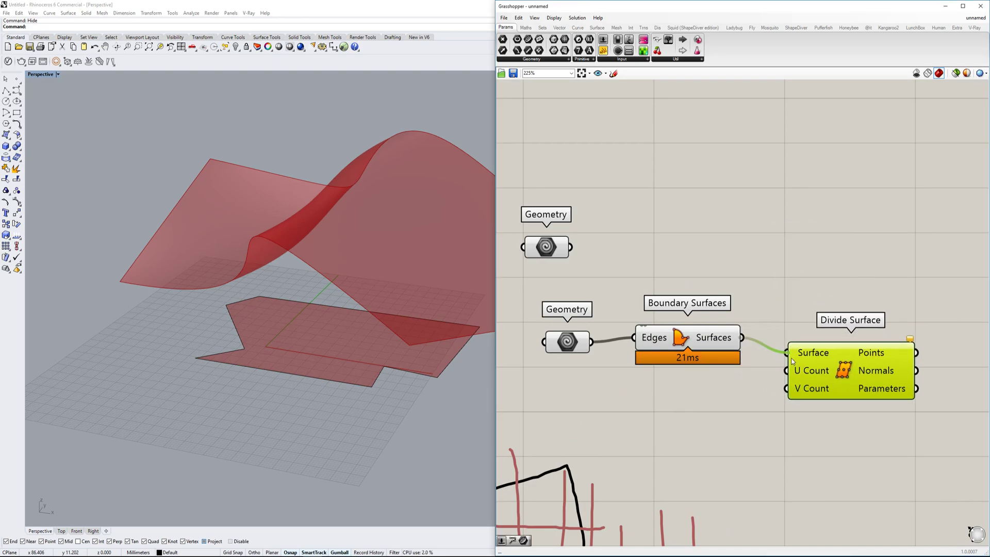
# Switch to the browser to study the Trisoux bar ceiling photo, and return to Rhino and Grasshopper
pyautogui.moveTo(103, 556)
pyautogui.click(146, 523)
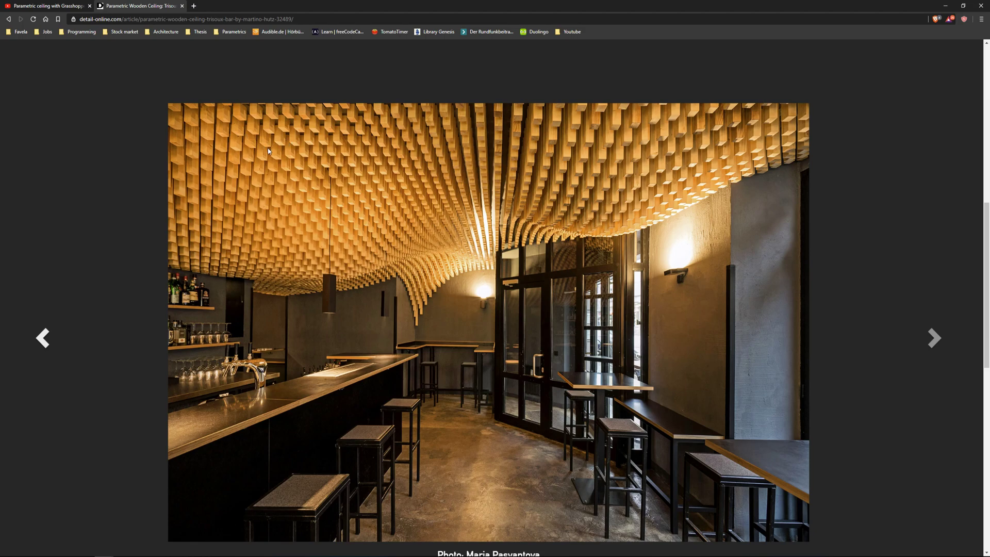
pyautogui.click(947, 7)
# Move the Divide Surface component farther from Boundary Surfaces to free space between them
pyautogui.moveTo(839, 337); pyautogui.dragTo(774, 308, button='right')
pyautogui.moveTo(776, 341); pyautogui.dragTo(898, 331)
pyautogui.scroll(-1, 843, 332)
pyautogui.scroll(-1, 902, 338)
pyautogui.moveTo(831, 335); pyautogui.dragTo(677, 319, button='right')
pyautogui.scroll(-2, 676, 320)
pyautogui.moveTo(361, 367); pyautogui.dragTo(377, 380, button='right')
pyautogui.moveTo(774, 324); pyautogui.dragTo(793, 333)
pyautogui.doubleClick(621, 382)
pyautogui.write('box')
pyautogui.press('Return')
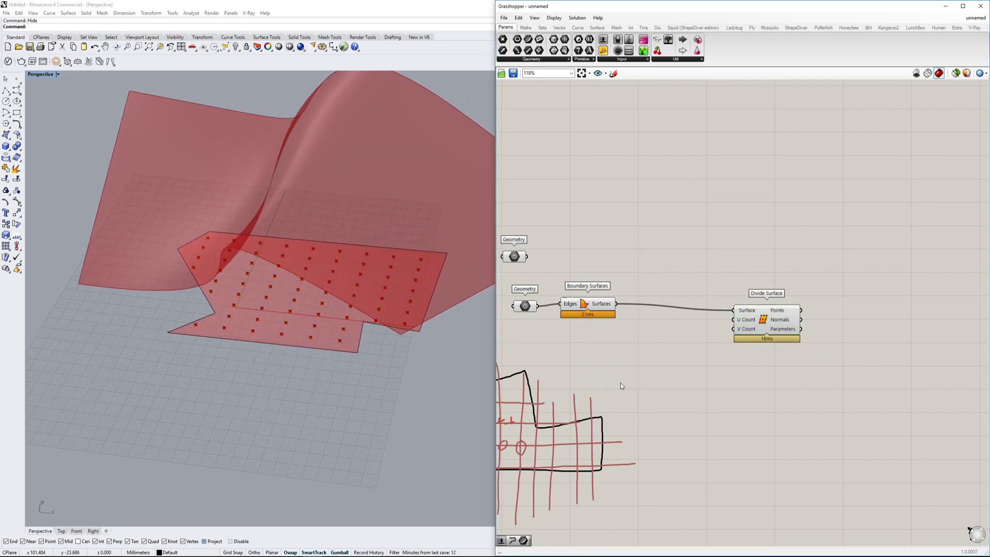
# Add a Bounding Box component above Divide Surface and connect the Boundary Surfaces output to its Content input
pyautogui.moveTo(761, 334); pyautogui.dragTo(780, 334)
pyautogui.doubleClick(712, 273)
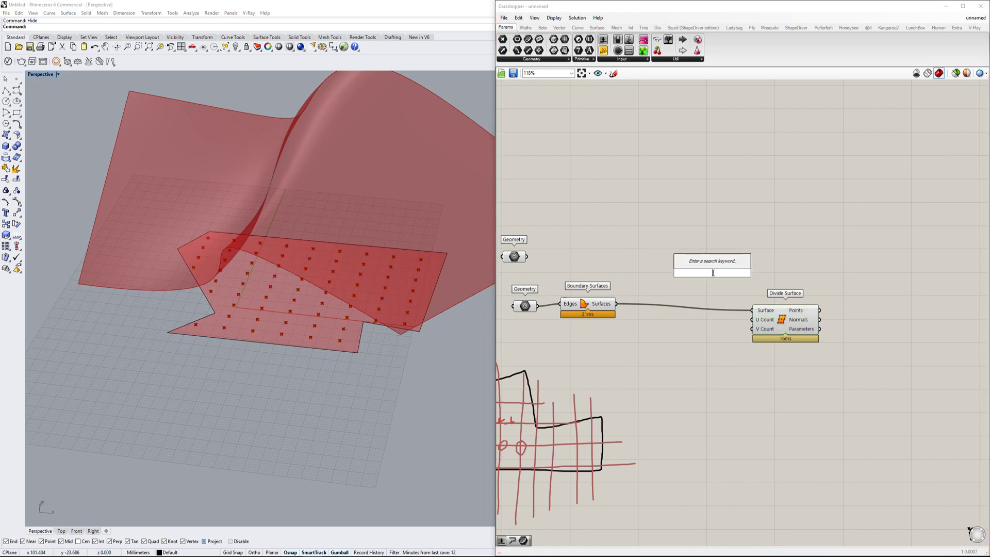
pyautogui.write('boun')
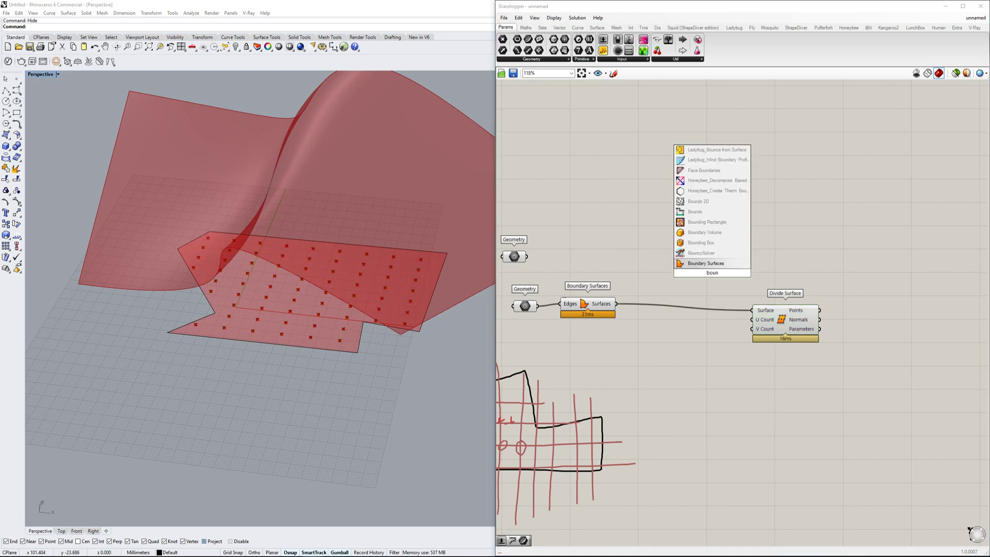
pyautogui.click(721, 242)
pyautogui.moveTo(666, 274); pyautogui.dragTo(689, 269)
pyautogui.moveTo(722, 275); pyautogui.dragTo(644, 297, button='right')
pyautogui.moveTo(643, 296); pyautogui.dragTo(643, 279)
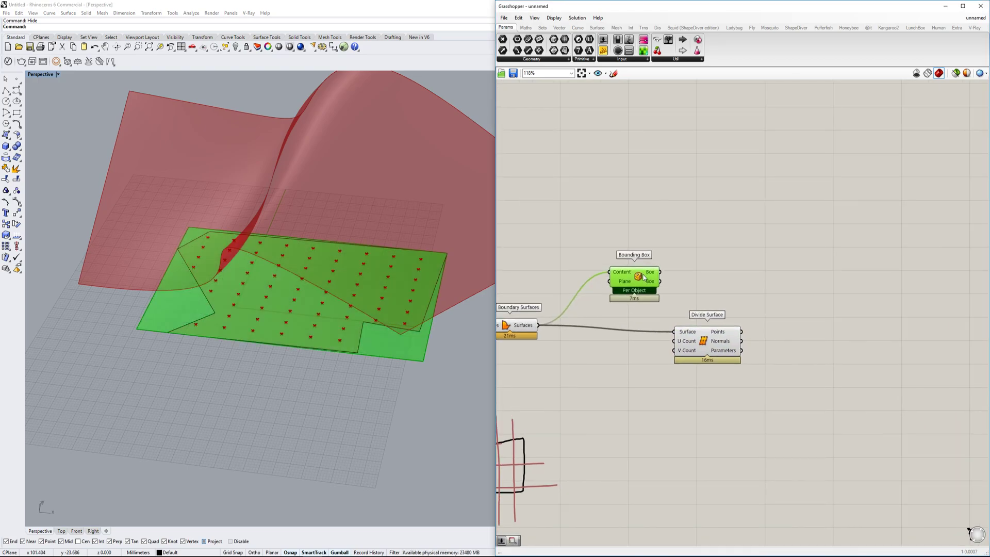
pyautogui.scroll(3, 643, 279)
pyautogui.doubleClick(726, 272)
pyautogui.write('expl')
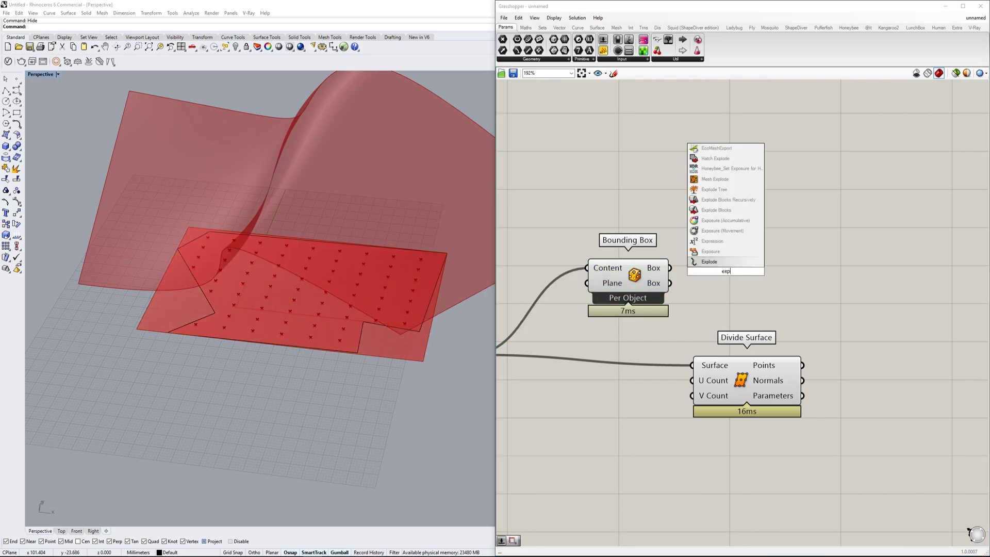
pyautogui.press('Escape')
pyautogui.moveTo(703, 269); pyautogui.dragTo(776, 268, button='right')
pyautogui.doubleClick(778, 265)
pyautogui.press('Escape')
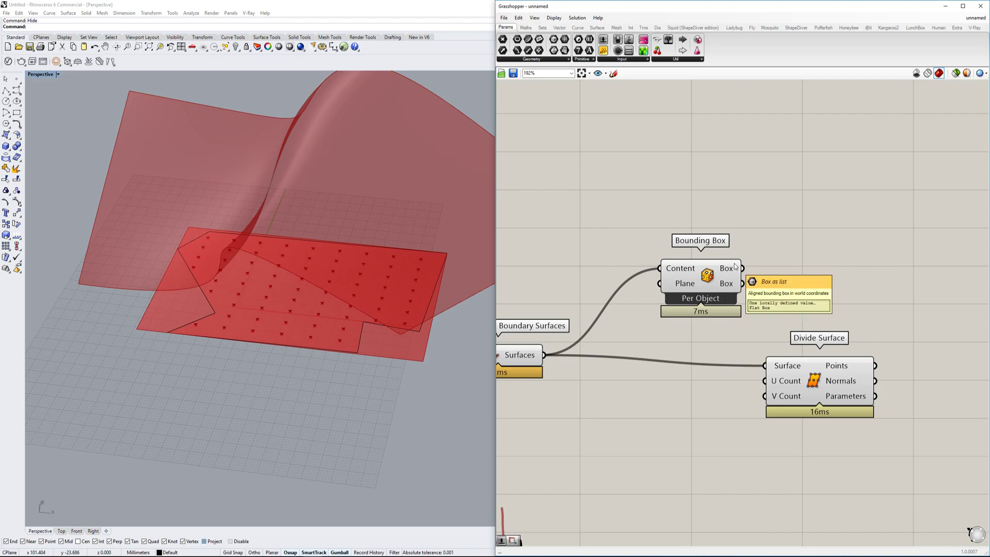
# Add a Deconstruct Box component, connect the Bounding Box output to its Box input, and check its dimension outputs
pyautogui.moveTo(734, 286)
pyautogui.doubleClick(791, 277)
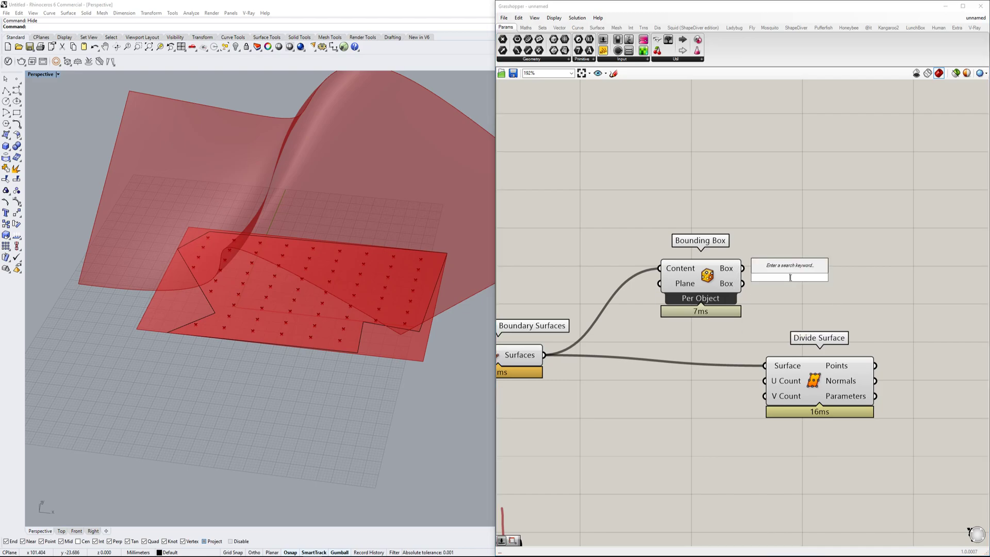
pyautogui.write('deconstruct brep')
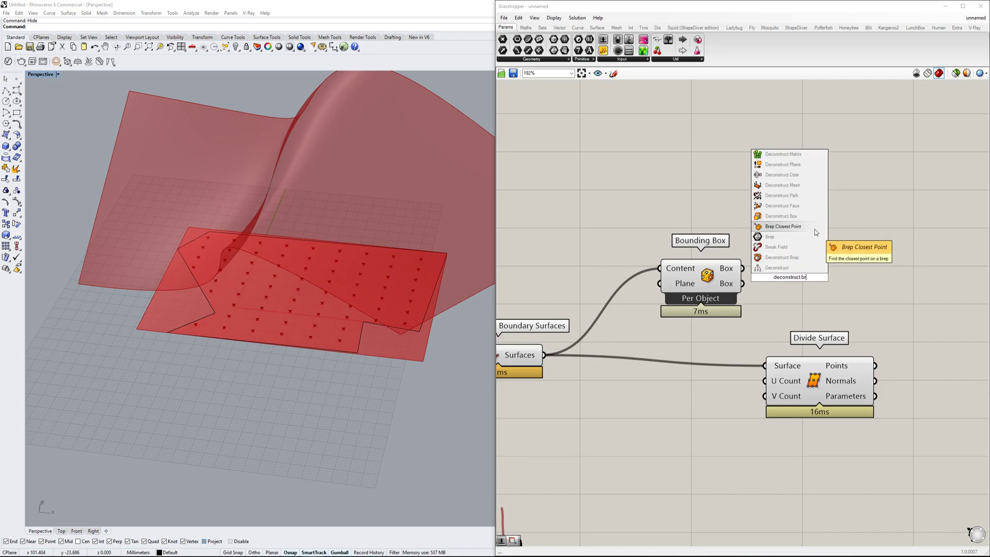
pyautogui.click(789, 217)
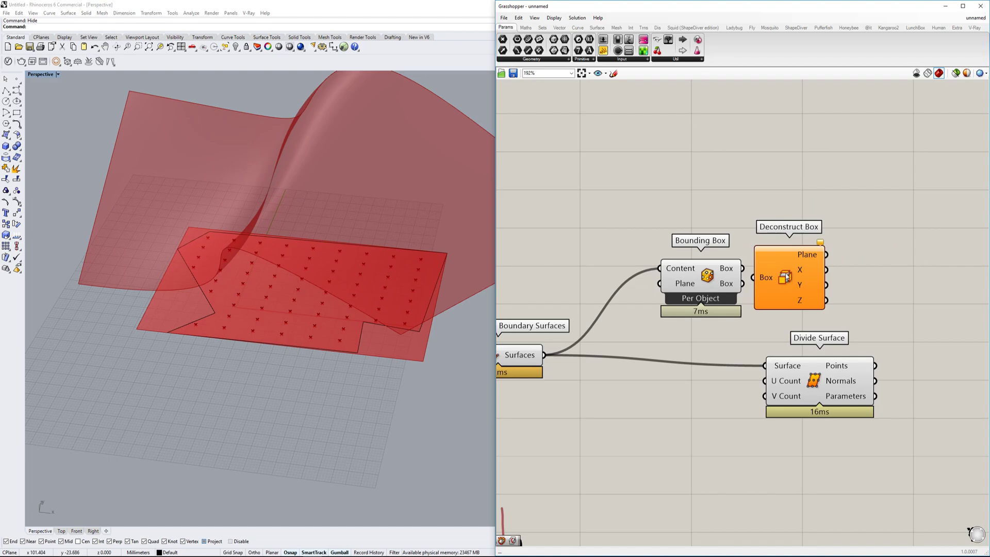
pyautogui.moveTo(754, 278); pyautogui.dragTo(750, 280)
pyautogui.moveTo(817, 275)
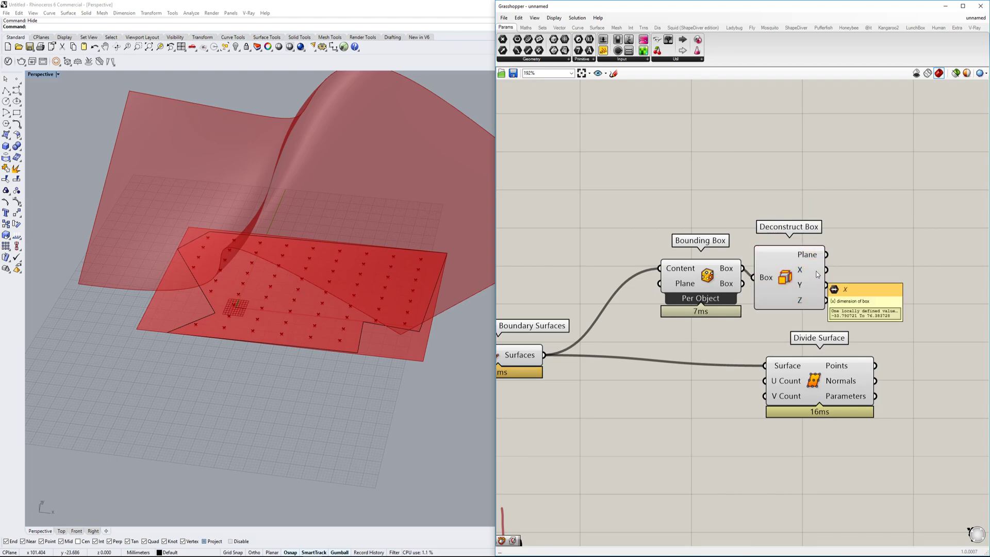
pyautogui.moveTo(820, 286); pyautogui.dragTo(776, 284, button='right')
pyautogui.moveTo(766, 306)
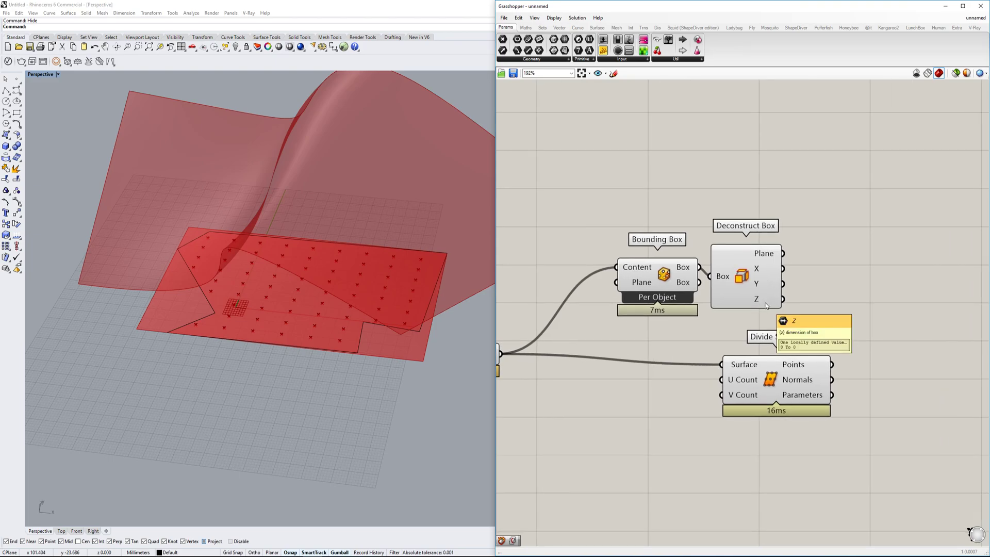
pyautogui.moveTo(770, 271)
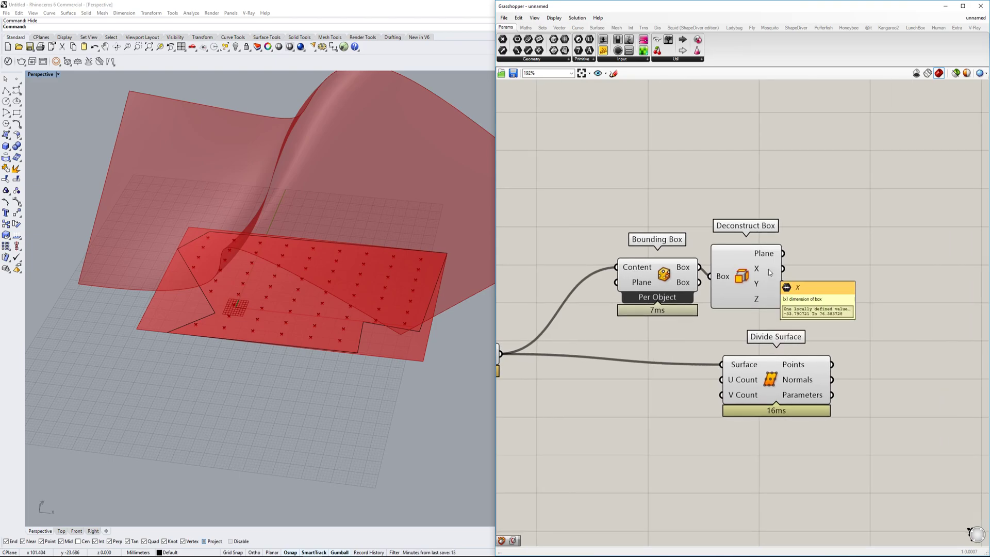
# Move the Divide Surface component well clear of Deconstruct Box, down and away from it
pyautogui.moveTo(778, 386); pyautogui.dragTo(843, 456)
pyautogui.moveTo(799, 372); pyautogui.dragTo(707, 353, button='right')
pyautogui.scroll(-3, 706, 352)
pyautogui.moveTo(735, 410); pyautogui.dragTo(821, 418)
pyautogui.click(757, 354)
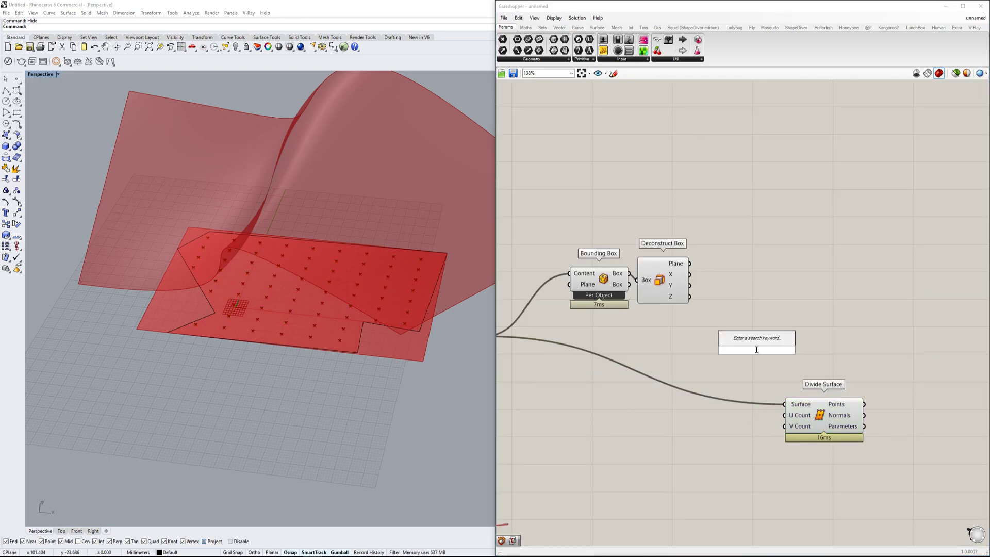
pyautogui.scroll(2, 724, 277)
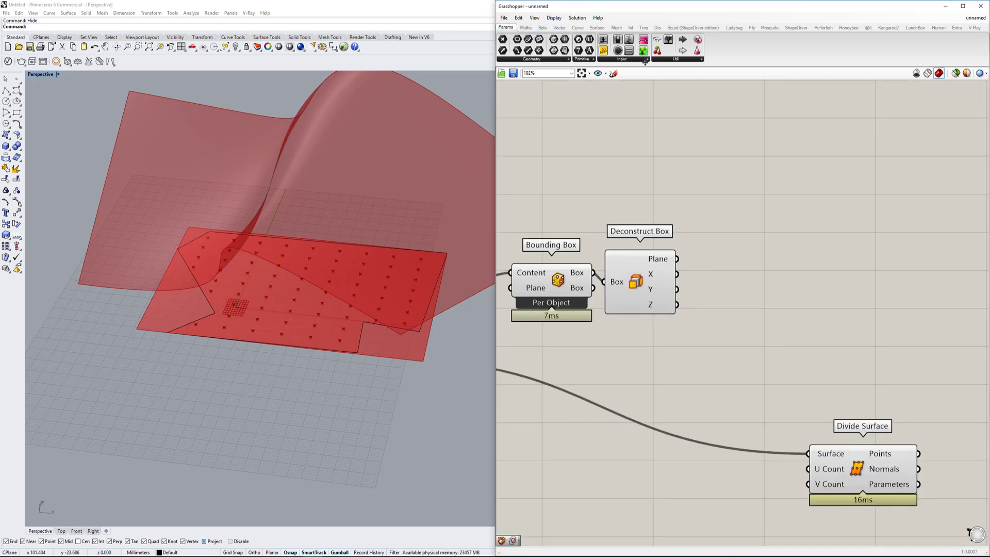
# Add a Bounds component beside Deconstruct Box
pyautogui.click(541, 29)
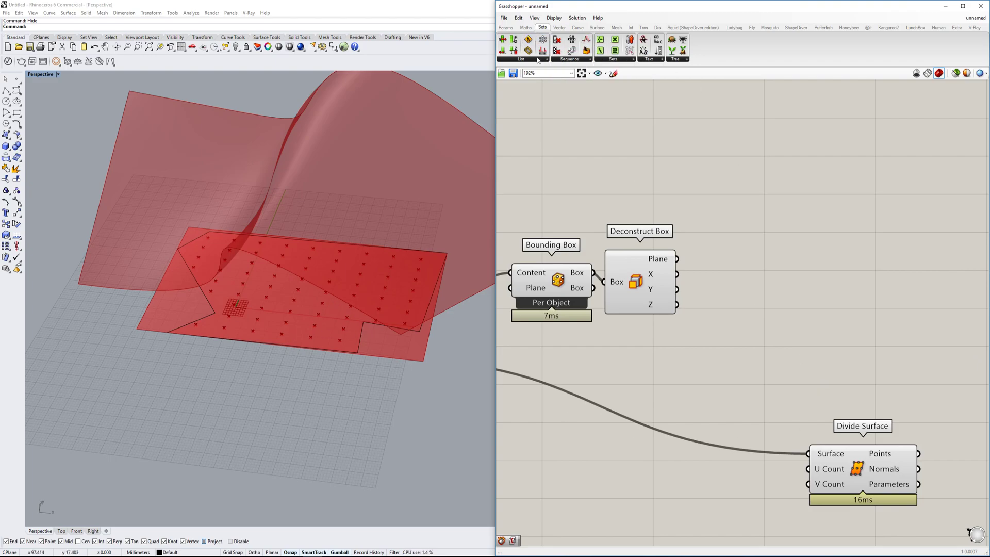
pyautogui.click(526, 27)
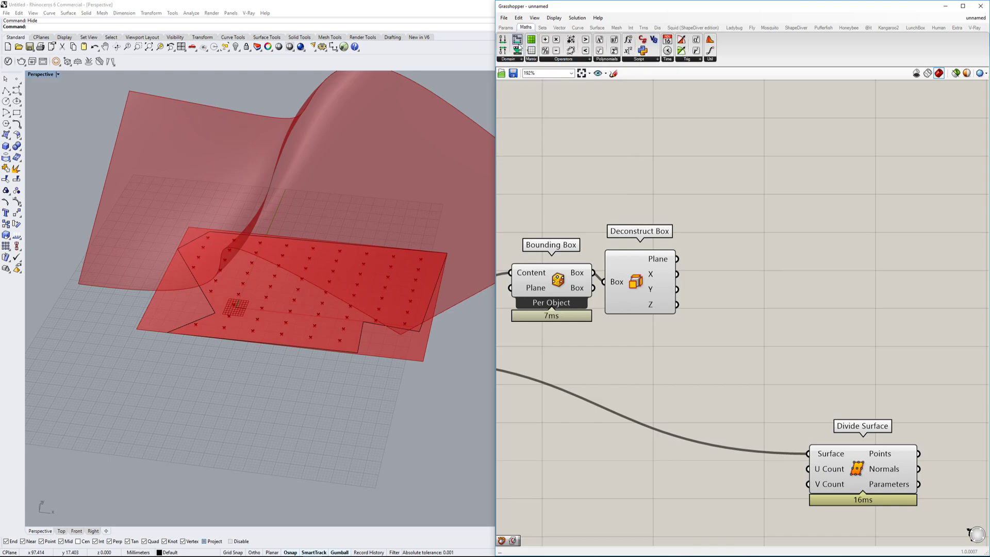
pyautogui.click(516, 61)
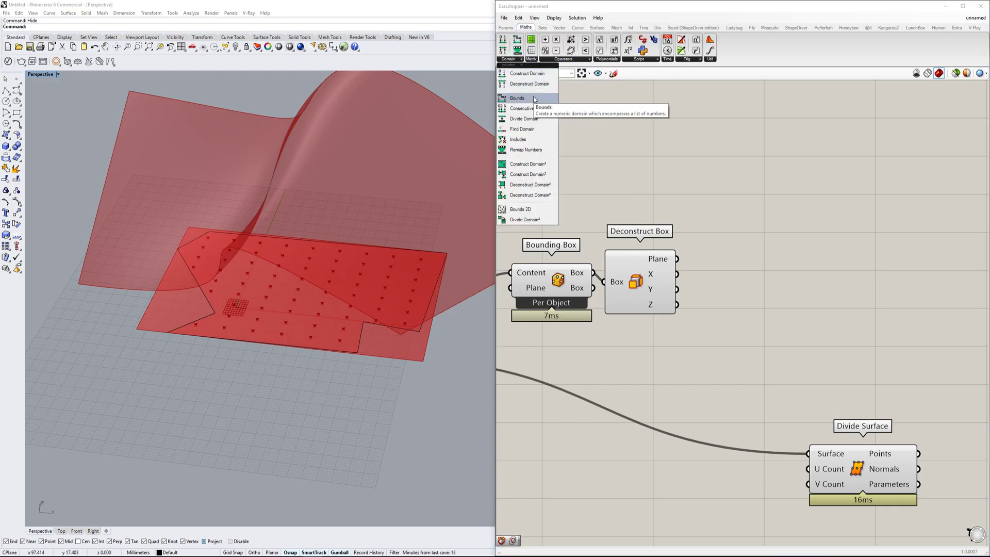
pyautogui.moveTo(534, 99); pyautogui.dragTo(769, 295)
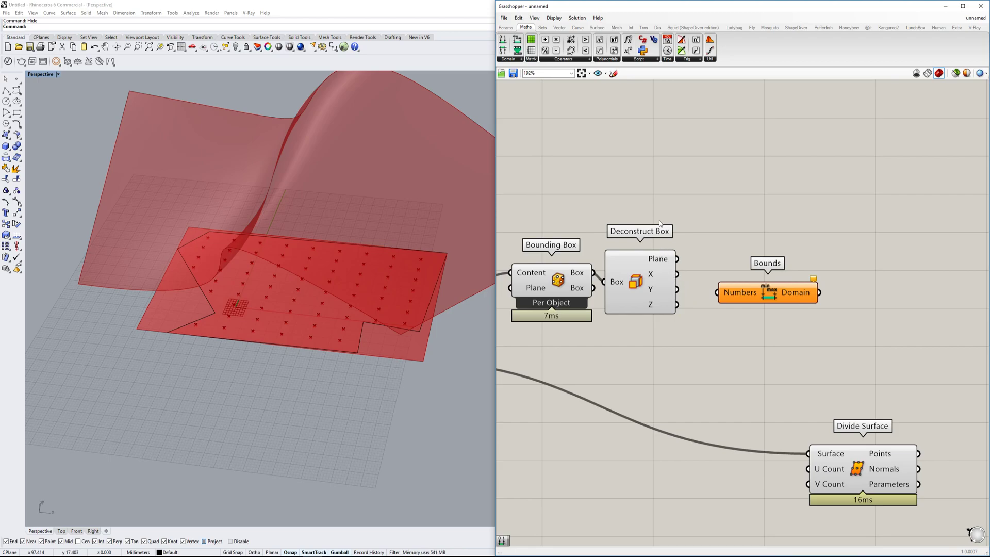
# Add a Deconstruct Domain component fed by the X output of Deconstruct Box, and delete the Bounds component
pyautogui.click(528, 60)
pyautogui.click(517, 61)
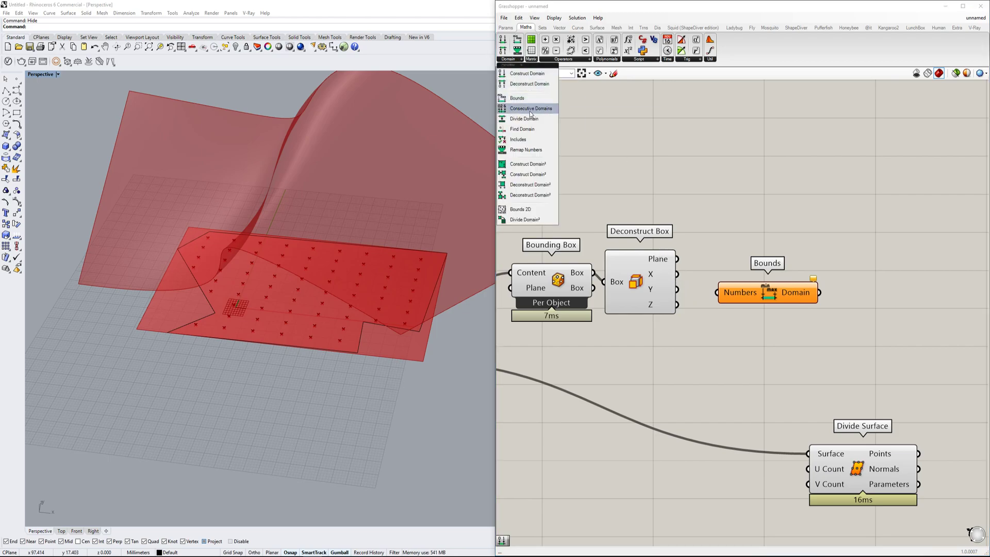
pyautogui.click(535, 85)
pyautogui.click(767, 236)
pyautogui.moveTo(679, 276); pyautogui.dragTo(774, 291)
pyautogui.click(770, 292)
pyautogui.press('Delete')
# Place a second Deconstruct Domain below the first and connect the Y output of Deconstruct Box to its Domain input
pyautogui.click(772, 245)
pyautogui.moveTo(696, 289); pyautogui.dragTo(727, 283)
pyautogui.moveTo(763, 288); pyautogui.dragTo(702, 295, button='right')
pyautogui.moveTo(703, 295); pyautogui.dragTo(721, 314)
pyautogui.moveTo(812, 269); pyautogui.dragTo(783, 280, button='right')
# Place an Addition component beside the two Deconstruct Domain components
pyautogui.doubleClick(792, 273)
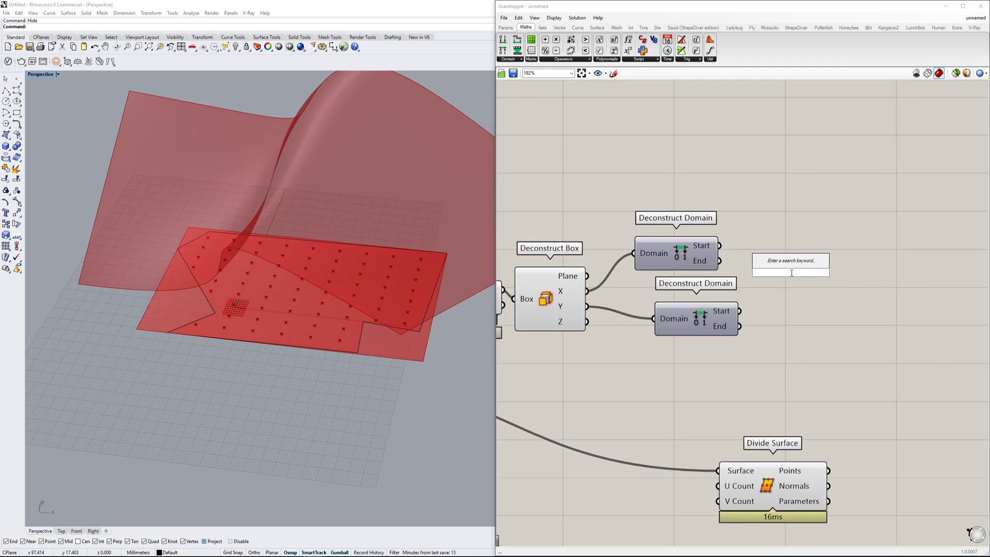
pyautogui.doubleClick(792, 244)
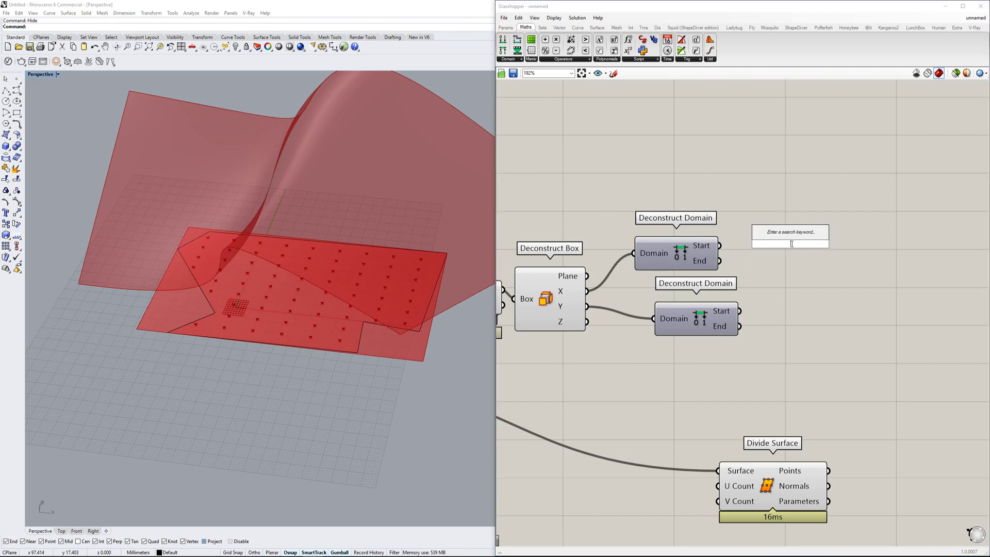
pyautogui.click(566, 61)
pyautogui.moveTo(545, 78); pyautogui.dragTo(796, 256)
pyautogui.moveTo(796, 257); pyautogui.dragTo(736, 262, button='right')
pyautogui.moveTo(755, 267); pyautogui.dragTo(771, 246)
# Add an empty Panel beyond the Addition component and check the Start and End values of both Deconstruct Domain components
pyautogui.scroll(2, 774, 246)
pyautogui.scroll(-2, 774, 246)
pyautogui.doubleClick(864, 267)
pyautogui.write('//')
pyautogui.press('Return')
pyautogui.click(853, 268)
pyautogui.scroll(-2, 701, 289)
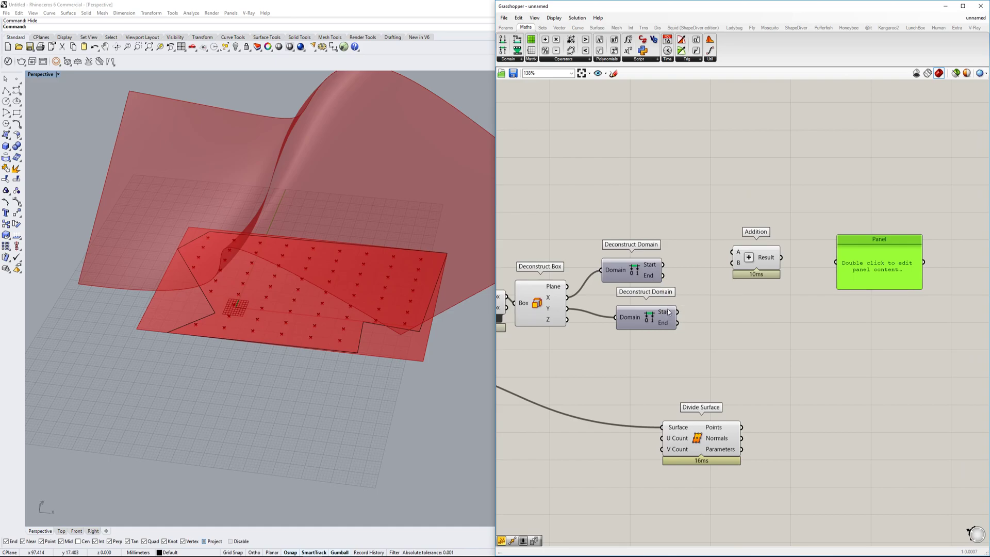
pyautogui.moveTo(667, 325)
pyautogui.moveTo(654, 267)
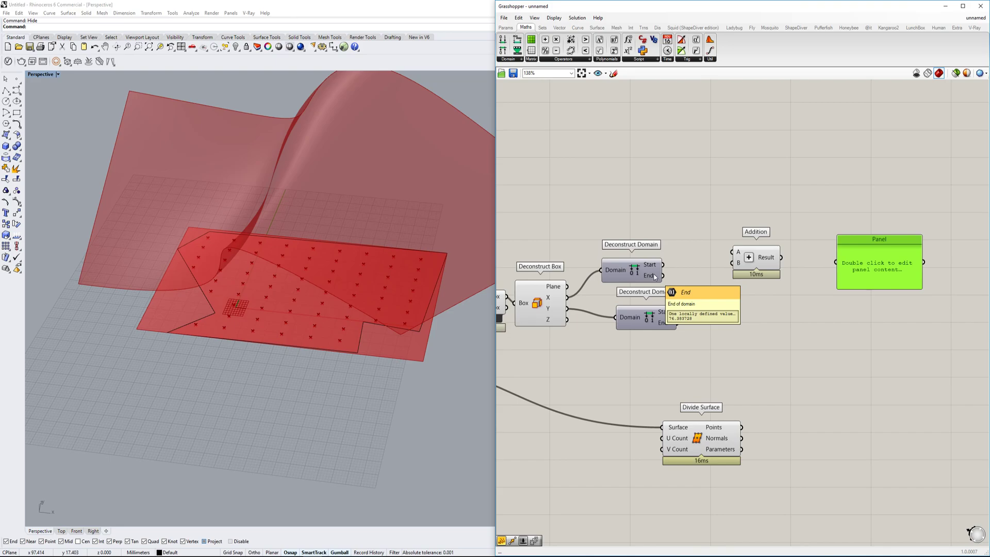
# Add a Subtraction component computing End minus Start of the Y domain and connect its Result to the Panel
pyautogui.doubleClick(782, 316)
pyautogui.write('sub')
pyautogui.press('Return')
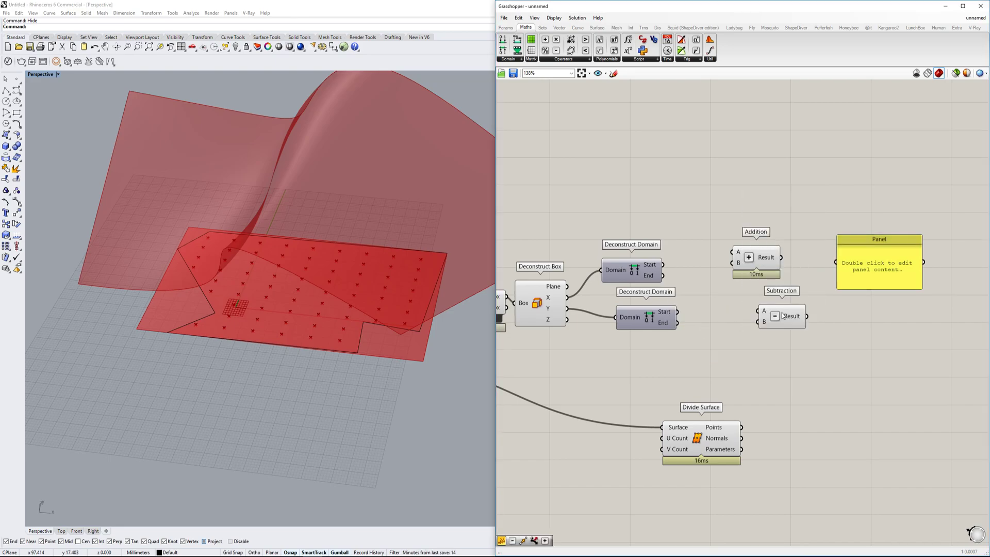
pyautogui.scroll(2, 760, 286)
pyautogui.moveTo(646, 336)
pyautogui.mouseDown()
pyautogui.moveTo(753, 333)
pyautogui.moveTo(758, 321)
pyautogui.moveTo(639, 320)
pyautogui.mouseUp()
pyautogui.moveTo(870, 345); pyautogui.dragTo(867, 367, button='right')
pyautogui.moveTo(822, 349); pyautogui.dragTo(924, 345)
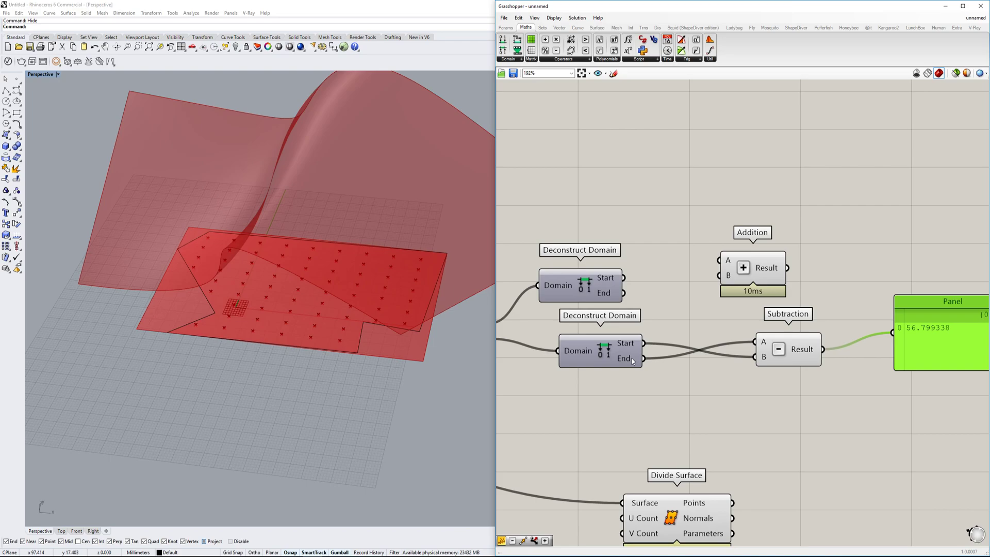
pyautogui.moveTo(631, 349)
# Replace Addition with a copy of the Subtraction component, computing End minus Start of the X domain
pyautogui.click(802, 354)
pyautogui.hotkey('ctrl', 'c')
pyautogui.hotkey('ctrl', 'v')
pyautogui.click(739, 264)
pyautogui.moveTo(798, 357); pyautogui.dragTo(801, 261)
pyautogui.press('Delete')
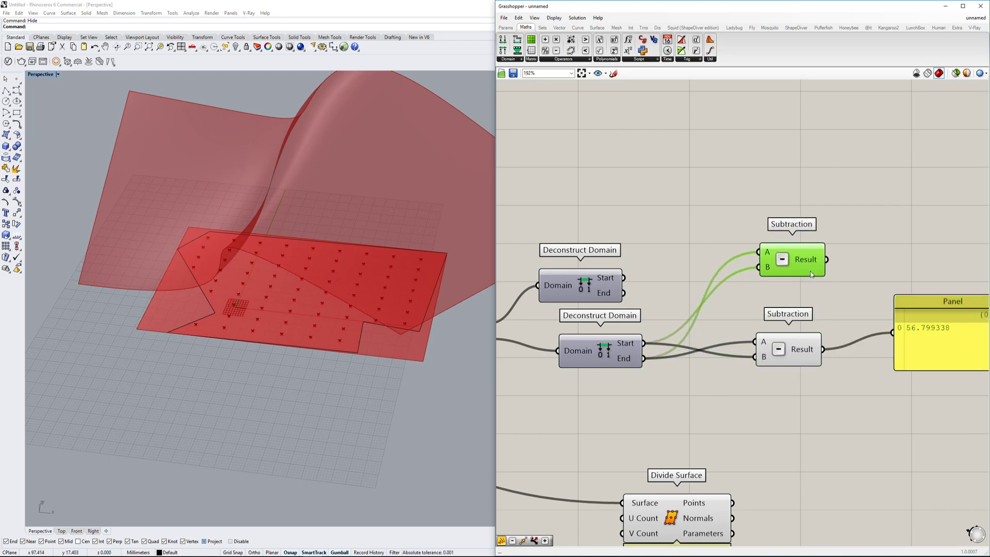
pyautogui.moveTo(623, 278)
pyautogui.mouseDown()
pyautogui.moveTo(758, 267)
pyautogui.moveTo(625, 293)
pyautogui.mouseUp()
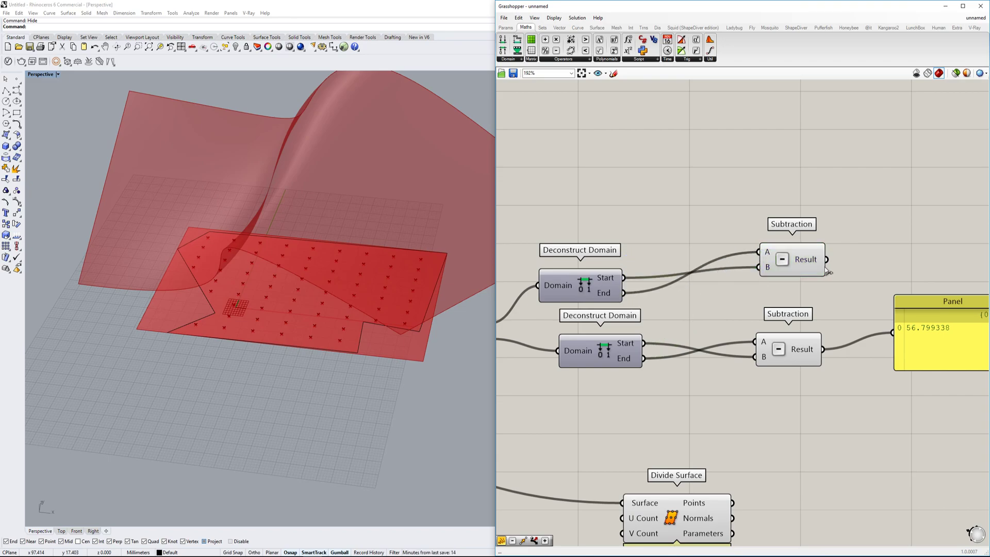
pyautogui.moveTo(817, 261)
# Move Divide Surface farther along the canvas and add a Multiplication component in front of it
pyautogui.moveTo(766, 332); pyautogui.dragTo(723, 298, button='right')
pyautogui.scroll(-2, 723, 298)
pyautogui.moveTo(649, 437); pyautogui.dragTo(801, 441)
pyautogui.moveTo(801, 440); pyautogui.dragTo(761, 435, button='right')
pyautogui.moveTo(762, 435); pyautogui.dragTo(802, 432)
pyautogui.doubleClick(763, 378)
pyautogui.write('mul')
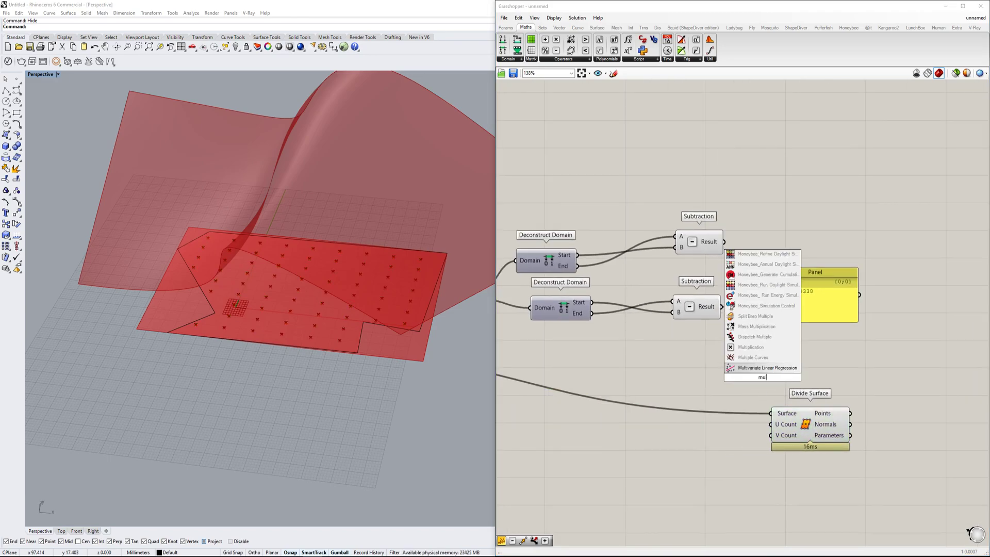
pyautogui.click(768, 347)
pyautogui.moveTo(770, 346); pyautogui.dragTo(759, 359, button='right')
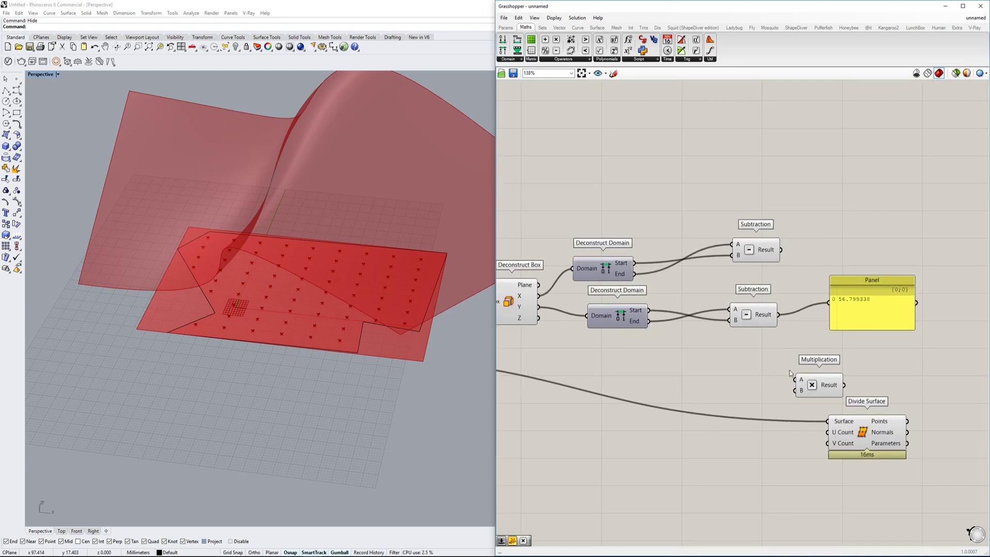
# Add a Number Slider at 2.00 feeding the Multiplication's B input, and rearrange Multiplication and Divide Surface
pyautogui.doubleClick(673, 449)
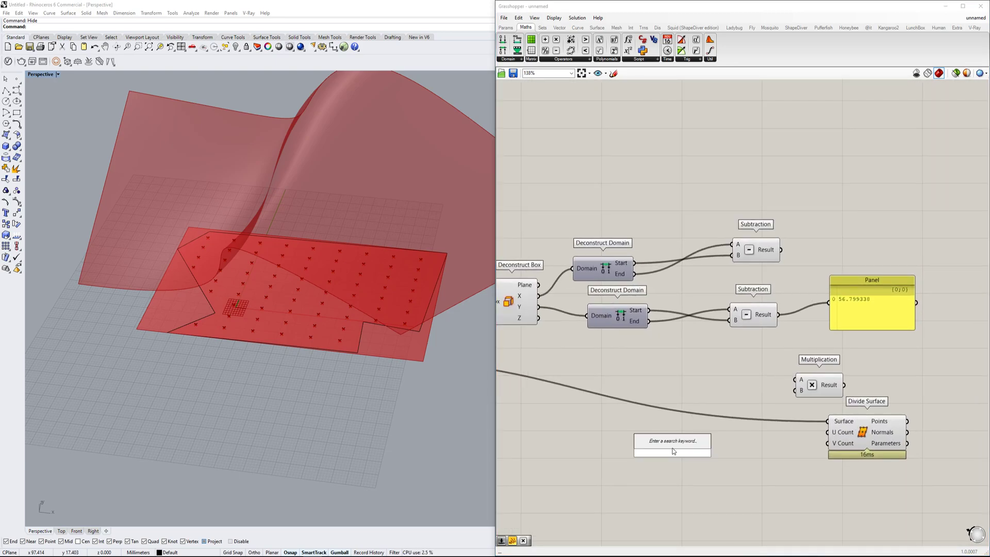
pyautogui.write('1')
pyautogui.press('Return')
pyautogui.moveTo(727, 452); pyautogui.dragTo(802, 390)
pyautogui.moveTo(834, 401); pyautogui.dragTo(764, 405, button='right')
pyautogui.moveTo(786, 434); pyautogui.dragTo(838, 414)
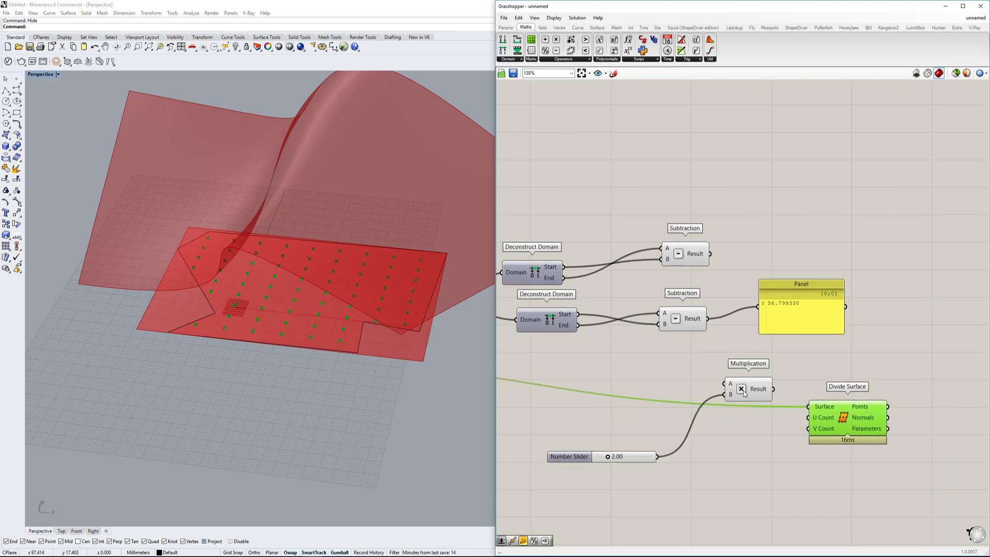
pyautogui.moveTo(745, 394); pyautogui.dragTo(745, 451)
pyautogui.scroll(2, 745, 447)
pyautogui.scroll(-2, 724, 344)
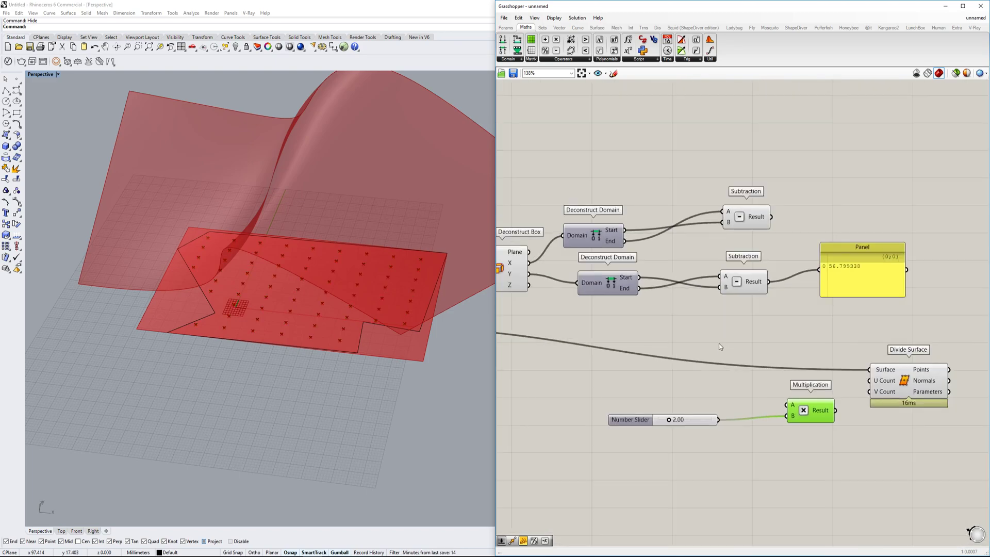
# Multiply the Y length by the slider for V Count, and duplicate Multiplication to do the same with the X length for U Count
pyautogui.moveTo(720, 296); pyautogui.dragTo(878, 392)
pyautogui.scroll(-1, 640, 425)
pyautogui.keyDown('alt'); pyautogui.moveTo(741, 420); pyautogui.dragTo(775, 383); pyautogui.keyUp('alt')
pyautogui.moveTo(708, 258); pyautogui.dragTo(841, 399)
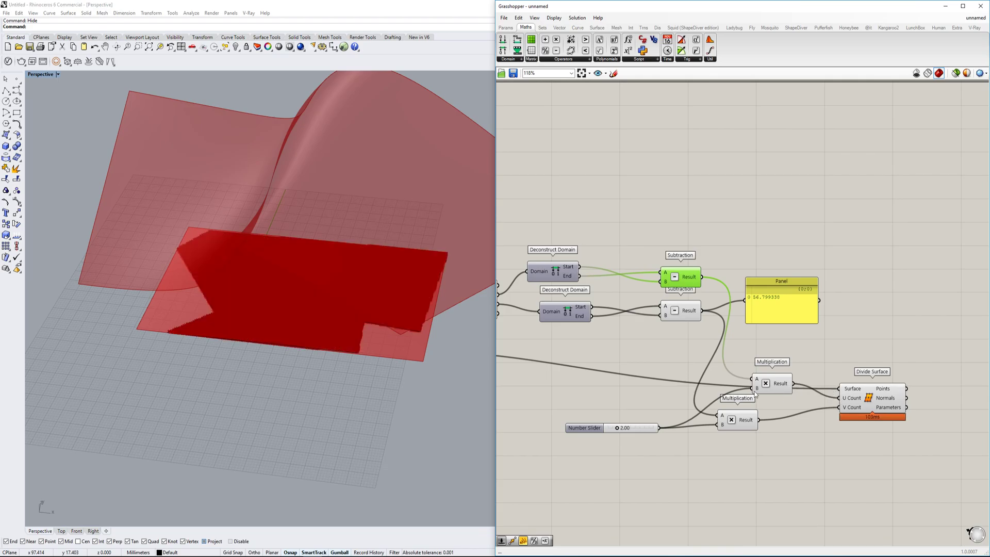
# Set the Number Slider to 0.42 to thin out the point grid on the room surface
pyautogui.scroll(10, 354, 354)
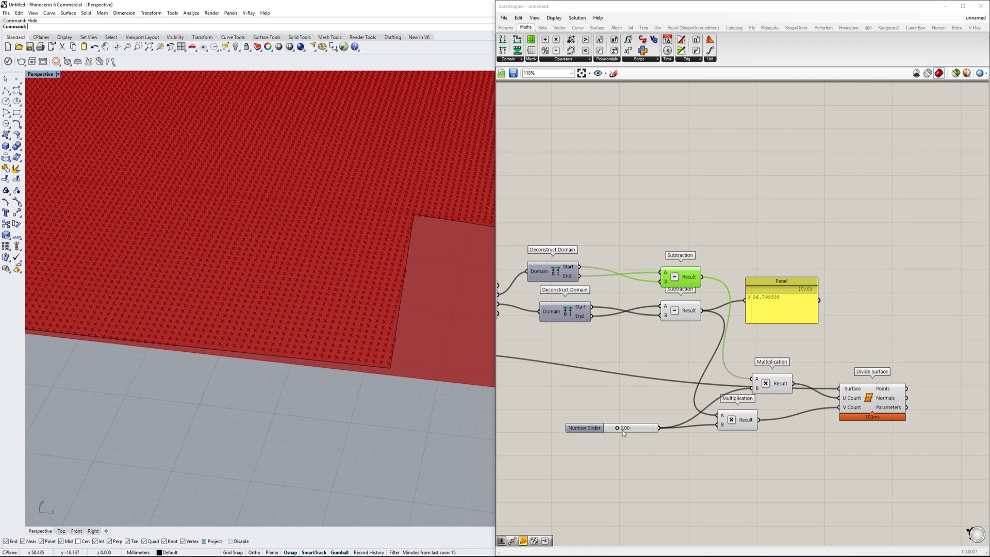
pyautogui.scroll(6, 619, 426)
pyautogui.moveTo(570, 432)
pyautogui.mouseDown()
pyautogui.moveTo(591, 438)
pyautogui.moveTo(557, 441)
pyautogui.mouseUp()
pyautogui.scroll(-5, 333, 386)
pyautogui.scroll(5, 347, 396)
pyautogui.keyDown('shift'); pyautogui.moveTo(346, 393); pyautogui.dragTo(361, 414, button='right'); pyautogui.keyUp('shift')
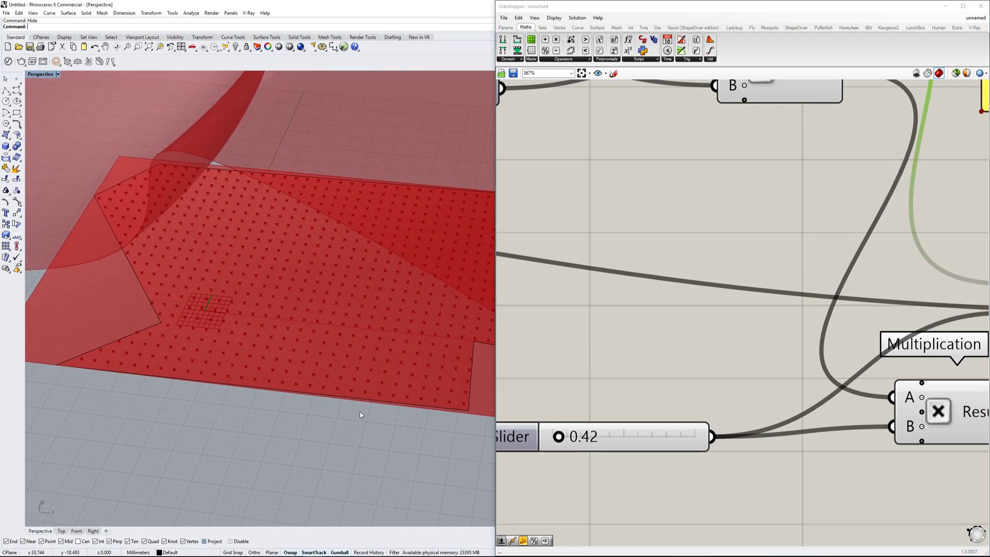
# Align Divide Surface with its input wires and move the V Count Multiplication directly below the other one
pyautogui.scroll(-5, 825, 335)
pyautogui.scroll(3, 713, 320)
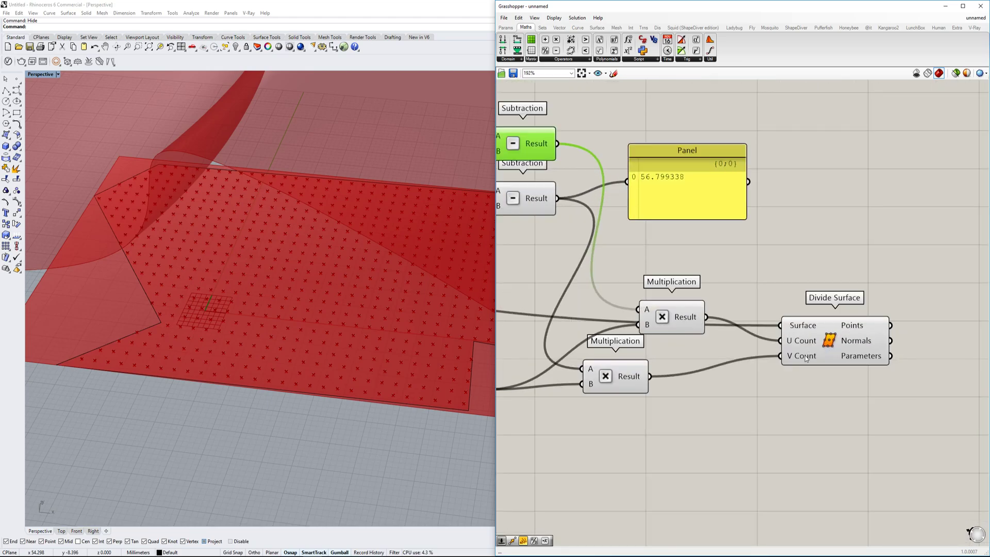
pyautogui.moveTo(827, 363); pyautogui.dragTo(841, 341)
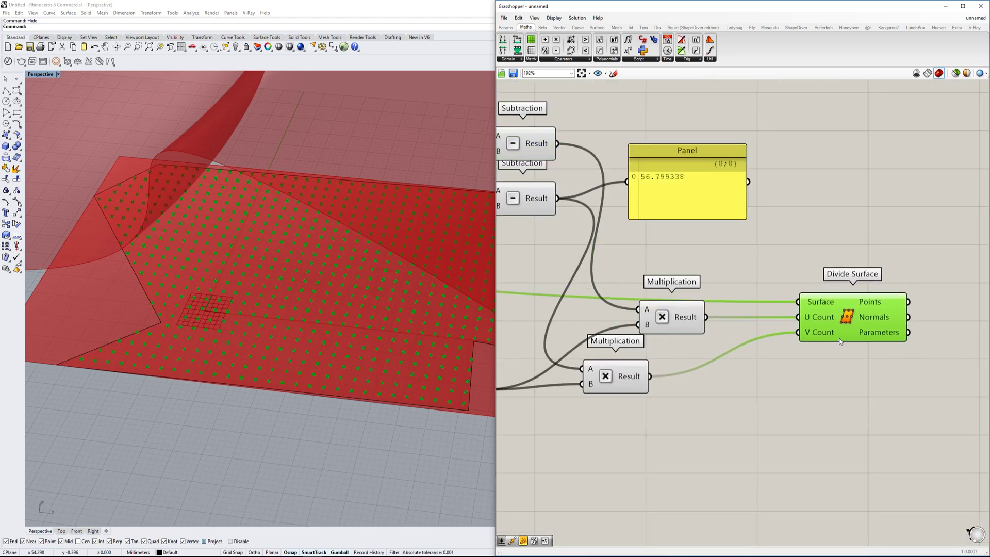
pyautogui.moveTo(605, 379); pyautogui.dragTo(658, 358)
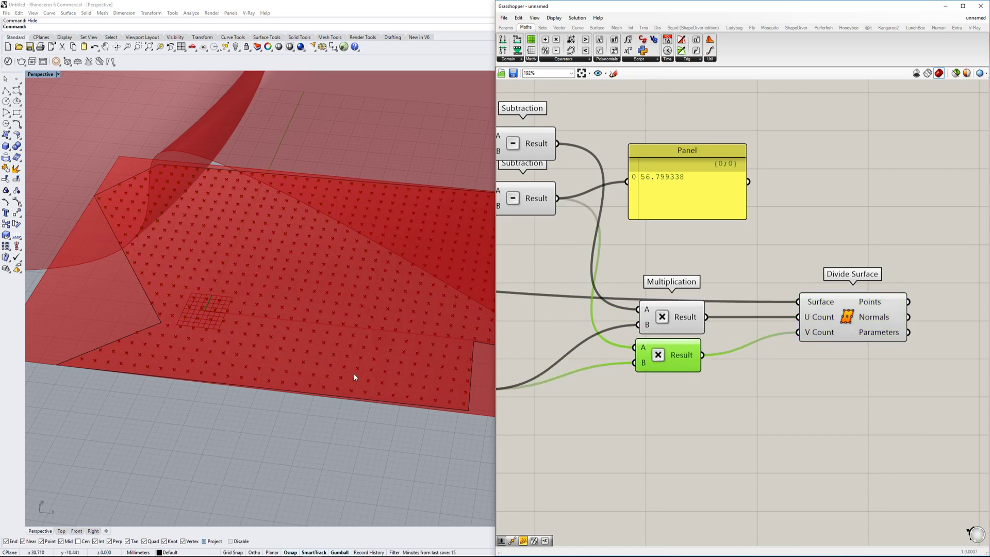
# Examine the point grid on the room surface and the wavy surface above it from several angles in the Rhino viewport
pyautogui.moveTo(347, 368); pyautogui.dragTo(333, 349, button='right')
pyautogui.scroll(-7, 361, 352)
pyautogui.scroll(7, 346, 382)
pyautogui.moveTo(331, 387); pyautogui.dragTo(419, 431, button='right')
pyautogui.click(707, 422)
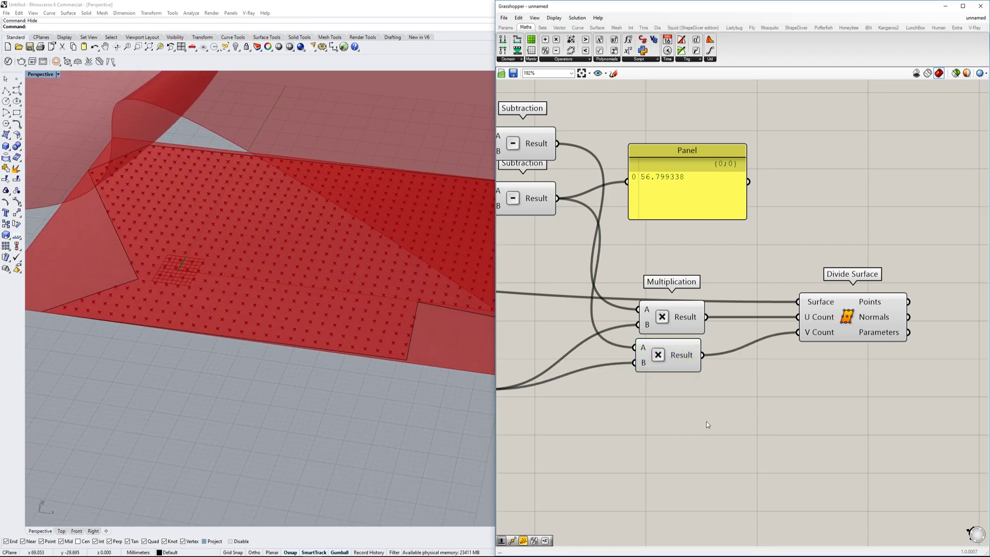
pyautogui.moveTo(706, 421); pyautogui.dragTo(635, 417, button='right')
pyautogui.moveTo(393, 444); pyautogui.dragTo(326, 435, button='right')
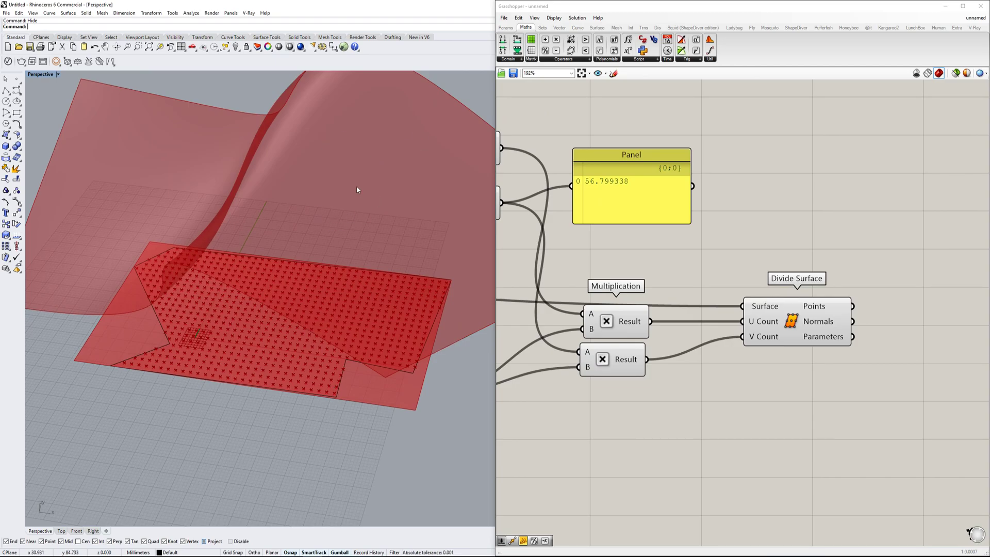
pyautogui.moveTo(844, 418); pyautogui.dragTo(781, 407, button='right')
pyautogui.doubleClick(781, 407)
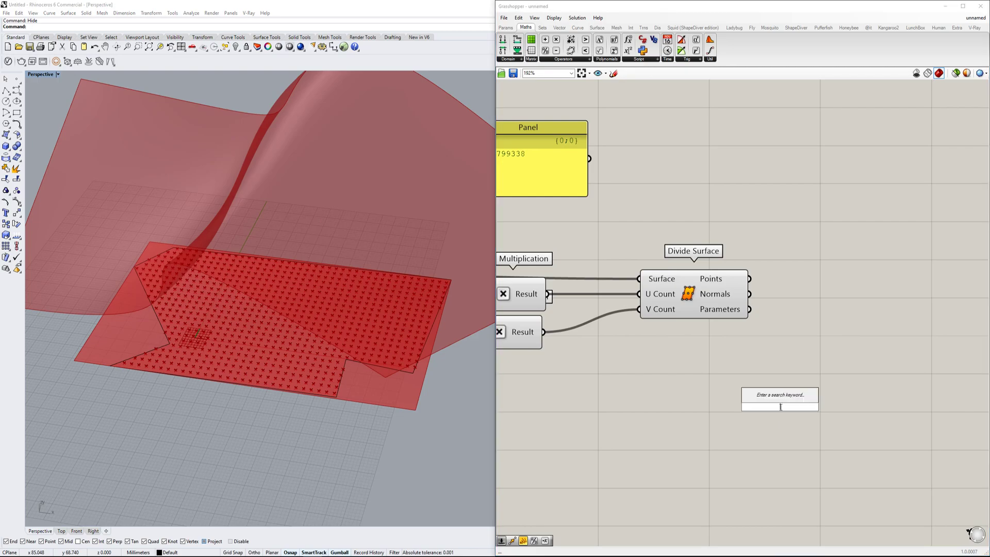
pyautogui.write('projec')
pyautogui.press('Up')
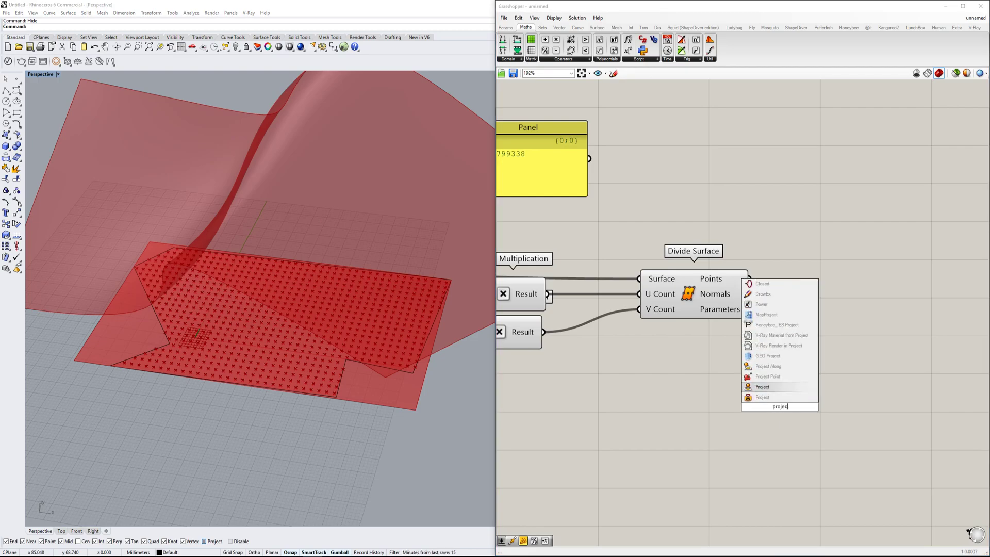
pyautogui.press('Return')
pyautogui.click(779, 402)
pyautogui.press('Delete')
# Add the Project component for projecting a curve onto a Brep, place it beyond Divide Surface, and group it
pyautogui.doubleClick(788, 409)
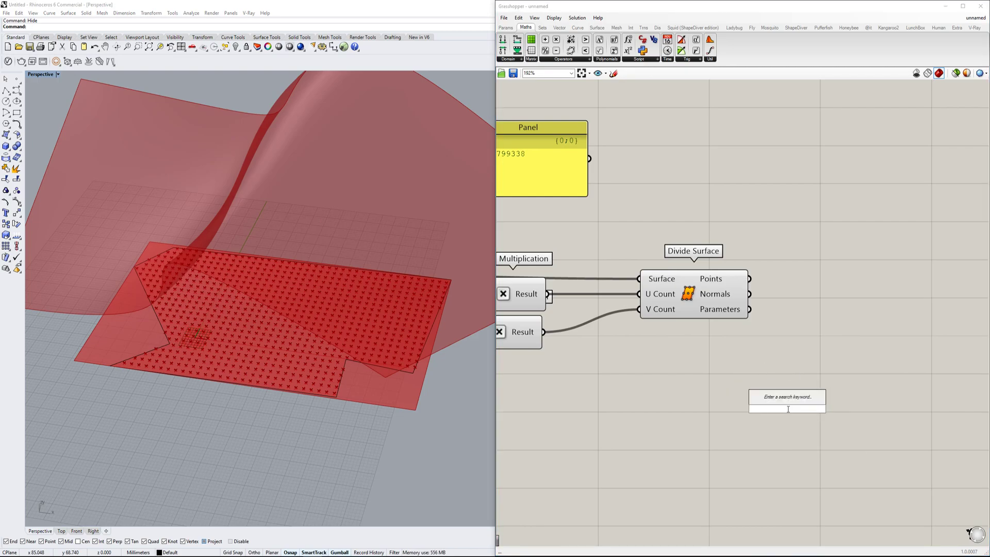
pyautogui.write('projec')
pyautogui.press('Return')
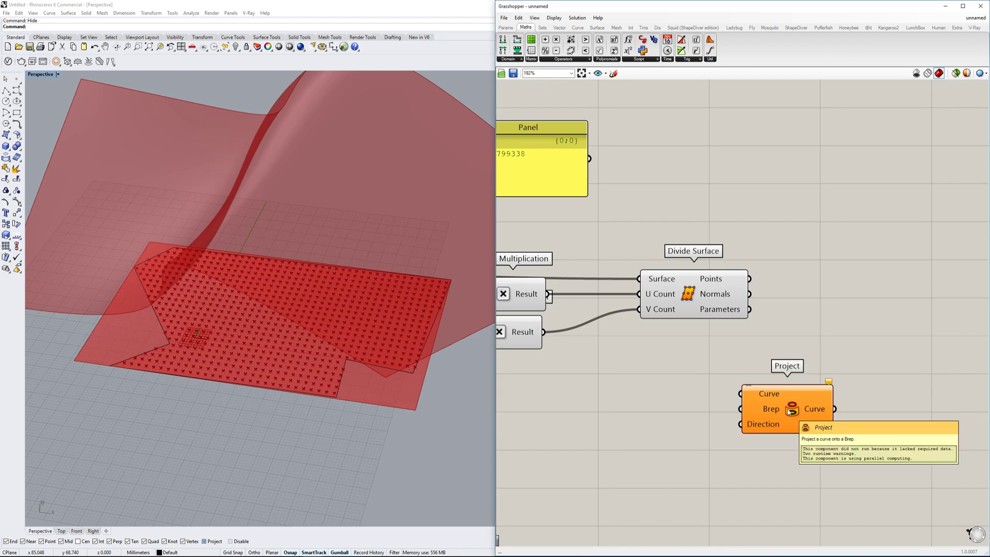
pyautogui.moveTo(791, 411); pyautogui.dragTo(845, 362)
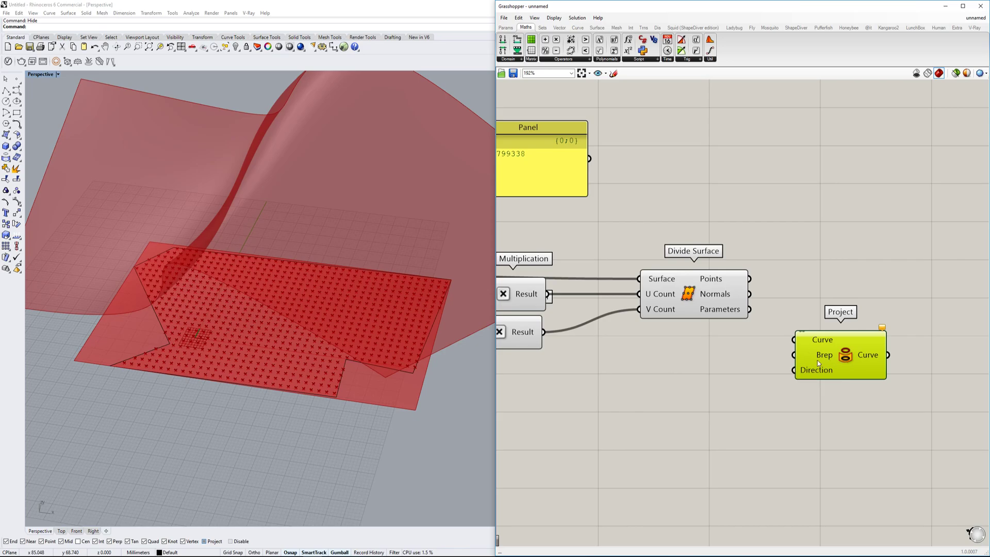
pyautogui.hotkey('ctrl', 'g')
# Connect the wavy surface to Project's Brep input and the Divide Surface Points output to its Curve input
pyautogui.scroll(-5, 868, 348)
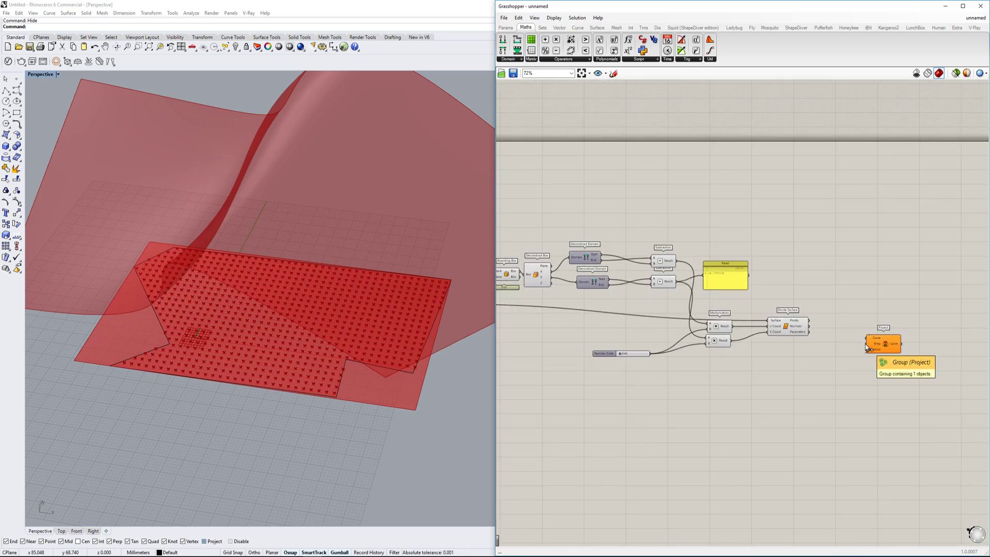
pyautogui.scroll(-5, 867, 345)
pyautogui.moveTo(867, 345); pyautogui.dragTo(601, 329)
pyautogui.scroll(8, 712, 317)
pyautogui.scroll(-4, 601, 330)
pyautogui.scroll(3, 847, 365)
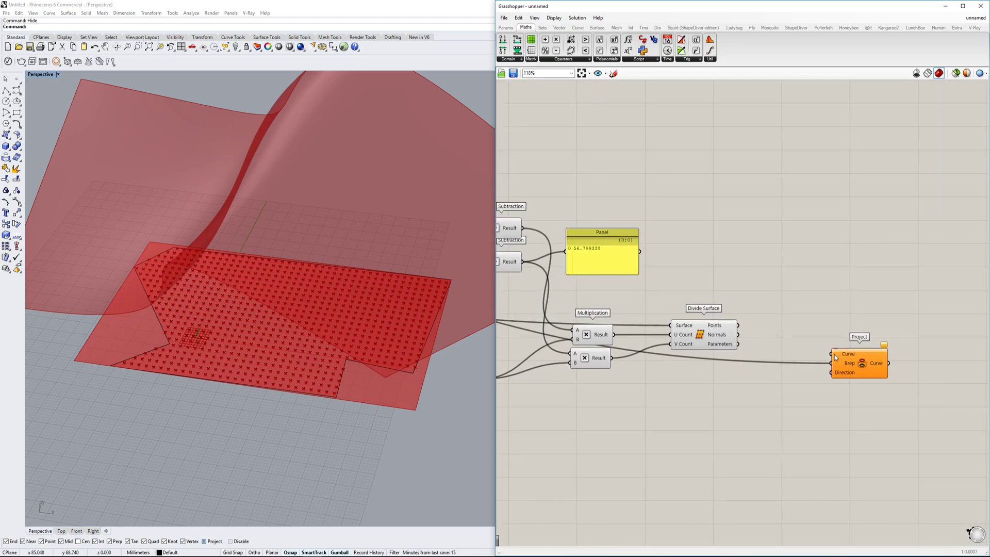
pyautogui.scroll(1, 836, 357)
pyautogui.moveTo(721, 320); pyautogui.dragTo(828, 353)
pyautogui.click(869, 362)
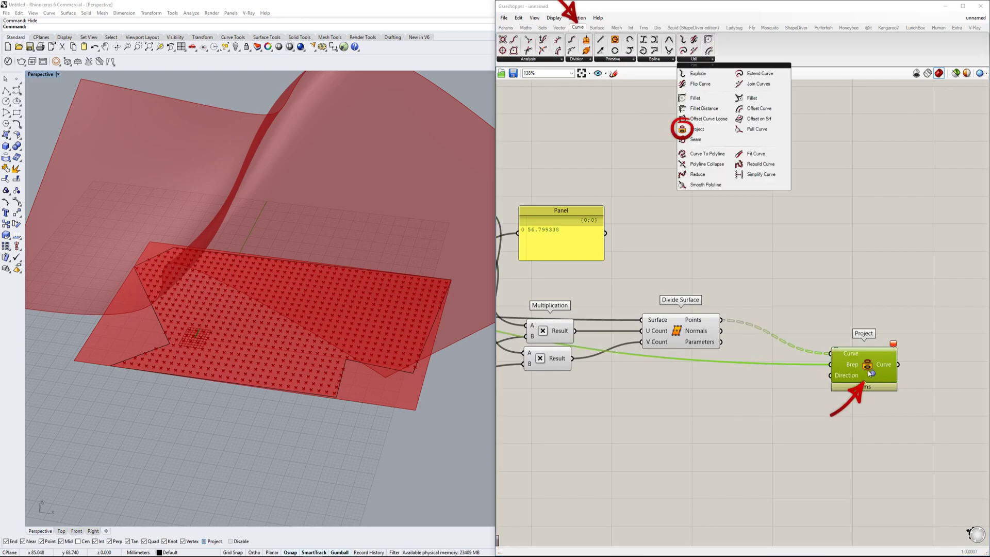
# Add a Project Point component and place it directly above the Project component
pyautogui.doubleClick(848, 331)
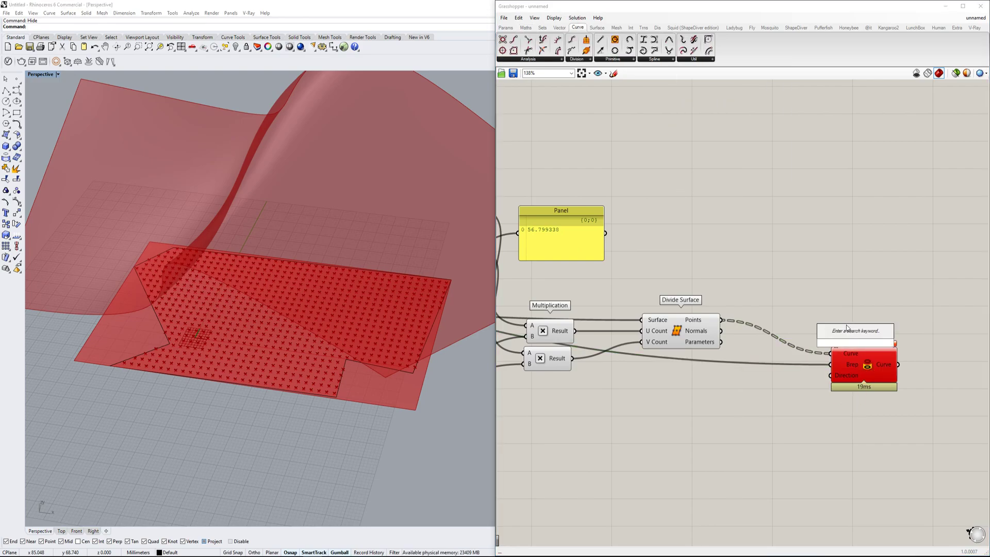
pyautogui.write('project')
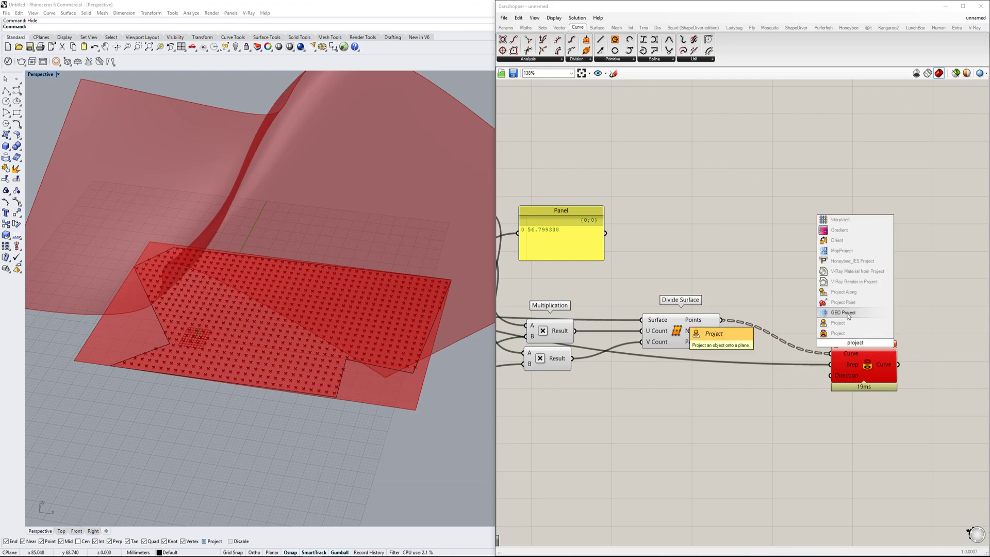
pyautogui.click(851, 303)
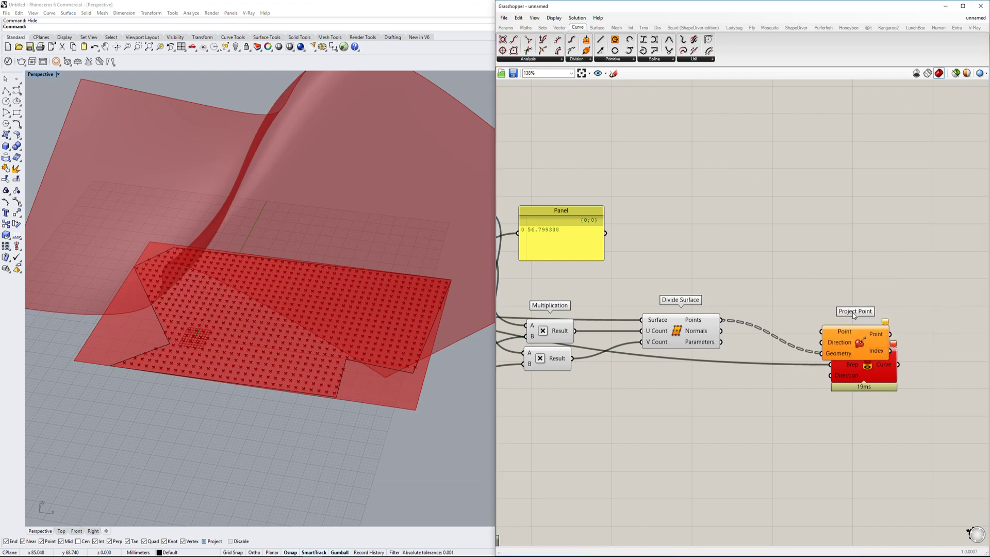
pyautogui.scroll(3, 852, 311)
pyautogui.moveTo(865, 363); pyautogui.dragTo(866, 314)
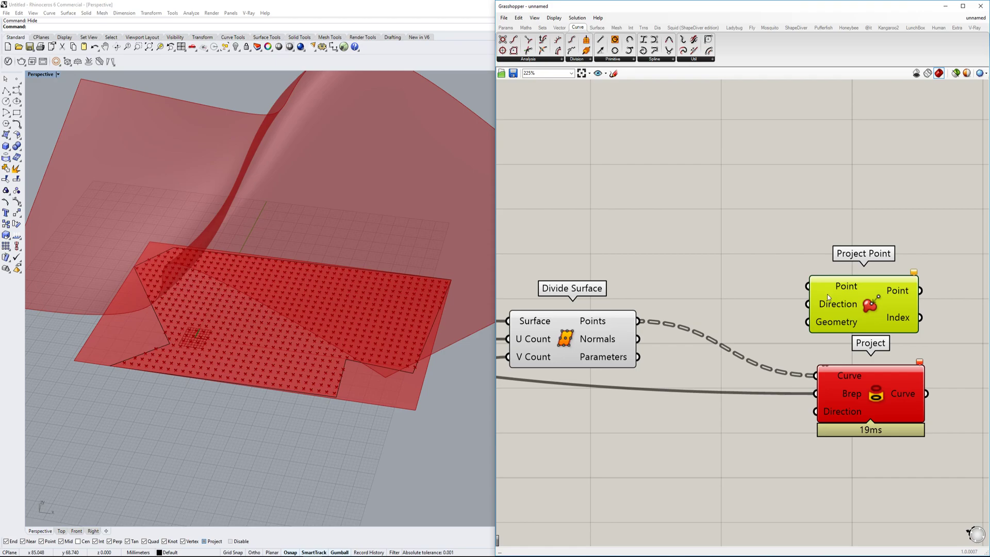
# Connect the wavy surface to Project Point's Geometry input and the Divide Surface Points output to its Point input
pyautogui.moveTo(822, 307)
pyautogui.moveTo(808, 322); pyautogui.dragTo(566, 353)
pyautogui.scroll(-8, 818, 344)
pyautogui.scroll(4, 577, 304)
pyautogui.scroll(-4, 593, 342)
pyautogui.moveTo(743, 319); pyautogui.dragTo(593, 344, button='right')
pyautogui.scroll(8, 696, 382)
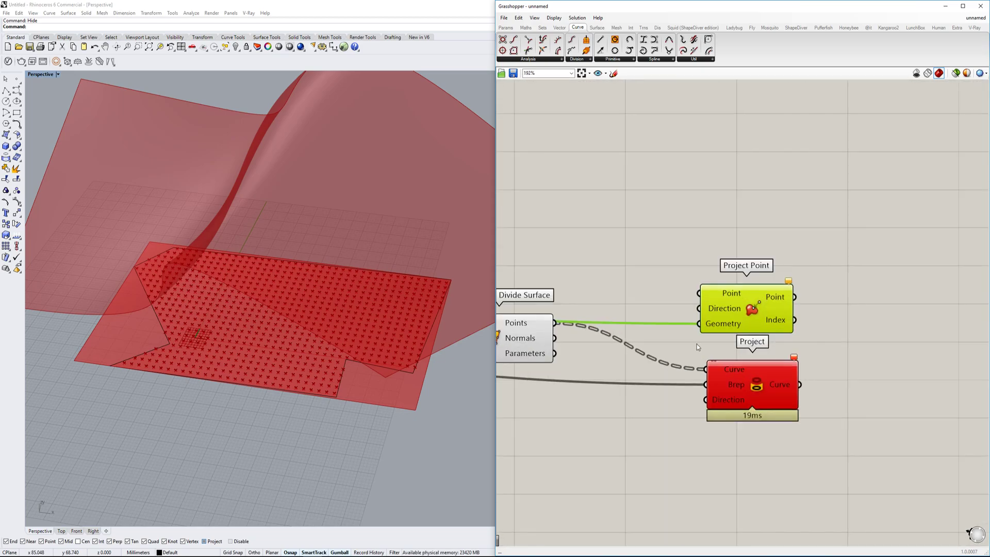
pyautogui.moveTo(704, 290); pyautogui.dragTo(570, 323)
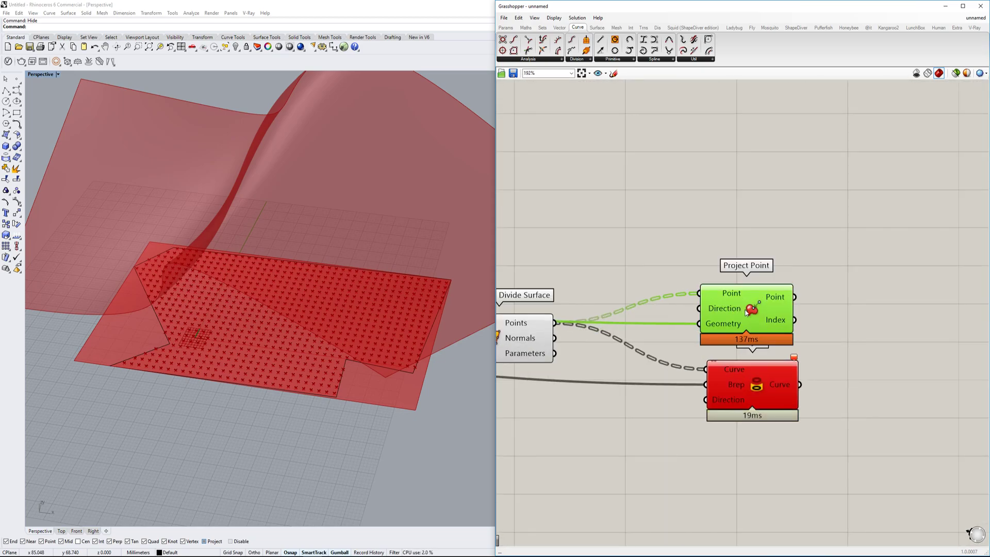
# Shift Project Point slightly away from Project, add a Unit Z component, and connect its Unit vector to Project Point's Direction input
pyautogui.moveTo(744, 312); pyautogui.dragTo(788, 289)
pyautogui.doubleClick(635, 230)
pyautogui.write('z')
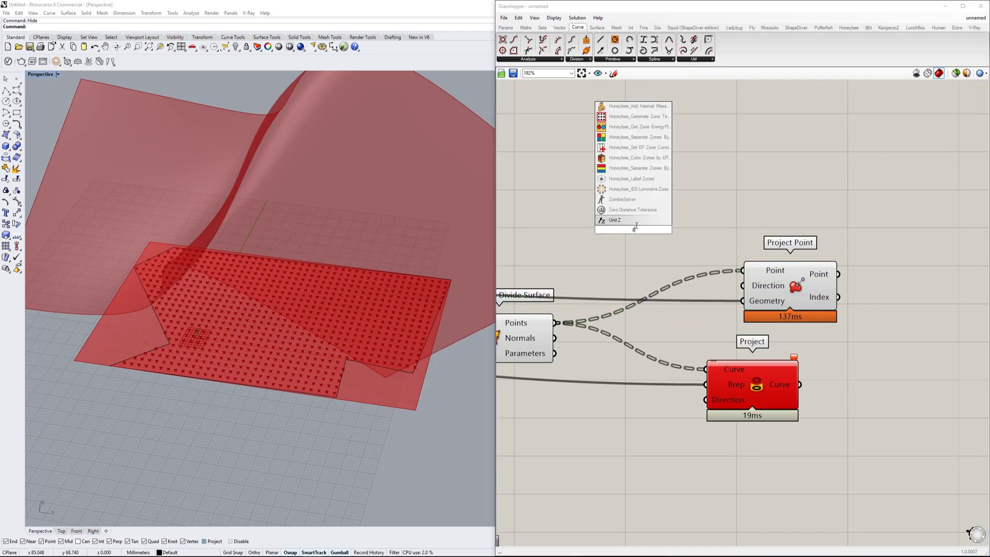
pyautogui.press('Return')
pyautogui.moveTo(684, 229); pyautogui.dragTo(763, 292)
# Compare the Divide Surface grid with the projected points in the Top and Perspective viewports, highlighting each component's output in turn
pyautogui.scroll(-3, 776, 292)
pyautogui.moveTo(433, 294); pyautogui.dragTo(280, 371, button='right')
pyautogui.scroll(-6, 370, 310)
pyautogui.scroll(6, 398, 330)
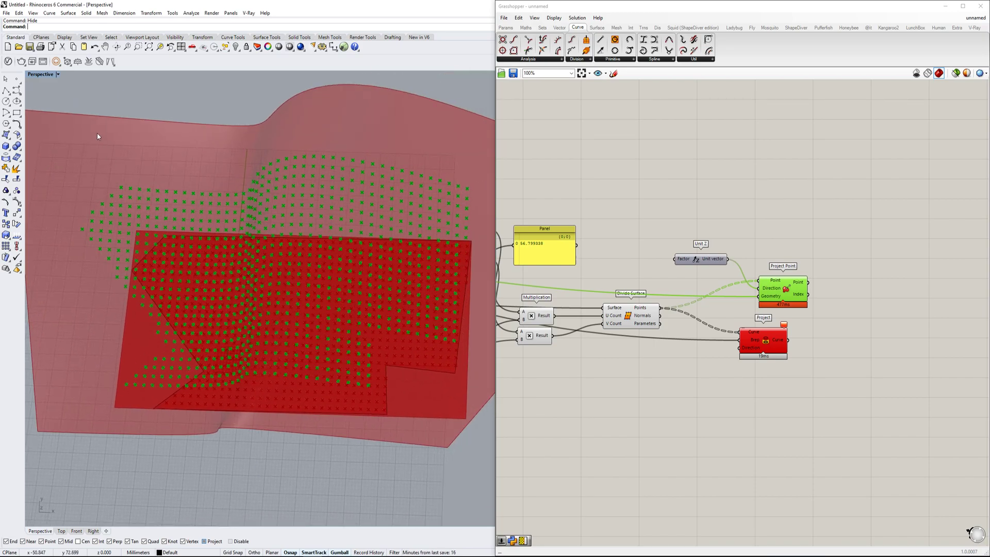
pyautogui.doubleClick(36, 73)
pyautogui.scroll(-6, 212, 224)
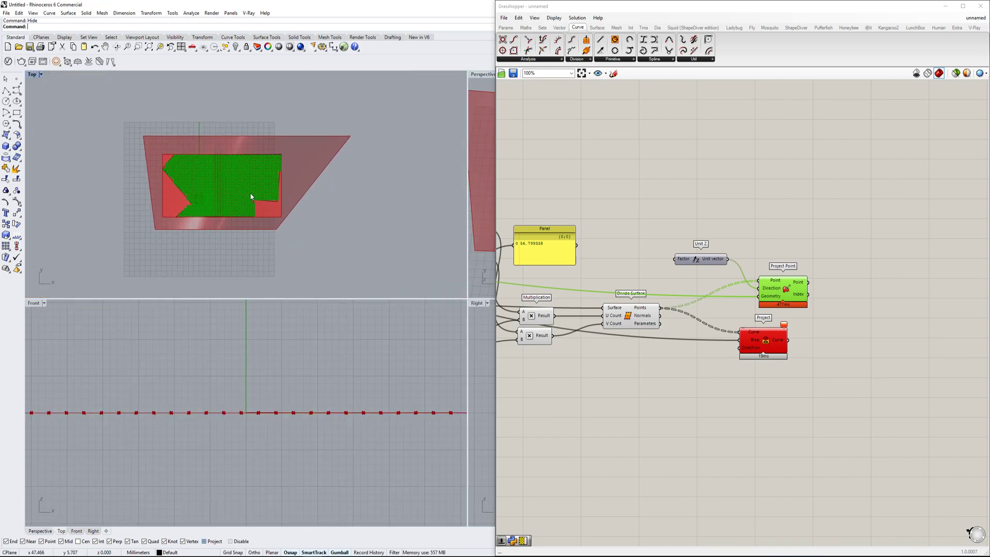
pyautogui.scroll(8, 250, 196)
pyautogui.scroll(8, 304, 236)
pyautogui.click(640, 320)
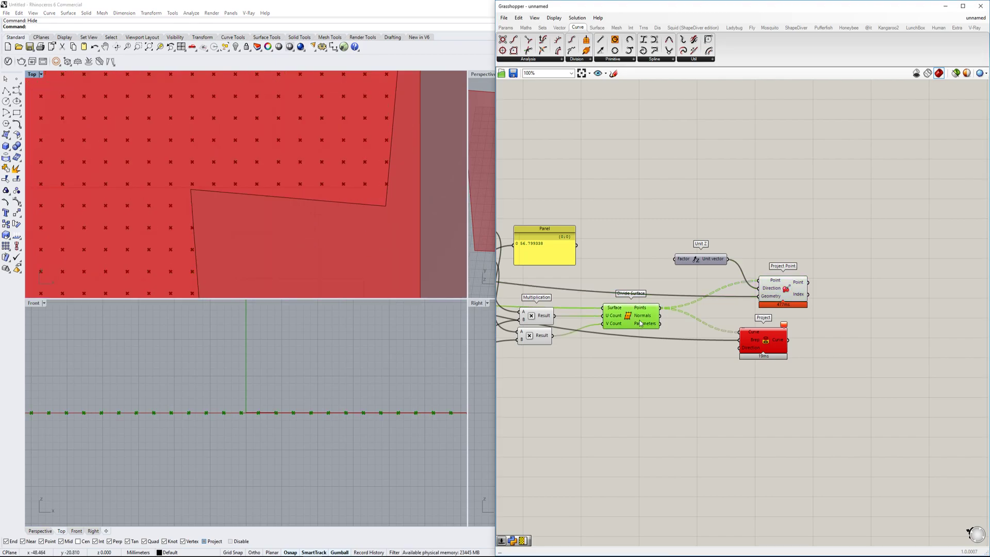
pyautogui.scroll(-6, 482, 222)
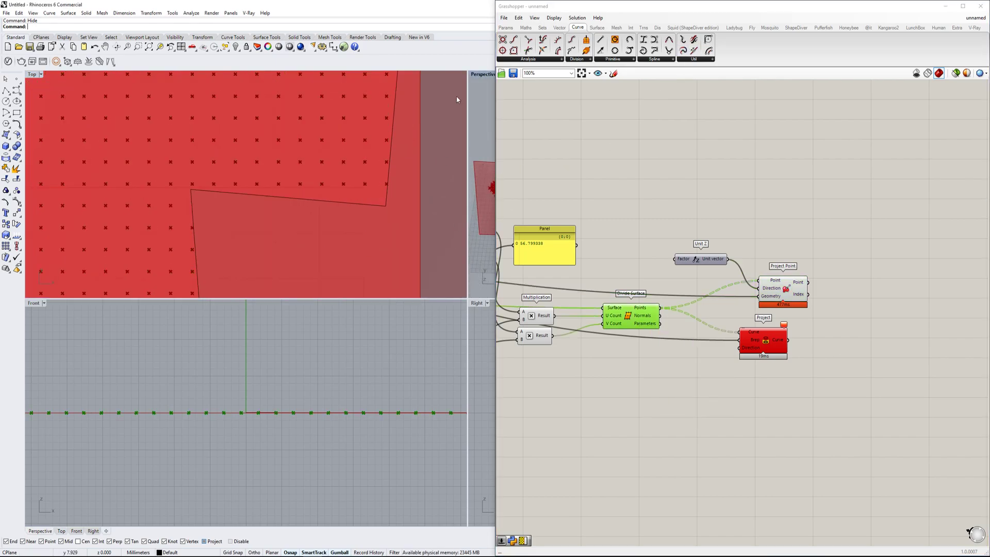
pyautogui.doubleClick(480, 76)
pyautogui.moveTo(279, 247); pyautogui.dragTo(318, 304, button='right')
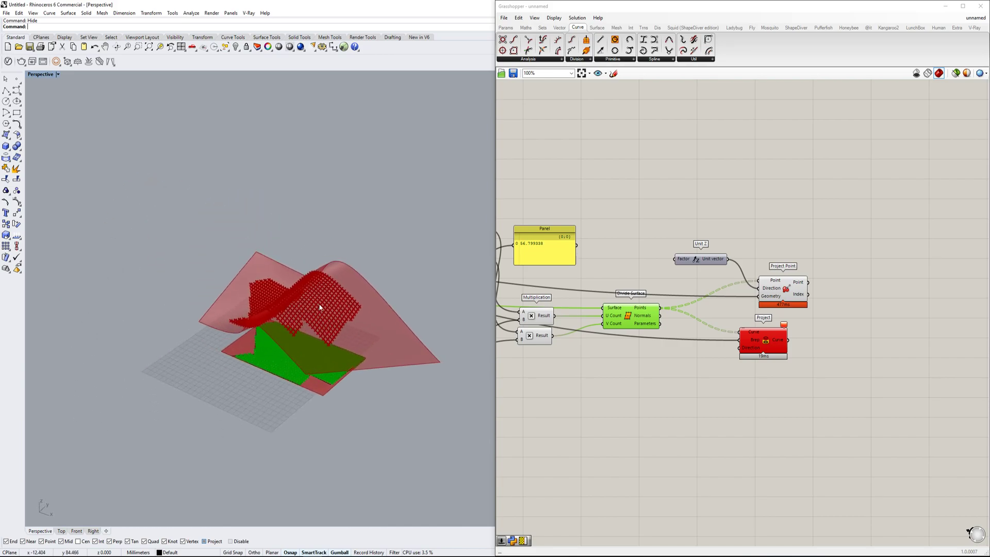
pyautogui.scroll(5, 318, 304)
pyautogui.click(779, 289)
pyautogui.scroll(2, 783, 291)
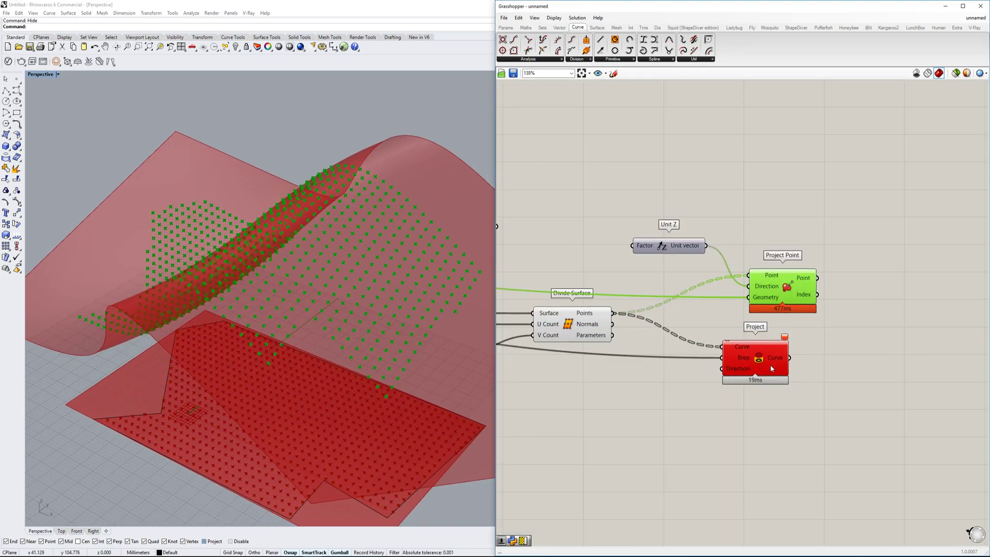
# Move the Project component down, clear of Project Point
pyautogui.moveTo(773, 368); pyautogui.dragTo(795, 404)
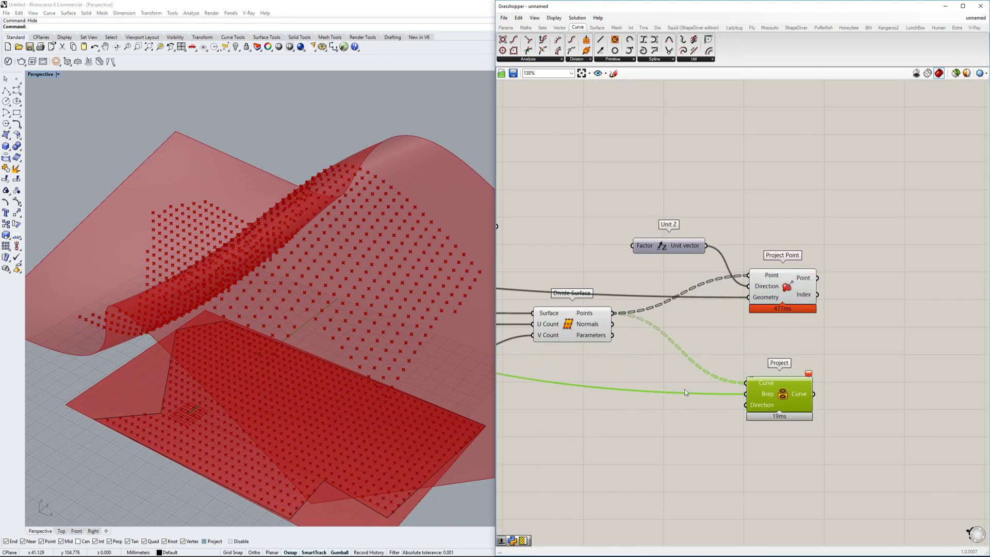
pyautogui.moveTo(810, 375); pyautogui.dragTo(777, 359, button='right')
pyautogui.moveTo(760, 387); pyautogui.dragTo(743, 395)
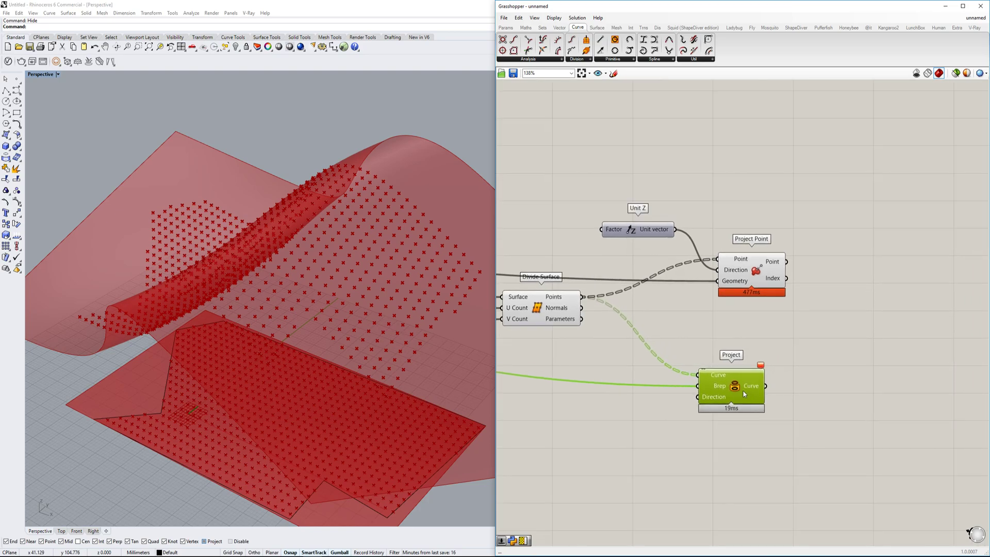
pyautogui.moveTo(744, 390); pyautogui.dragTo(773, 370, button='right')
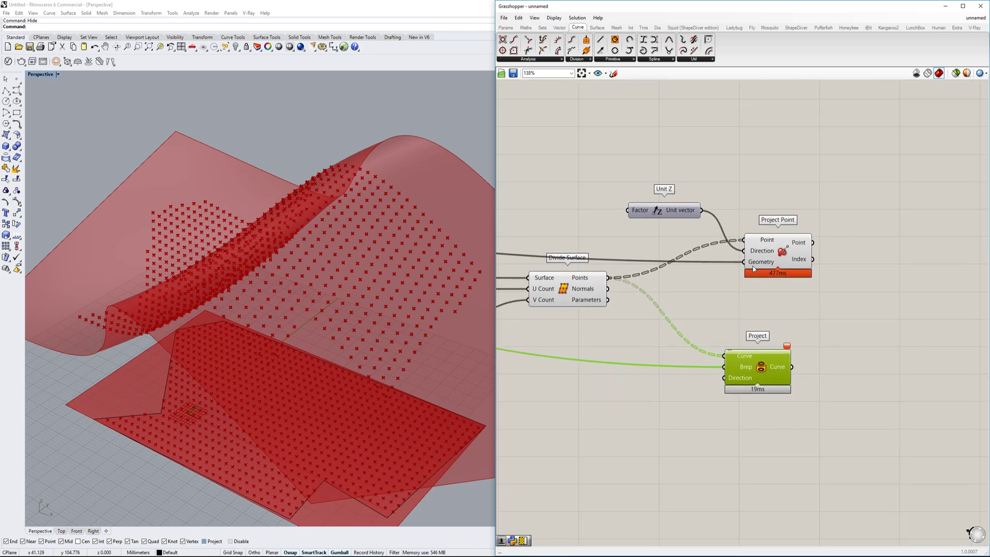
pyautogui.moveTo(753, 269)
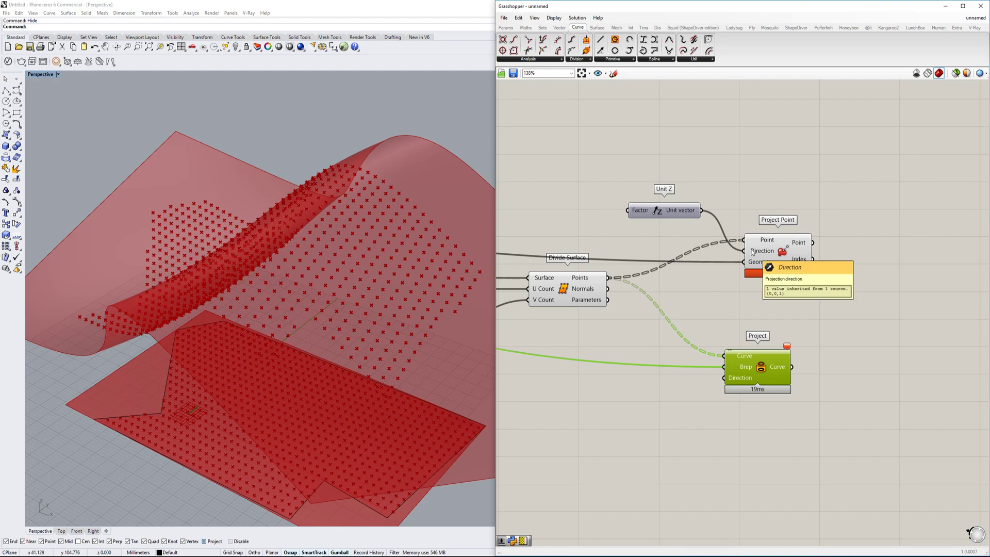
pyautogui.click(818, 338)
pyautogui.doubleClick(819, 337)
pyautogui.write('pfojd')
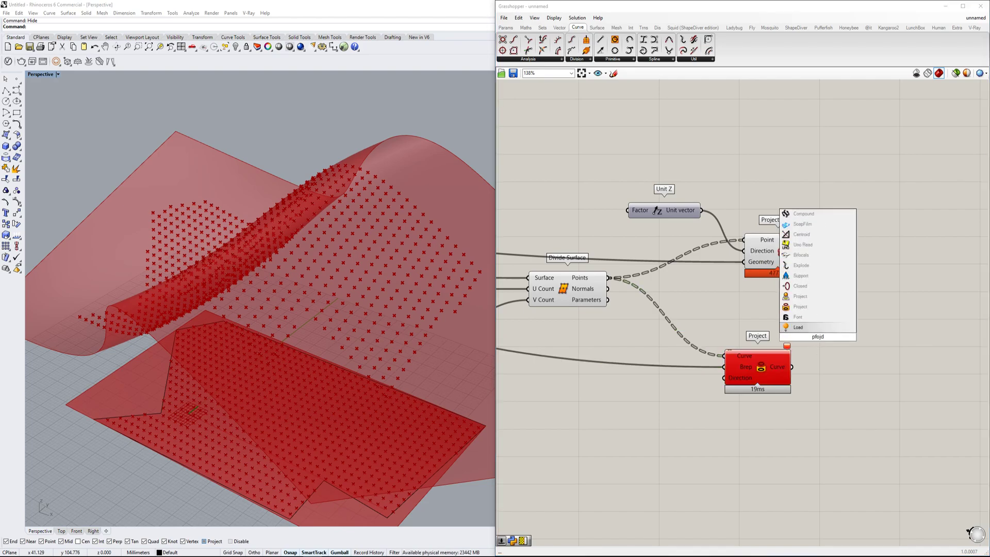
pyautogui.press('Escape')
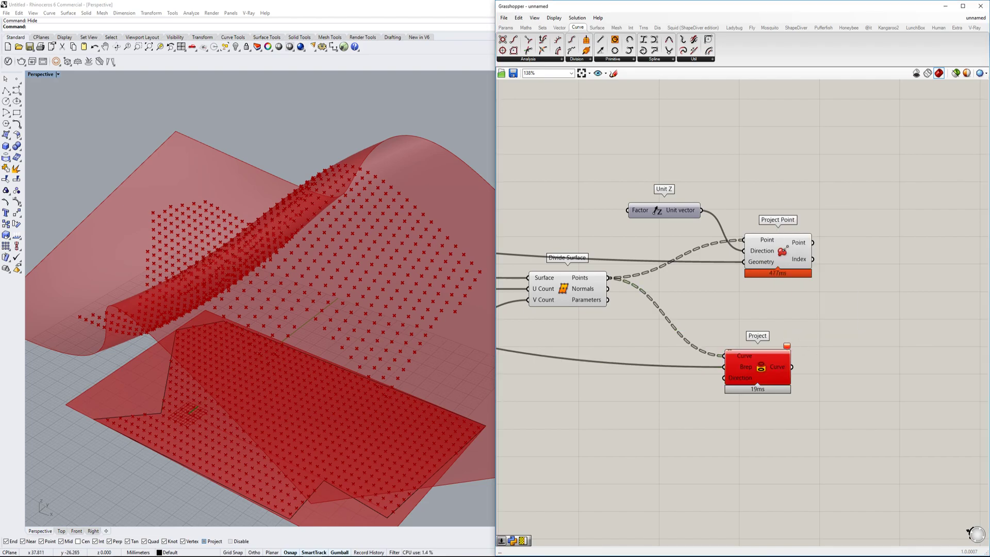
# Consult the reference ceiling photo in the browser and view the projected points from a lower angle in Rhino
pyautogui.moveTo(117, 555)
pyautogui.click(146, 531)
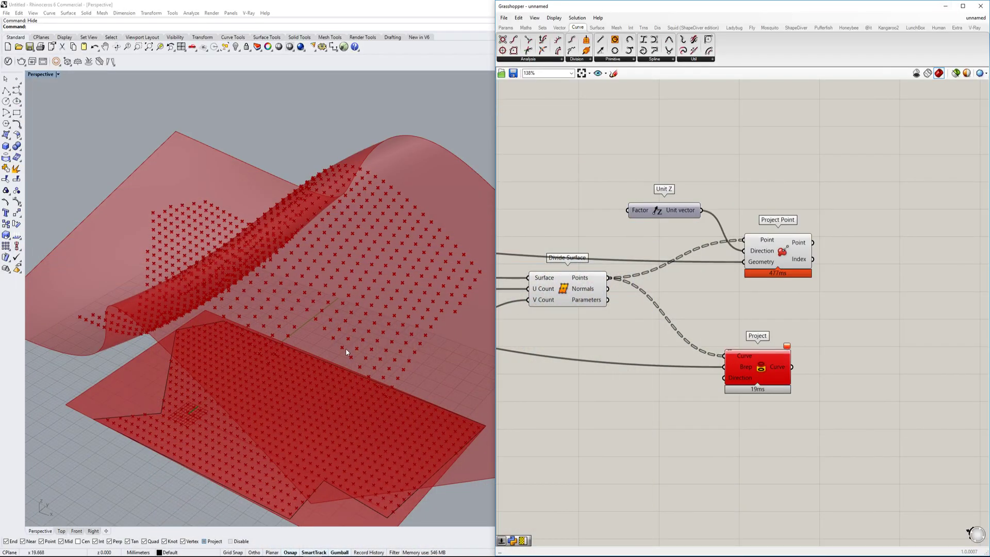
pyautogui.moveTo(346, 348); pyautogui.dragTo(286, 290, button='right')
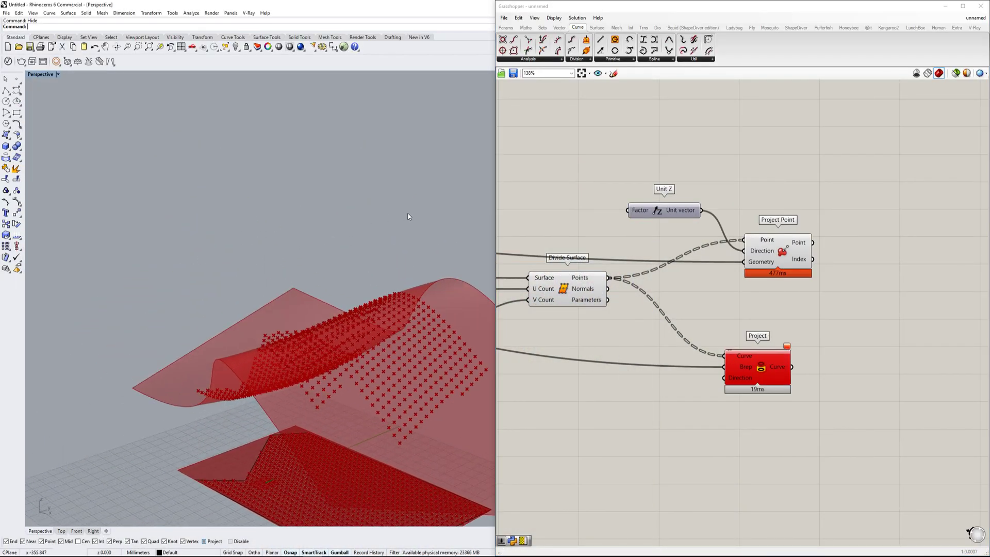
# Move the Project component further down and add a Move component between it and Project Point
pyautogui.scroll(-3, 755, 320)
pyautogui.moveTo(755, 319); pyautogui.dragTo(753, 281, button='right')
pyautogui.moveTo(749, 296); pyautogui.dragTo(728, 368)
pyautogui.scroll(-1, 726, 328)
pyautogui.moveTo(725, 328); pyautogui.dragTo(756, 346, button='right')
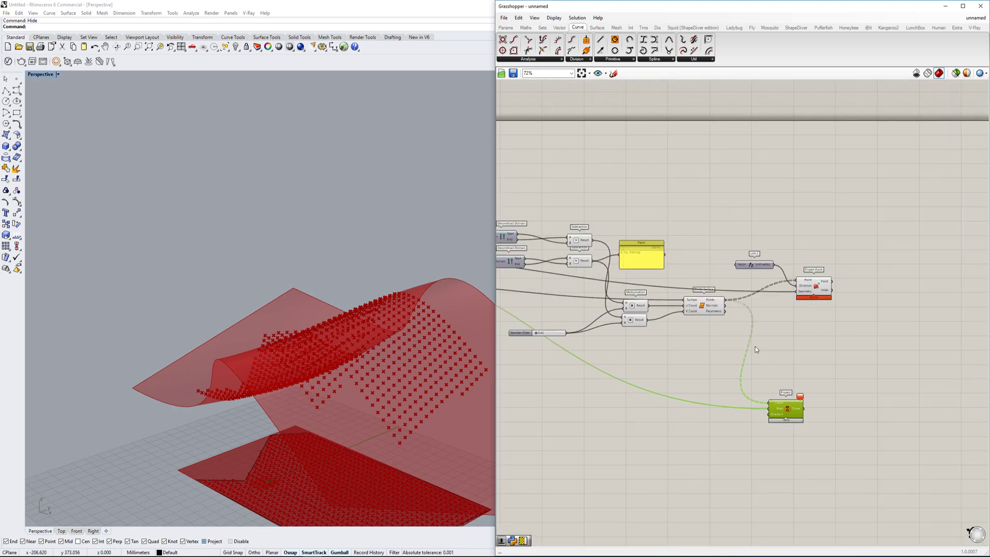
pyautogui.scroll(3, 754, 353)
pyautogui.doubleClick(827, 342)
pyautogui.write('move')
pyautogui.click(822, 332)
# Connect the Divide Surface Points output to the Move component's Geometry input
pyautogui.scroll(-2, 823, 332)
pyautogui.moveTo(823, 332); pyautogui.dragTo(899, 323, button='right')
pyautogui.moveTo(571, 225); pyautogui.dragTo(633, 255, button='right')
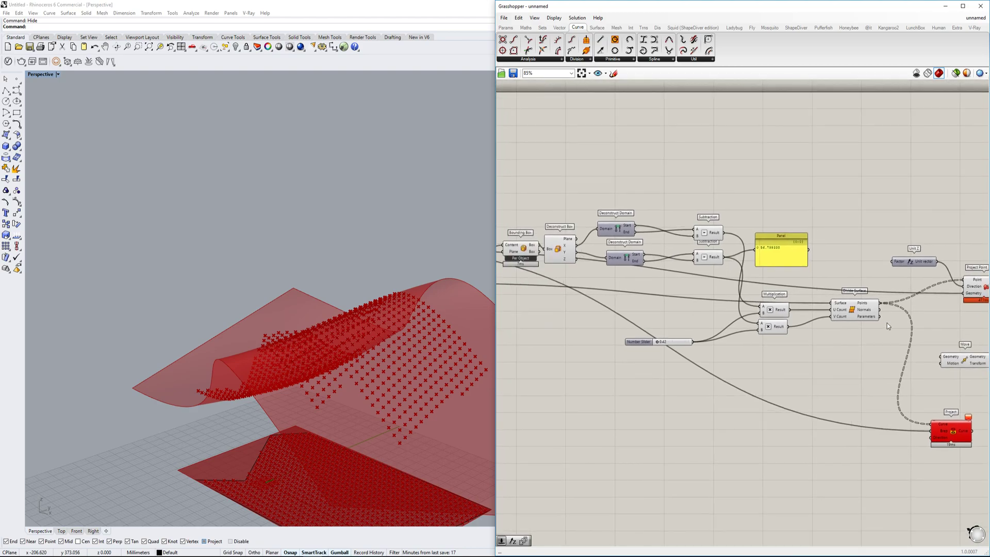
pyautogui.scroll(3, 884, 326)
pyautogui.moveTo(792, 279); pyautogui.dragTo(885, 361)
# Add a second Unit Z component below Divide Surface for the Move component
pyautogui.moveTo(722, 403); pyautogui.dragTo(610, 402, button='right')
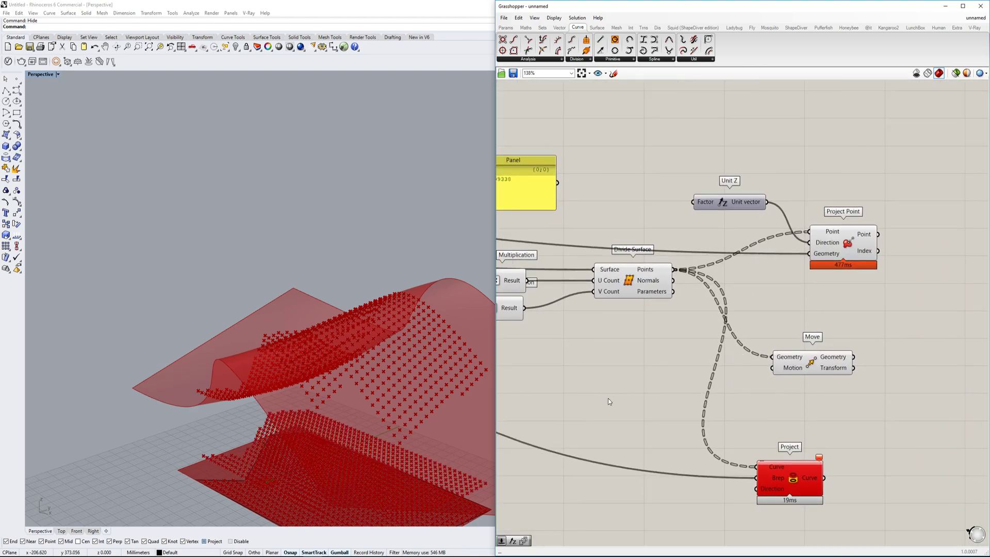
pyautogui.doubleClick(609, 402)
pyautogui.write('z')
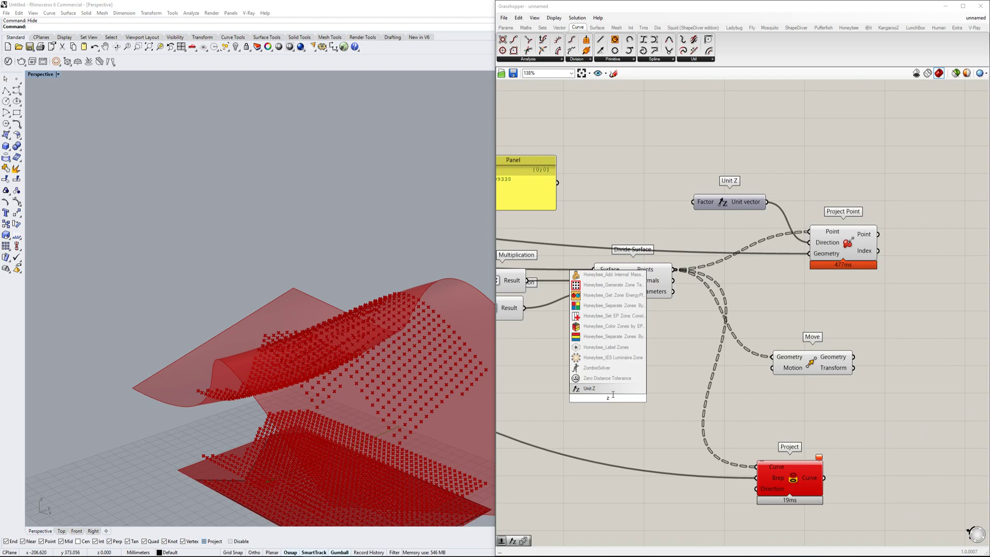
pyautogui.press('Return')
# Add a number slider of 30, connect it to the new Unit Z's Factor, and wire the Unit vector to Move's Motion input
pyautogui.doubleClick(541, 390)
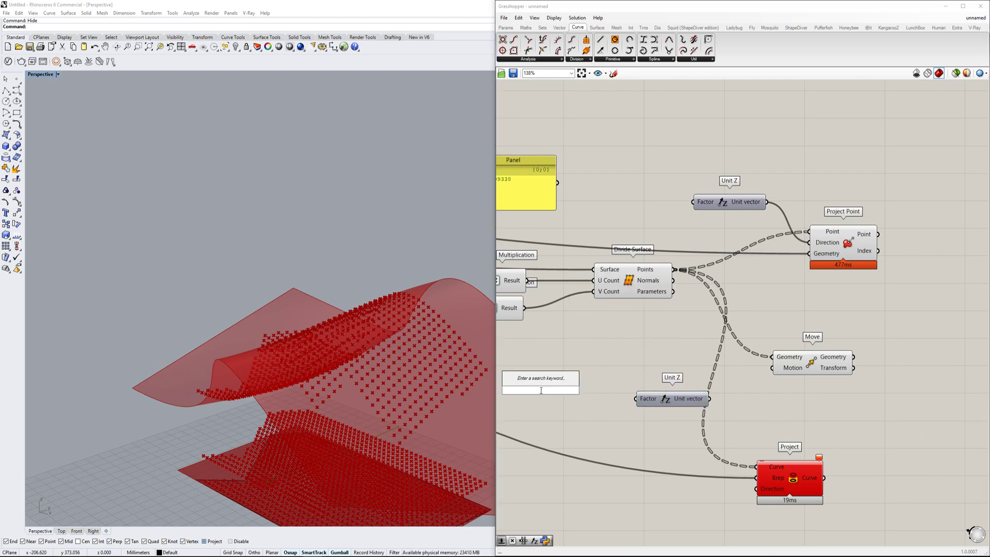
pyautogui.write('30')
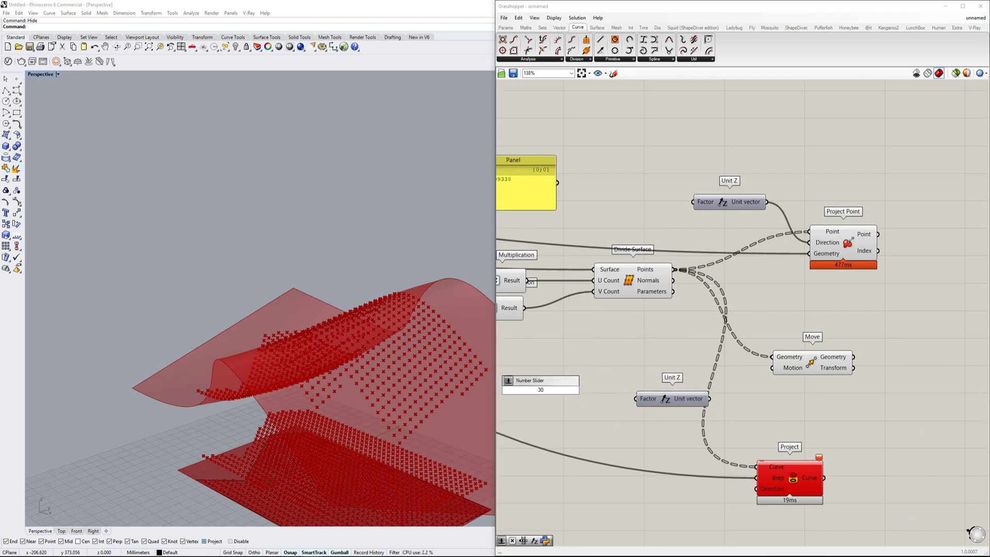
pyautogui.press('Return')
pyautogui.moveTo(637, 398); pyautogui.dragTo(596, 390)
pyautogui.moveTo(711, 400); pyautogui.dragTo(772, 367)
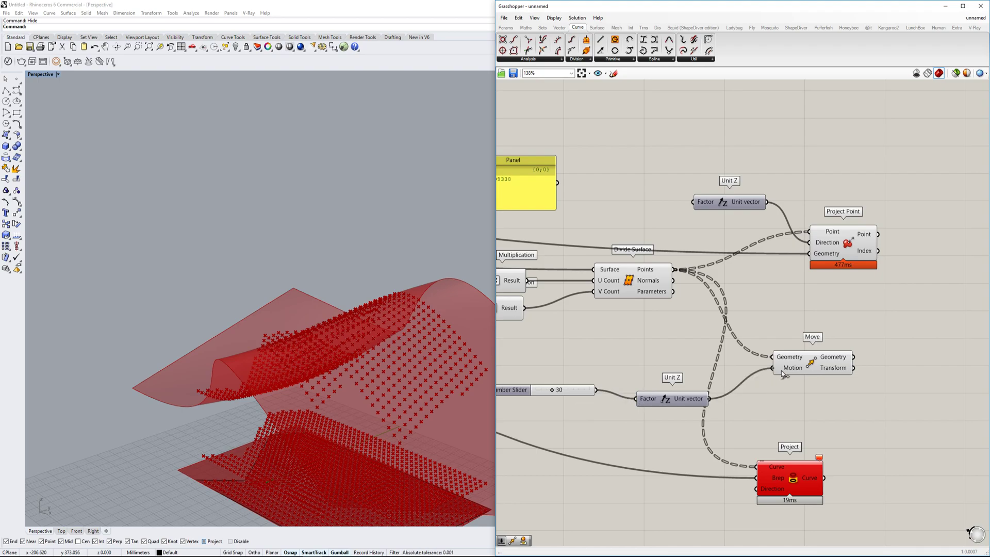
# Set the number slider that drives the Move distance to 92
pyautogui.moveTo(649, 394); pyautogui.dragTo(694, 386, button='right')
pyautogui.moveTo(606, 384); pyautogui.dragTo(643, 383)
pyautogui.moveTo(449, 317); pyautogui.dragTo(407, 299, button='right')
# Turn off the preview of the surfaces and the other components upstream of the Multiplications
pyautogui.scroll(-5, 667, 316)
pyautogui.scroll(4, 707, 308)
pyautogui.scroll(-1, 707, 308)
pyautogui.moveTo(852, 200); pyautogui.dragTo(556, 315)
pyautogui.middleClick(594, 305)
pyautogui.click(613, 287)
# Turn off the preview of the Divide Surface component
pyautogui.moveTo(980, 300); pyautogui.dragTo(743, 259, button='right')
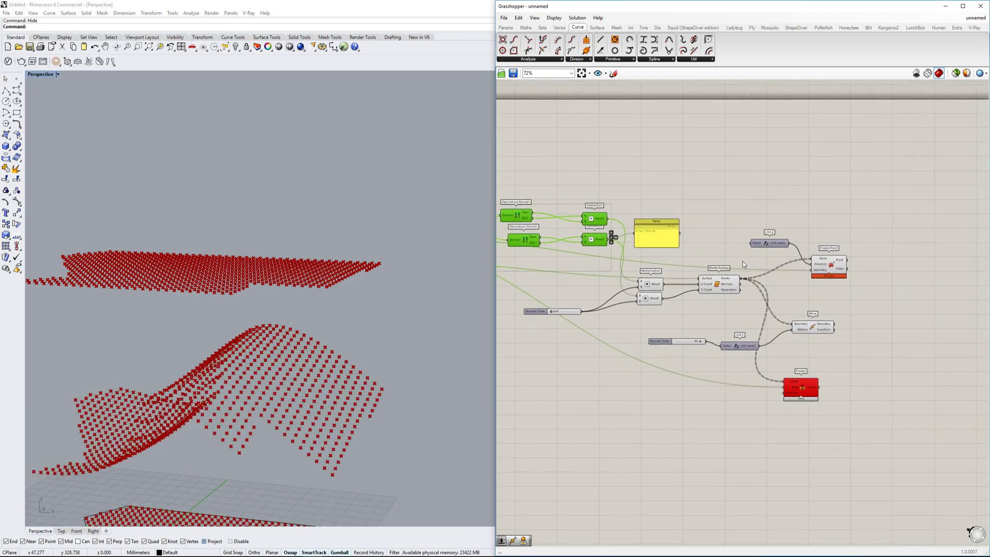
pyautogui.scroll(3, 743, 259)
pyautogui.click(690, 300)
pyautogui.middleClick(692, 303)
pyautogui.click(716, 276)
# Delete the Project component and view both point grids above the room outline
pyautogui.click(839, 499)
pyautogui.press('Delete')
pyautogui.moveTo(337, 321); pyautogui.dragTo(391, 384, button='right')
pyautogui.scroll(5, 356, 381)
pyautogui.scroll(-5, 357, 381)
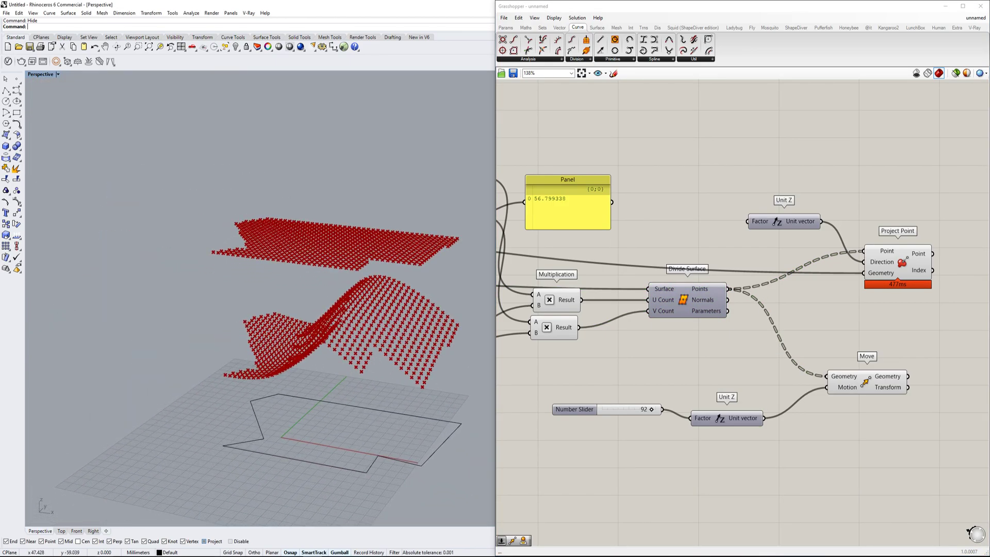
# Switch to the browser to check the wooden blocks in the reference ceiling photo, and return to view the point grids
pyautogui.click(145, 526)
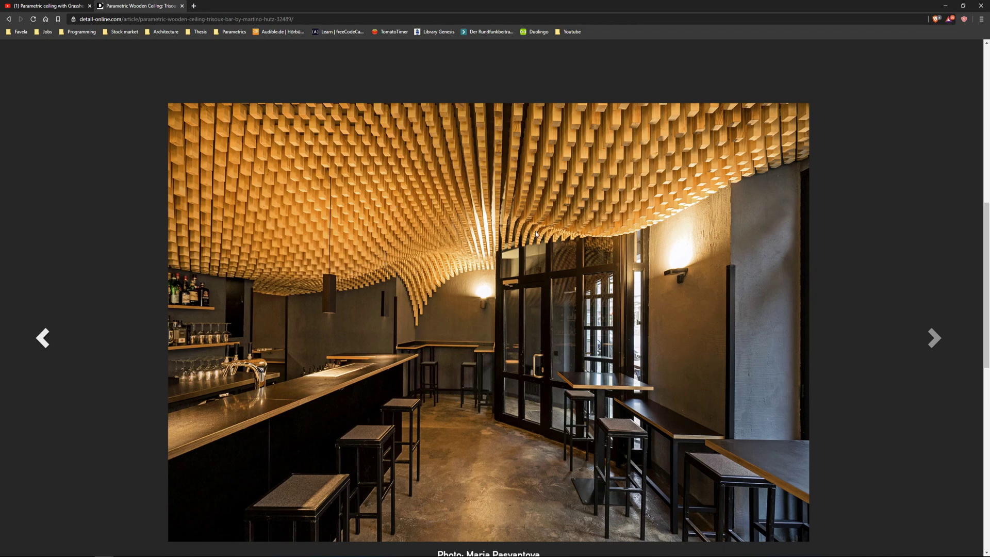
pyautogui.click(945, 7)
pyautogui.moveTo(684, 246); pyautogui.dragTo(595, 260, button='right')
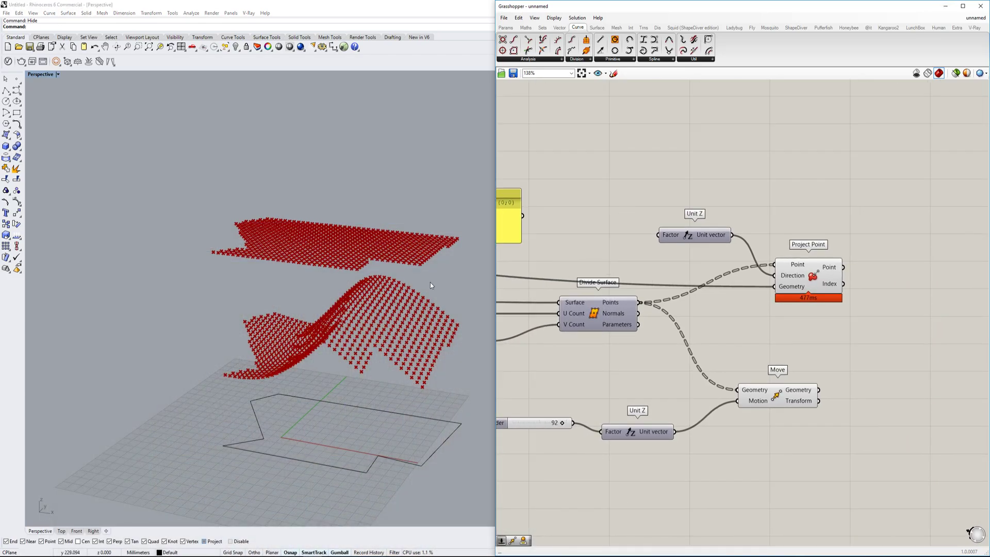
pyautogui.moveTo(472, 283); pyautogui.dragTo(389, 351, button='right')
# Add a Rectangle component beyond the Move component
pyautogui.moveTo(816, 357); pyautogui.dragTo(741, 339, button='right')
pyautogui.scroll(1, 683, 378)
pyautogui.scroll(-1, 722, 372)
pyautogui.doubleClick(744, 412)
pyautogui.write('rec')
pyautogui.press('Return')
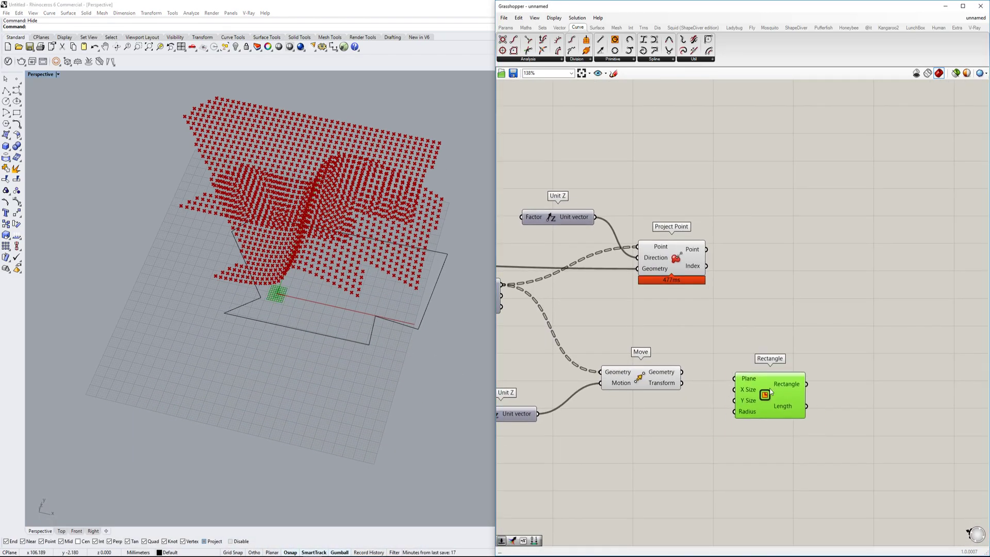
# Move the Rectangle component up so that it sits beside Project Point
pyautogui.scroll(2, 689, 386)
pyautogui.click(682, 207)
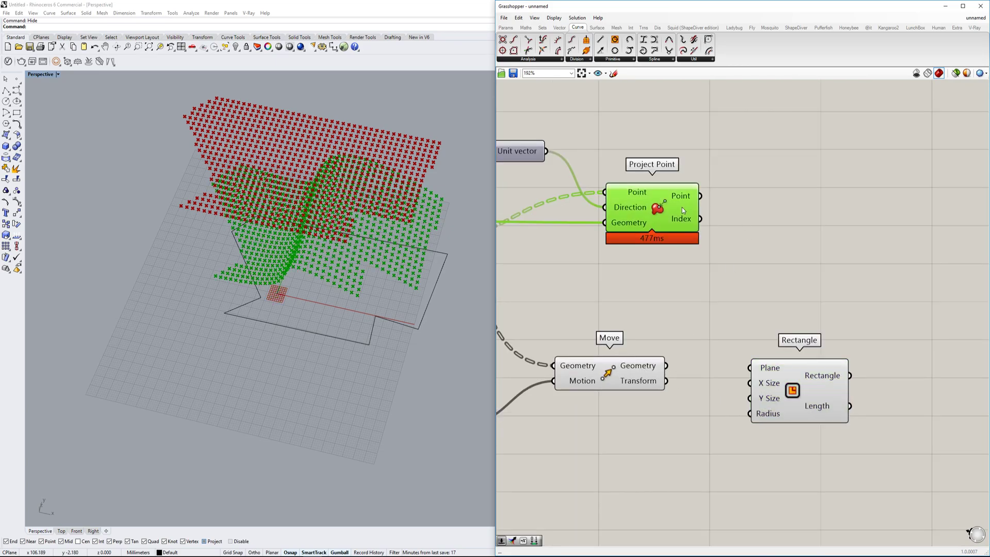
pyautogui.moveTo(722, 249); pyautogui.dragTo(692, 320, button='right')
pyautogui.moveTo(793, 442); pyautogui.dragTo(839, 289)
pyautogui.moveTo(413, 334)
pyautogui.mouseDown(button='right')
pyautogui.moveTo(417, 293)
pyautogui.moveTo(413, 330)
pyautogui.mouseUp(button='right')
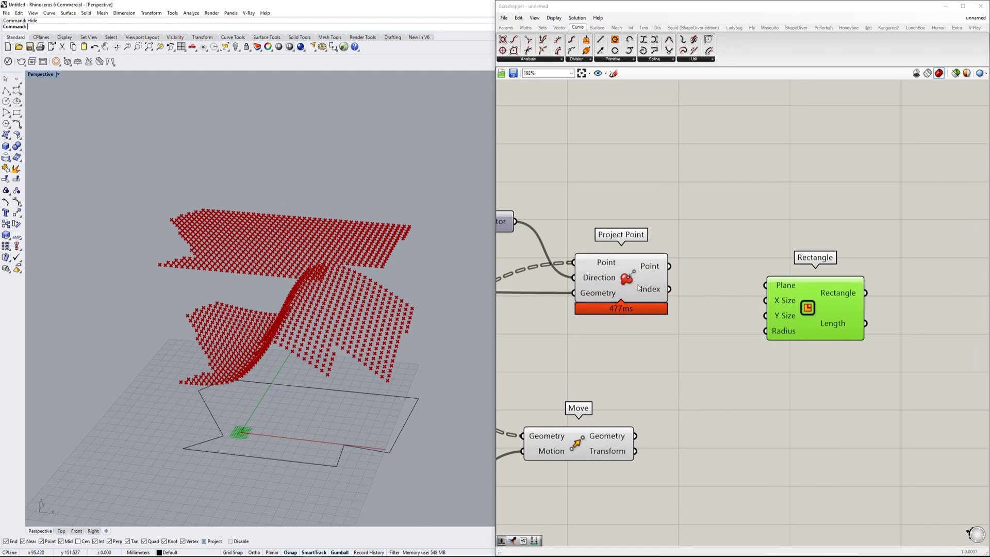
# Connect Project Point's Point output to the Rectangle component's Plane input
pyautogui.moveTo(669, 266); pyautogui.dragTo(839, 318)
pyautogui.moveTo(839, 318); pyautogui.dragTo(794, 269, button='right')
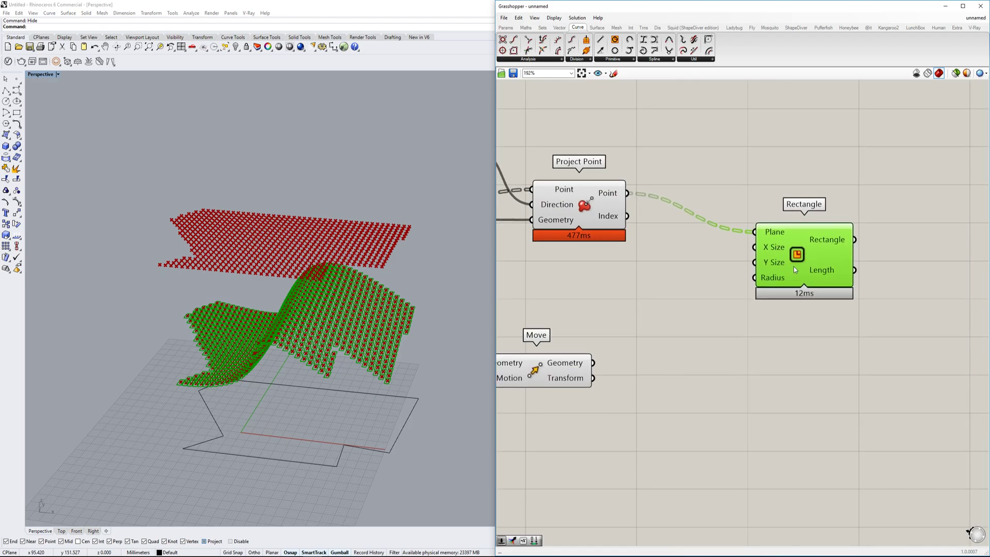
pyautogui.doubleClick(762, 362)
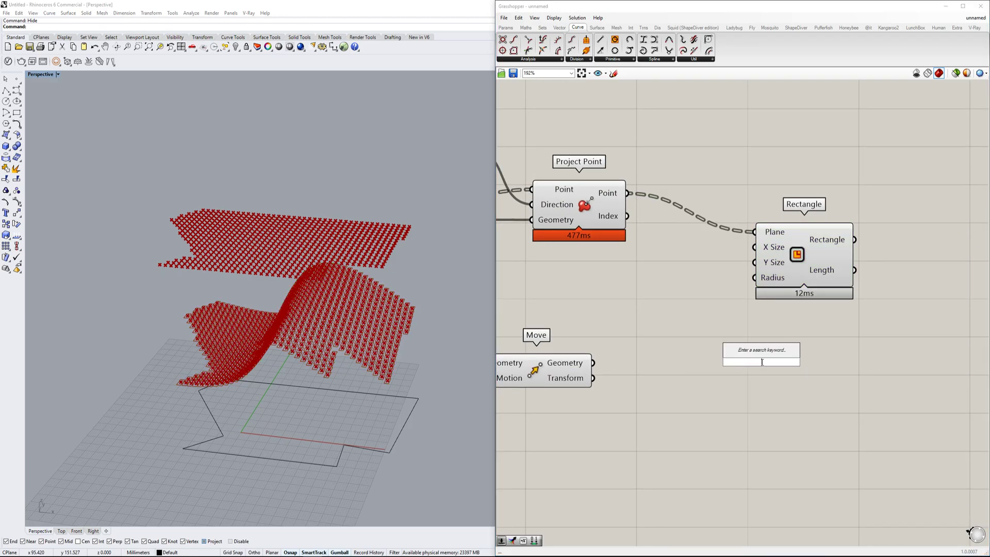
pyautogui.press('Escape')
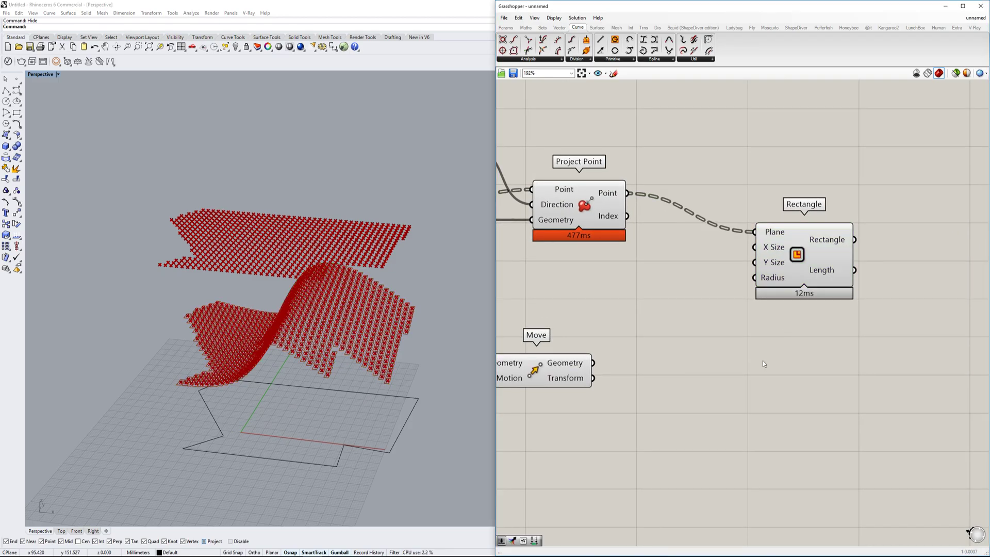
# Add a Construct Domain component below the wire between Project Point and Rectangle, moving Rectangle farther away to make room
pyautogui.click(527, 27)
pyautogui.click(514, 59)
pyautogui.click(529, 74)
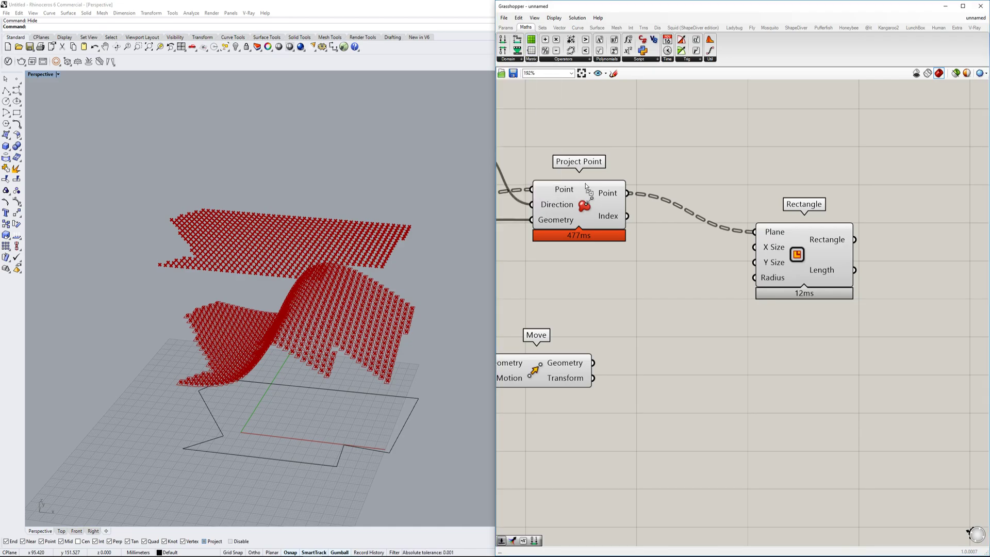
pyautogui.click(646, 320)
pyautogui.moveTo(796, 262); pyautogui.dragTo(917, 255)
pyautogui.moveTo(662, 329); pyautogui.dragTo(778, 323)
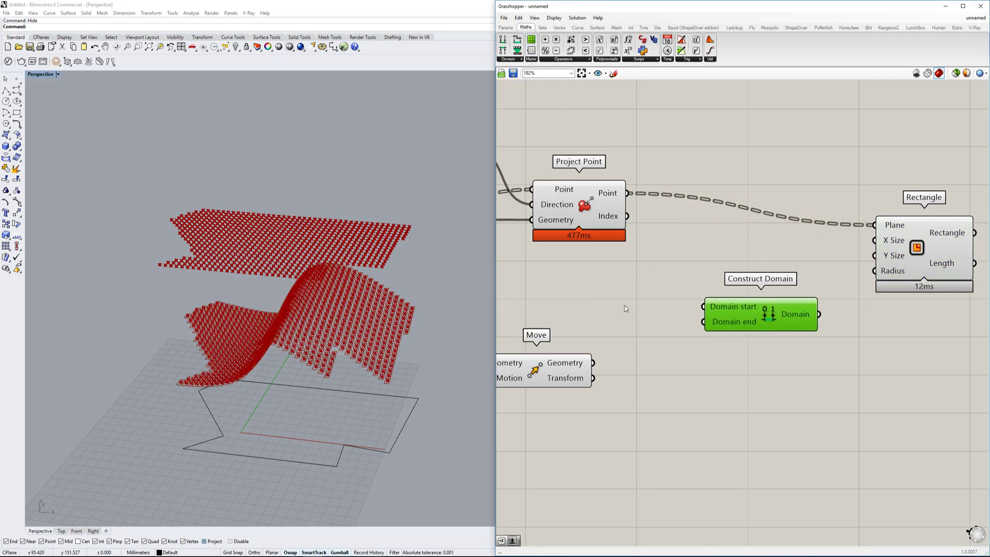
# Add a number slider set to 1.00 and a Negative component, and feed the slider into Negative's Value input
pyautogui.doubleClick(587, 302)
pyautogui.write('1.00')
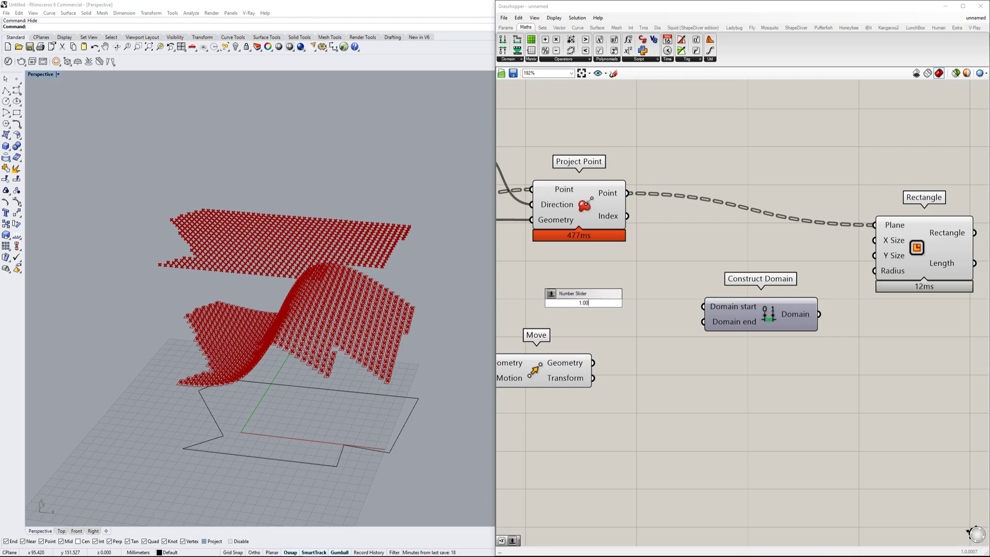
pyautogui.press('Return')
pyautogui.scroll(-1, 589, 310)
pyautogui.doubleClick(638, 344)
pyautogui.write('ne')
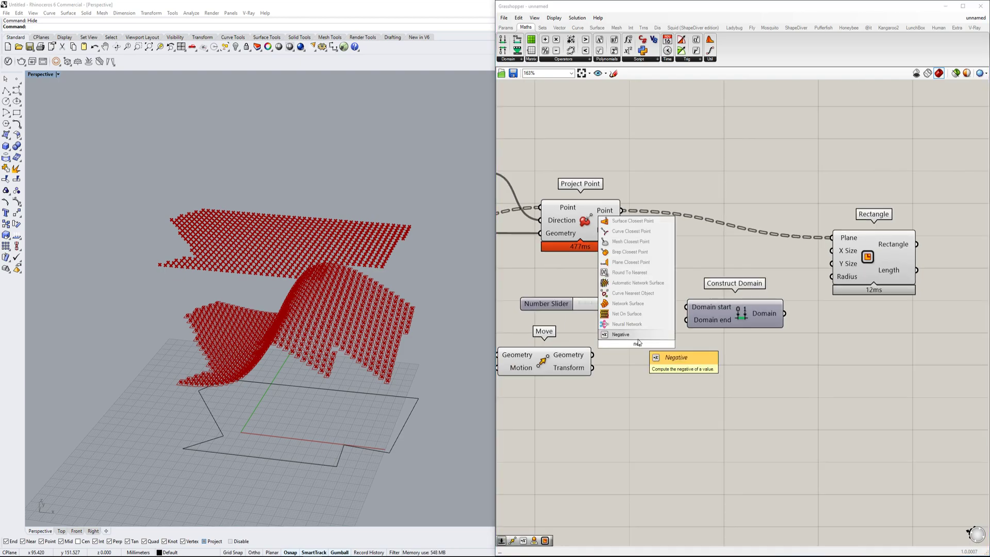
pyautogui.press('Return')
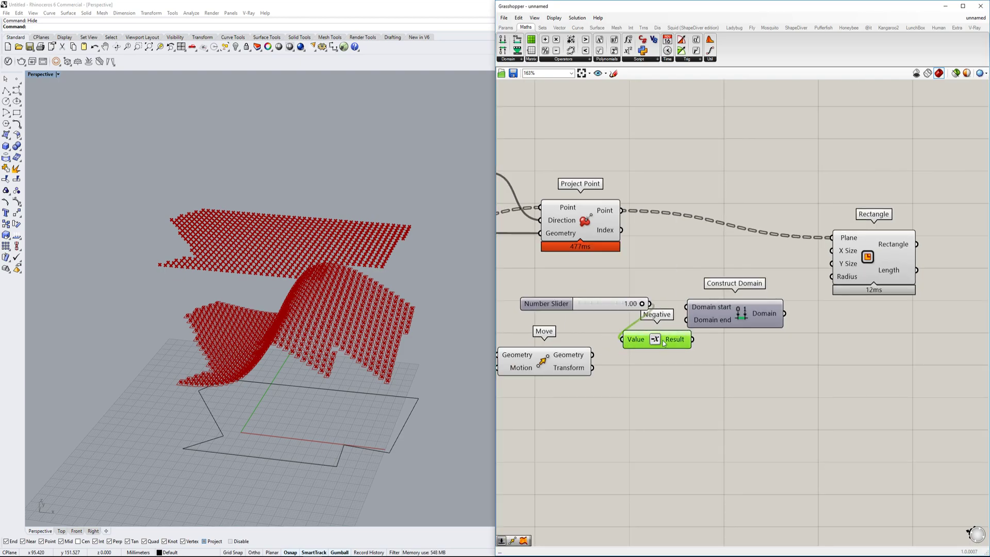
pyautogui.scroll(5, 856, 274)
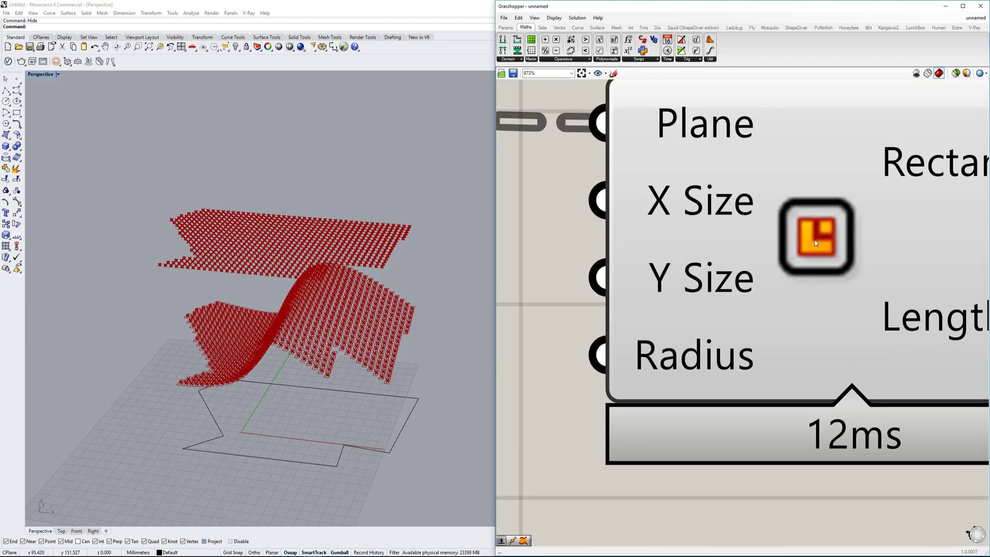
pyautogui.scroll(-5, 817, 240)
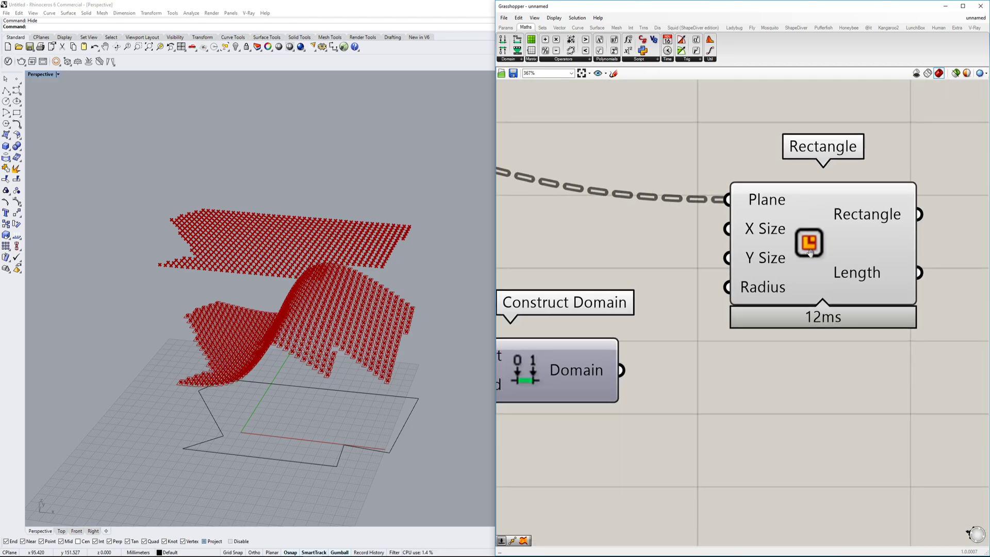
pyautogui.moveTo(824, 223); pyautogui.dragTo(799, 217, button='right')
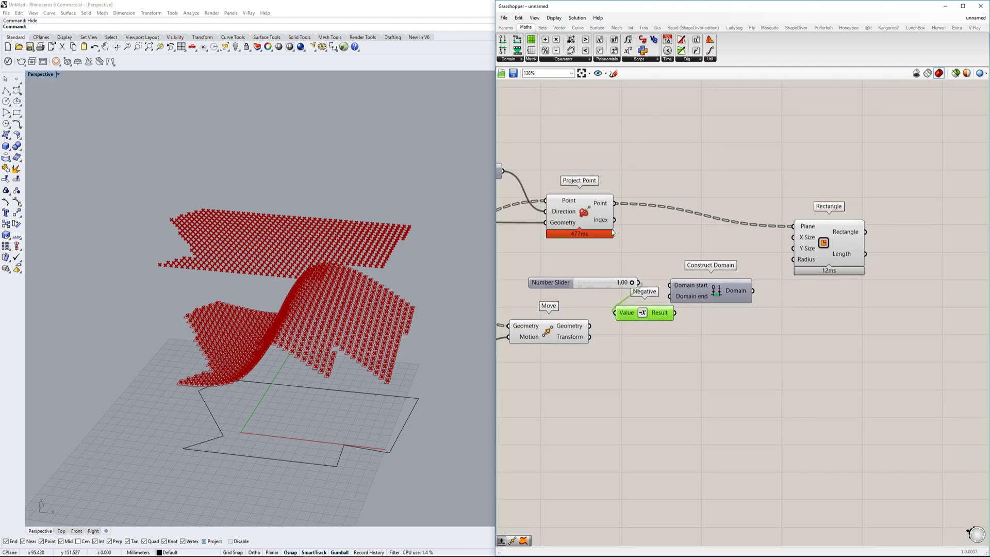
# Sketch a black X below the components and a red square around it as a canvas annotation
pyautogui.click(616, 75)
pyautogui.scroll(-2, 739, 417)
pyautogui.moveTo(739, 417); pyautogui.dragTo(747, 319, button='right')
pyautogui.scroll(3, 747, 315)
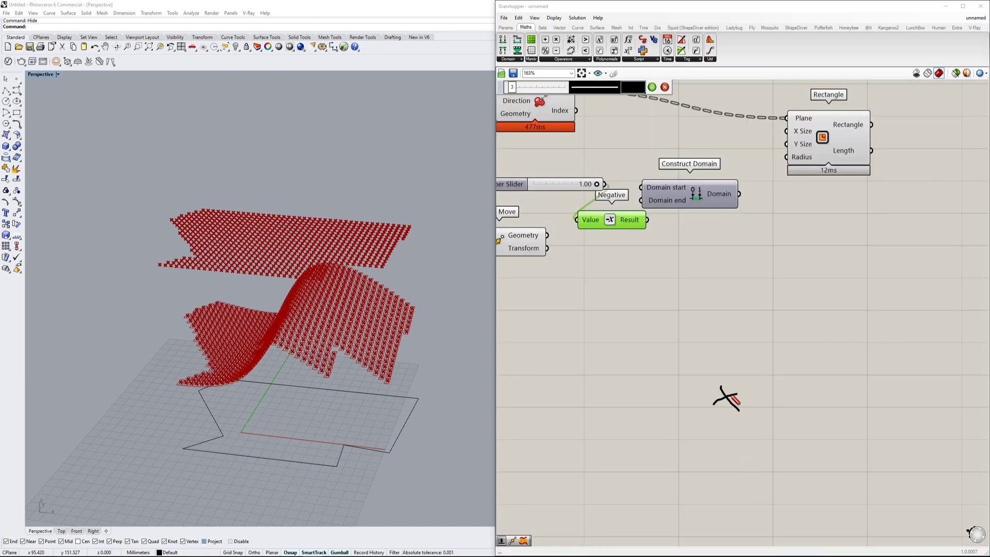
pyautogui.click(645, 91)
pyautogui.click(668, 121)
pyautogui.moveTo(645, 272)
pyautogui.mouseDown()
pyautogui.moveTo(773, 272)
pyautogui.moveTo(891, 294)
pyautogui.moveTo(896, 539)
pyautogui.moveTo(651, 522)
pyautogui.moveTo(599, 325)
pyautogui.mouseUp()
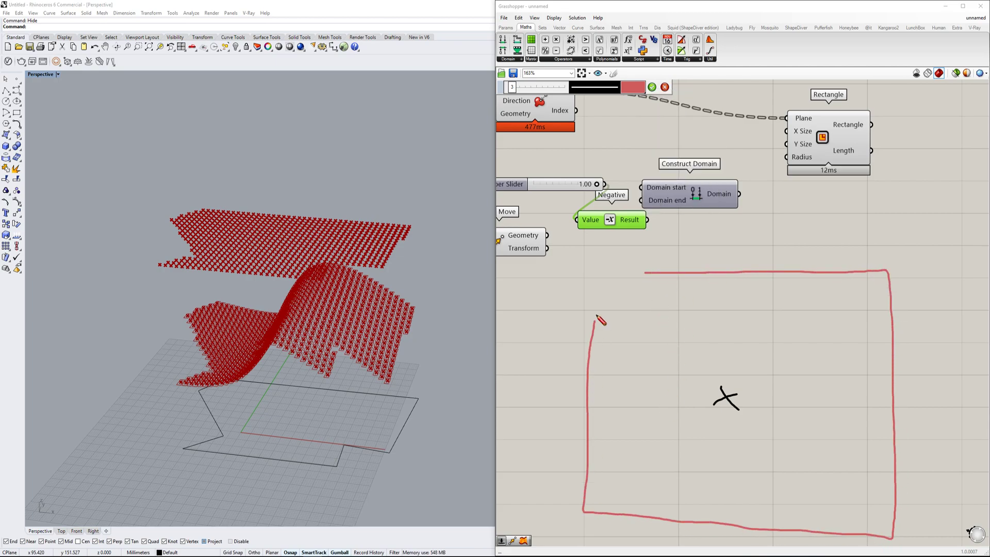
pyautogui.click(652, 87)
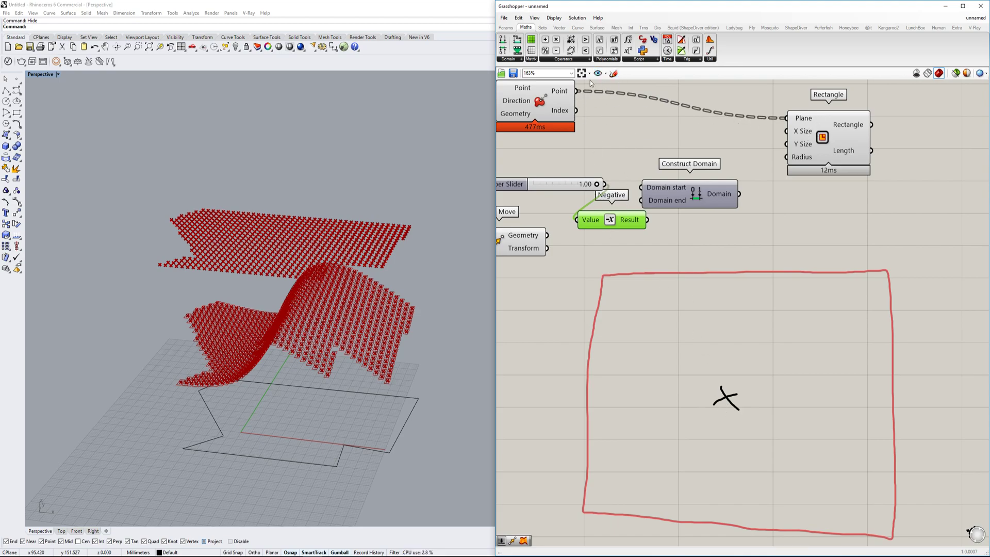
# Sketch a teal horizontal centre line across the red square, marking its ends with -1 and +1
pyautogui.click(619, 74)
pyautogui.click(643, 90)
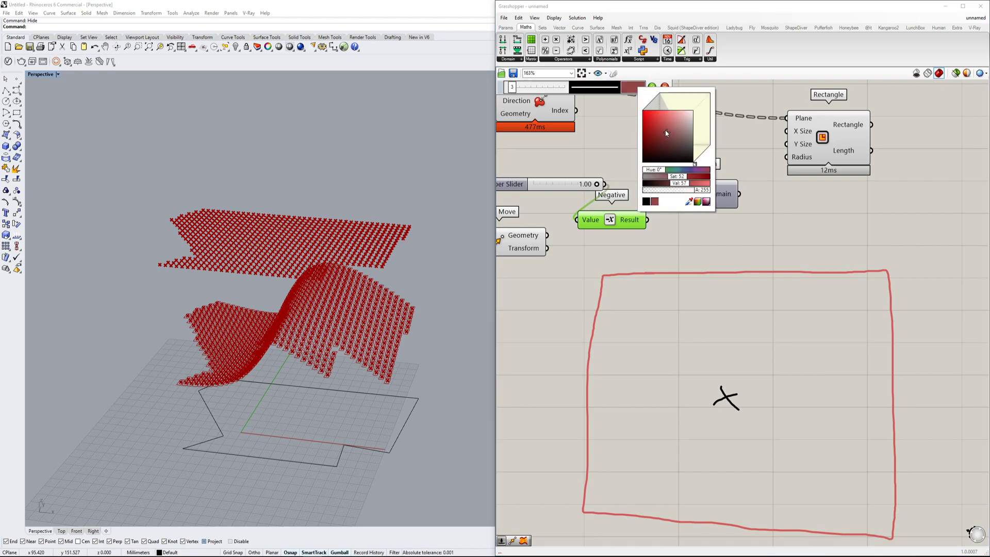
pyautogui.moveTo(698, 168); pyautogui.dragTo(703, 156)
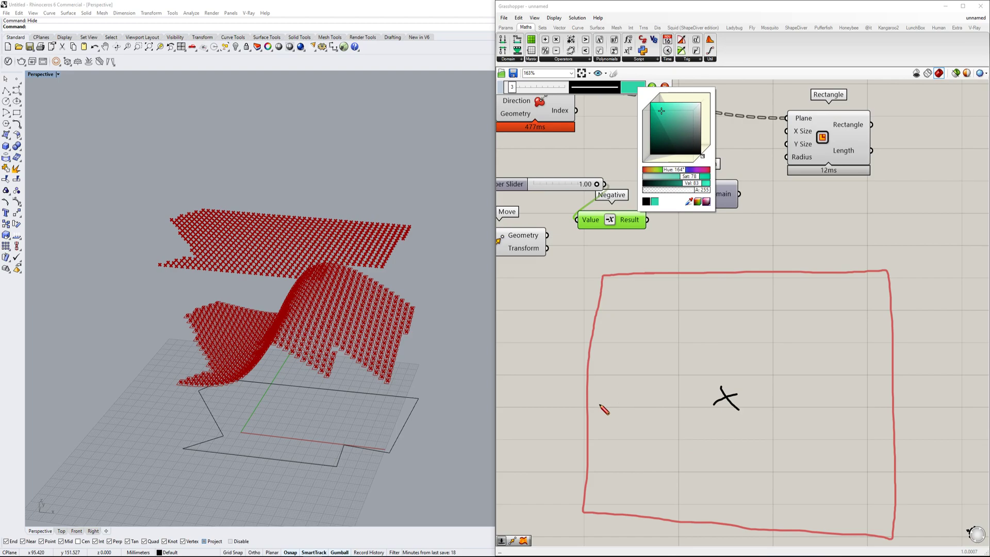
pyautogui.moveTo(572, 407); pyautogui.dragTo(581, 402)
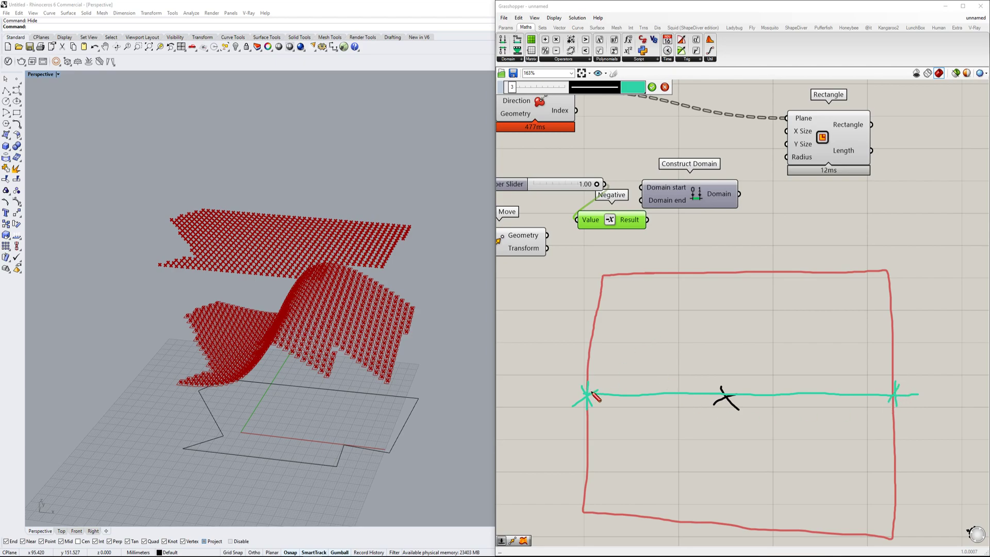
pyautogui.moveTo(567, 419); pyautogui.dragTo(580, 424)
pyautogui.moveTo(900, 421); pyautogui.dragTo(916, 420)
pyautogui.moveTo(912, 413); pyautogui.dragTo(912, 426)
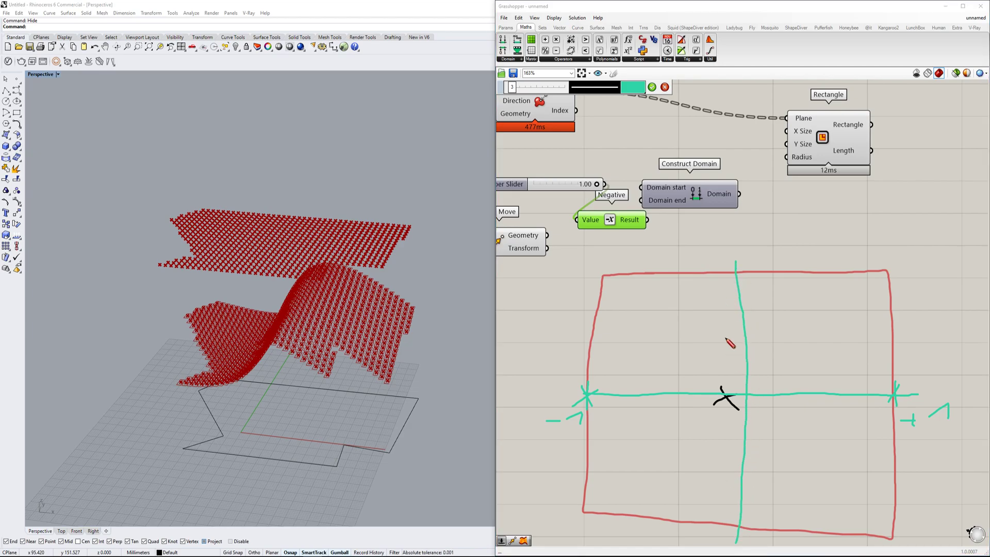
# Mark both ends of the teal vertical centre line with crosses and -1 labels, and finish the sketch annotation
pyautogui.moveTo(752, 267); pyautogui.dragTo(725, 282)
pyautogui.scroll(2, 739, 382)
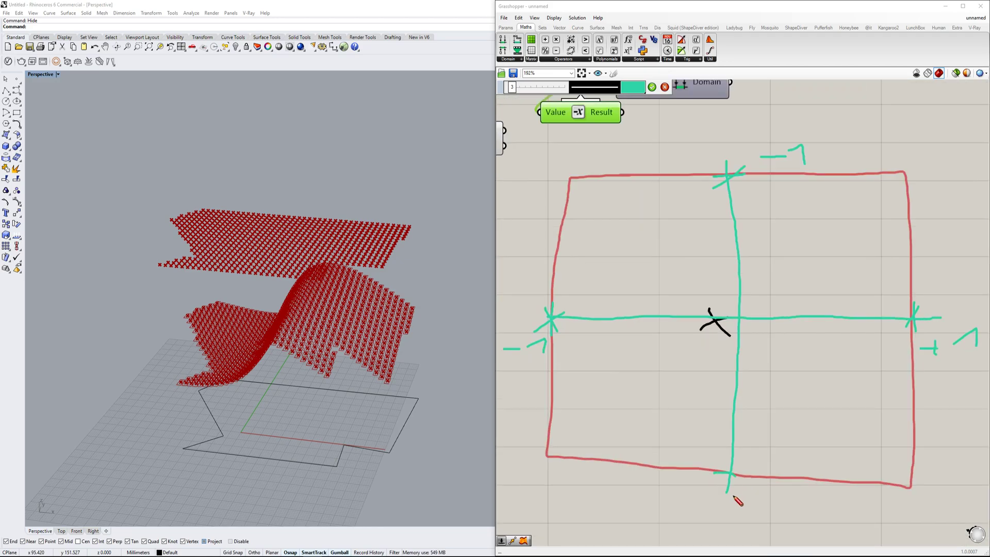
pyautogui.scroll(-3, 771, 495)
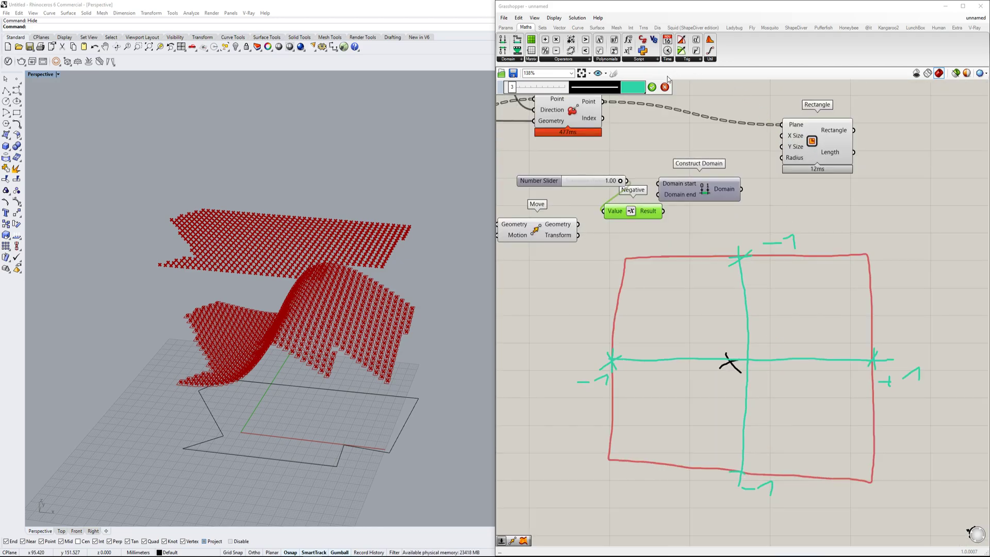
pyautogui.click(652, 87)
# Move Construct Domain aside, connecting the number slider to Domain start and Negative's Result to Domain end
pyautogui.moveTo(719, 170); pyautogui.dragTo(719, 228, button='right')
pyautogui.scroll(3, 719, 228)
pyautogui.moveTo(702, 251); pyautogui.dragTo(757, 255)
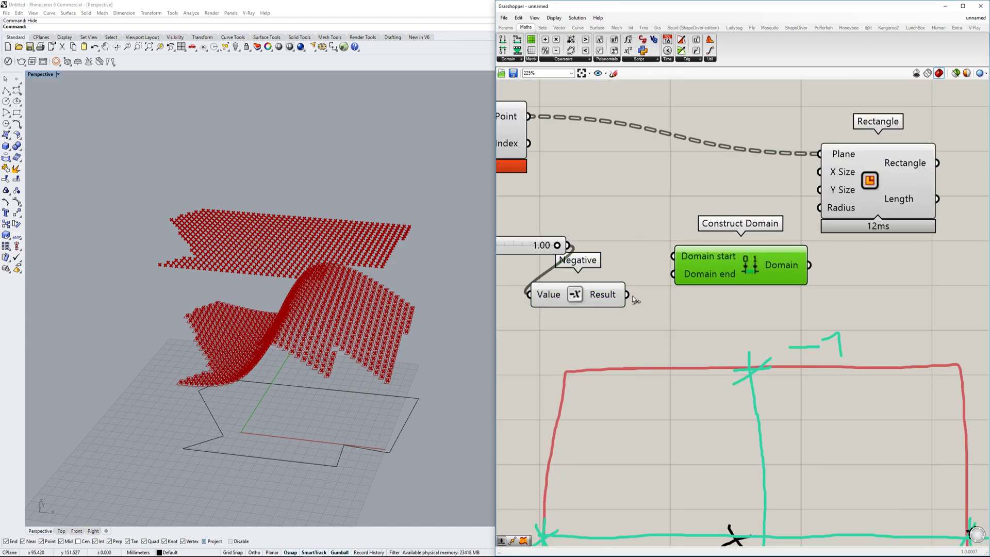
pyautogui.moveTo(666, 258); pyautogui.dragTo(568, 245)
pyautogui.scroll(-5, 576, 296)
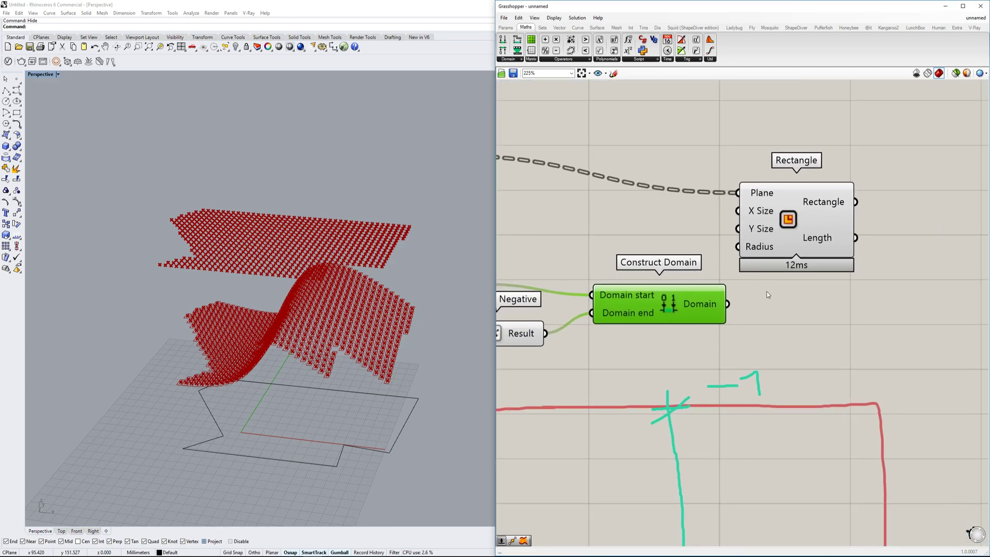
# Connect the constructed domain to Rectangle's X Size and Y Size inputs, and move Rectangle slightly away
pyautogui.scroll(5, 711, 273)
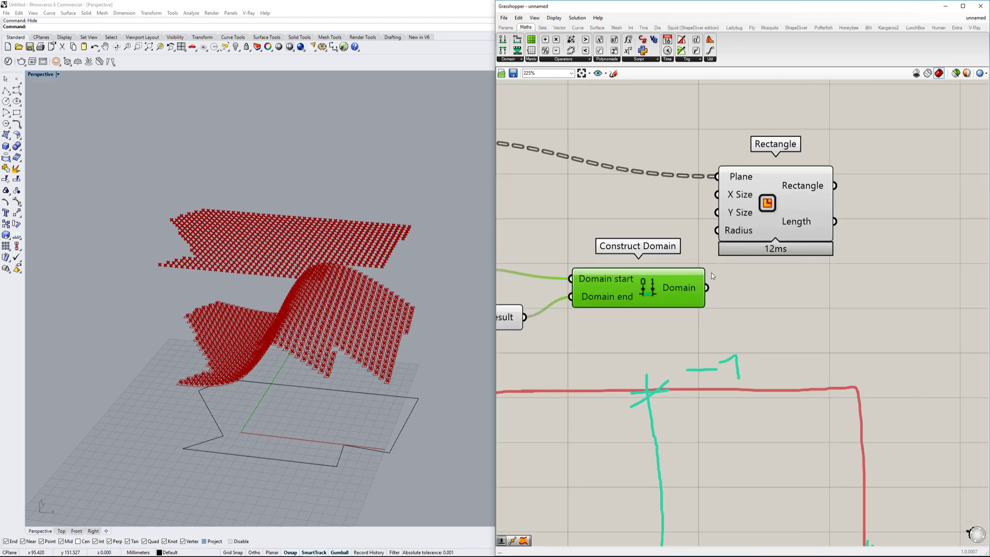
pyautogui.moveTo(714, 214); pyautogui.dragTo(705, 287)
pyautogui.moveTo(767, 202); pyautogui.dragTo(813, 210)
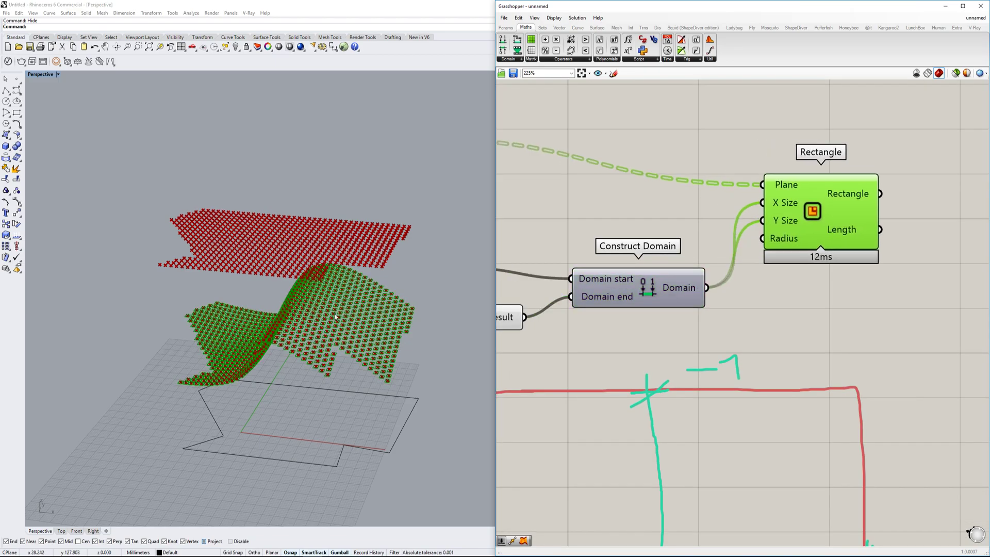
# Examine from several angles how the rectangles sit around the projected points on the wavy surface
pyautogui.scroll(8, 319, 330)
pyautogui.moveTo(363, 351); pyautogui.dragTo(313, 296, button='right')
pyautogui.scroll(-8, 370, 372)
pyautogui.scroll(9, 342, 351)
pyautogui.scroll(-2, 368, 349)
pyautogui.scroll(-3, 693, 309)
pyautogui.scroll(-3, 311, 294)
pyautogui.scroll(6, 341, 333)
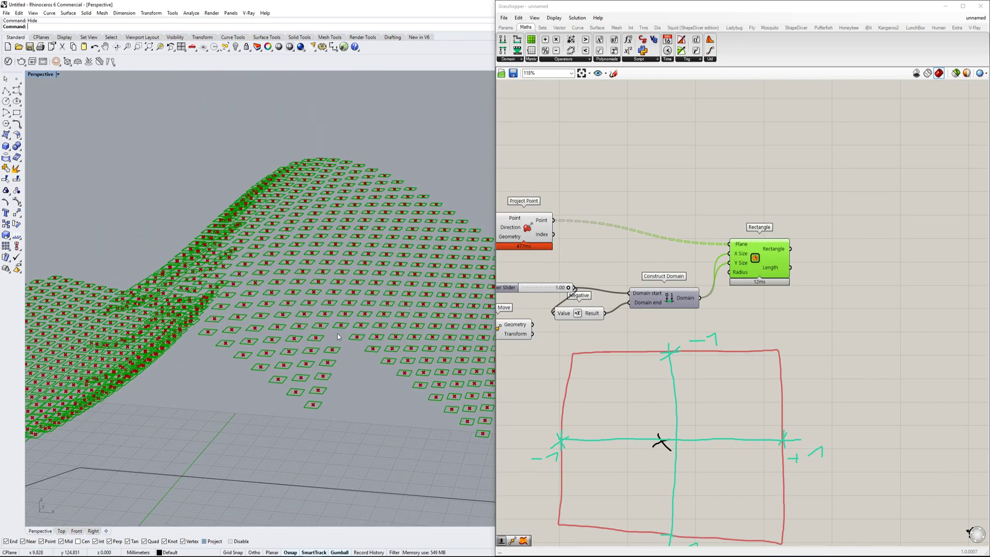
pyautogui.scroll(-6, 341, 335)
pyautogui.moveTo(341, 349); pyautogui.dragTo(327, 332, button='right')
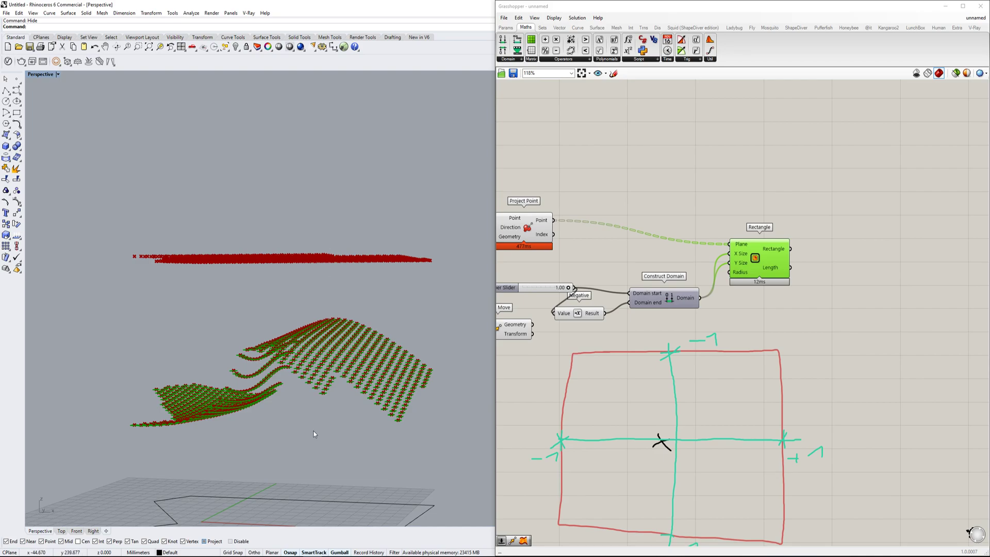
pyautogui.scroll(7, 331, 351)
pyautogui.scroll(-8, 304, 427)
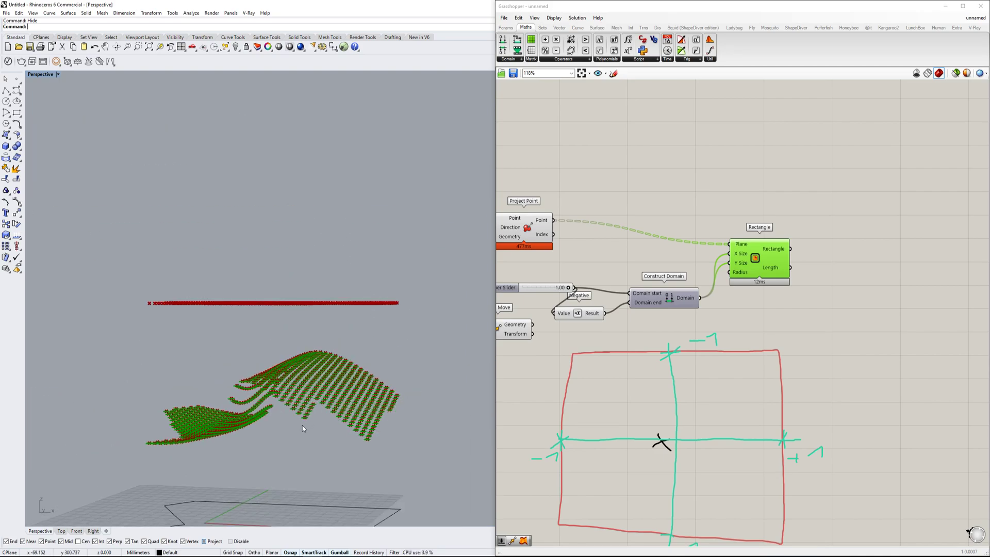
pyautogui.moveTo(302, 427); pyautogui.dragTo(302, 433, button='right')
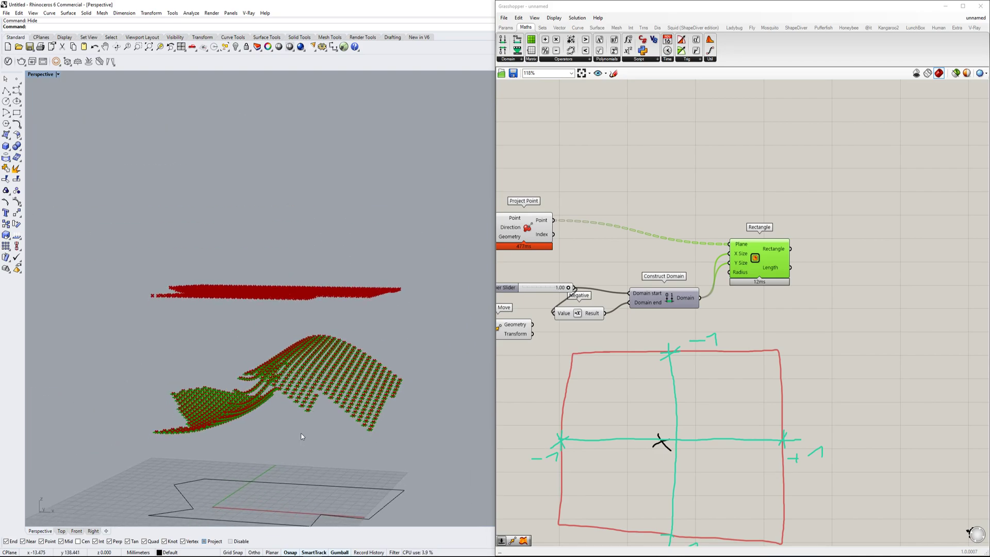
pyautogui.scroll(3, 300, 318)
pyautogui.scroll(2, 743, 299)
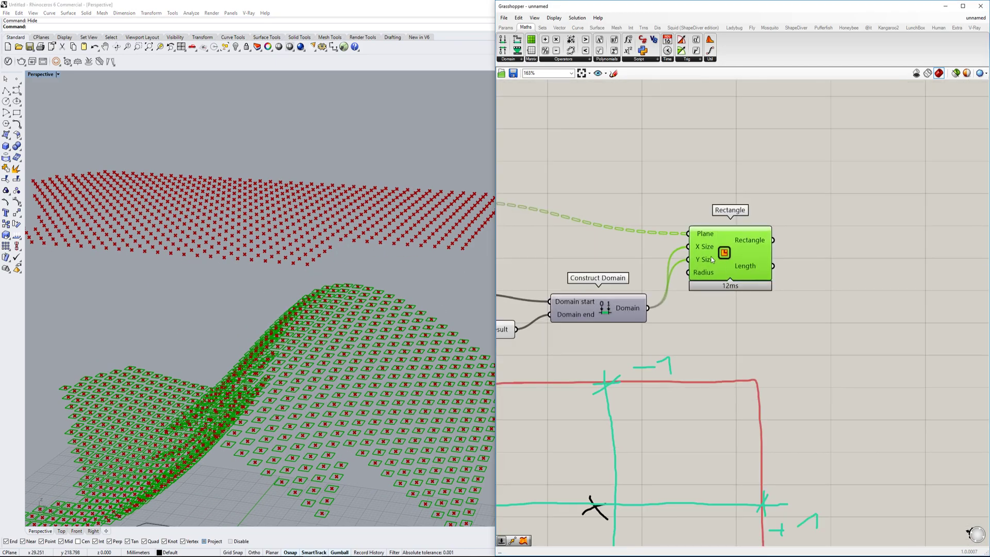
# Add a Box Rectangle component beyond the Rectangle component
pyautogui.scroll(-4, 726, 295)
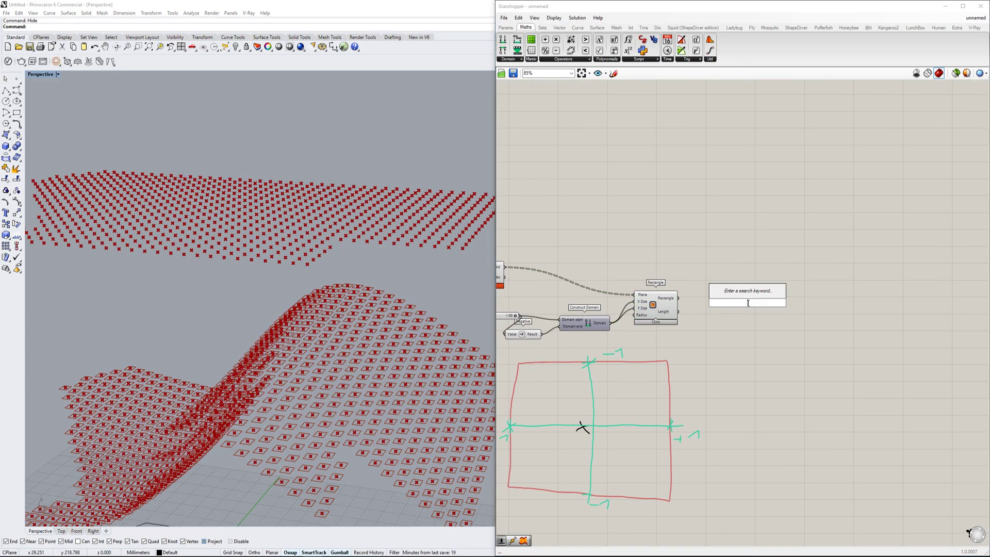
pyautogui.doubleClick(748, 303)
pyautogui.write('r')
pyautogui.press('BackSpace')
pyautogui.write('box rec')
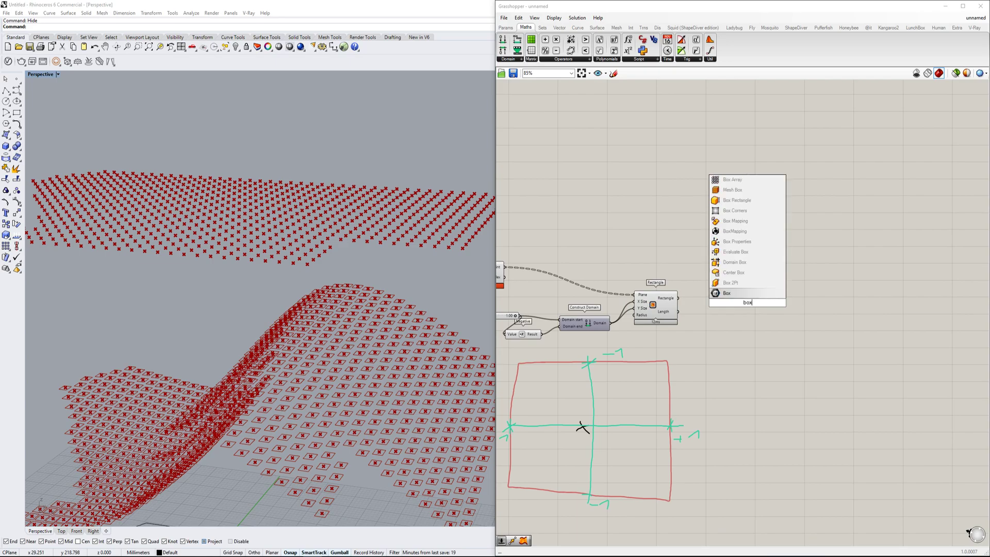
pyautogui.press('Up')
pyautogui.press('Return')
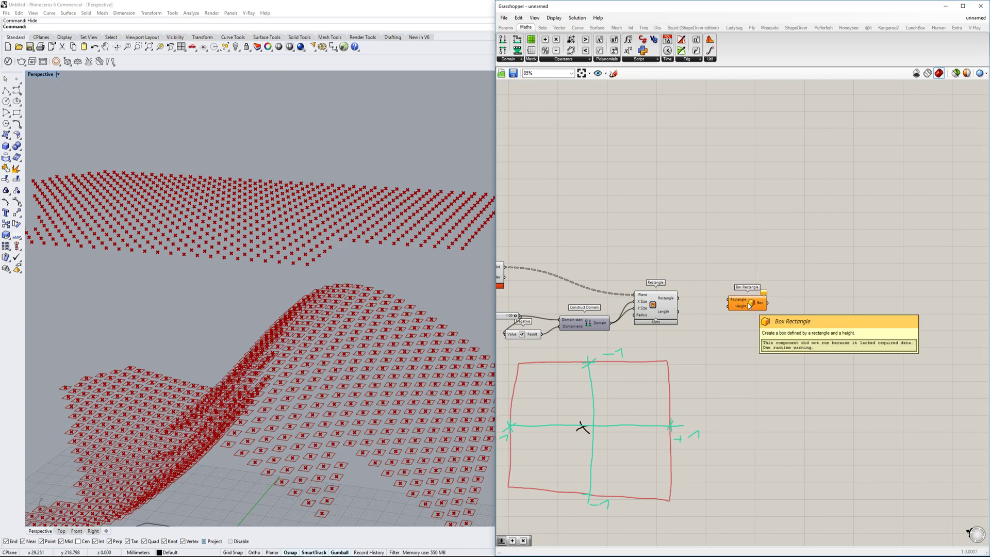
# Add a Distance component near Project Point and view the gap between the flat and projected point grids
pyautogui.scroll(3, 748, 303)
pyautogui.scroll(-4, 748, 303)
pyautogui.moveTo(748, 303); pyautogui.dragTo(767, 286, button='right')
pyautogui.scroll(2, 715, 259)
pyautogui.moveTo(715, 259); pyautogui.dragTo(794, 262, button='right')
pyautogui.scroll(-4, 799, 263)
pyautogui.moveTo(735, 274); pyautogui.dragTo(751, 292, button='right')
pyautogui.scroll(3, 751, 293)
pyautogui.scroll(-2, 751, 293)
pyautogui.scroll(3, 800, 287)
pyautogui.doubleClick(764, 253)
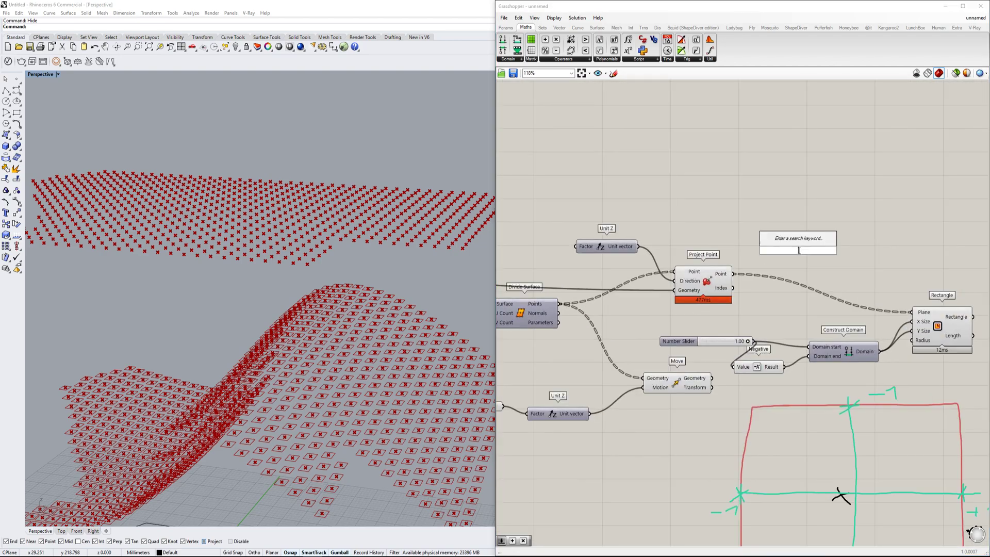
pyautogui.write('dist')
pyautogui.press('Return')
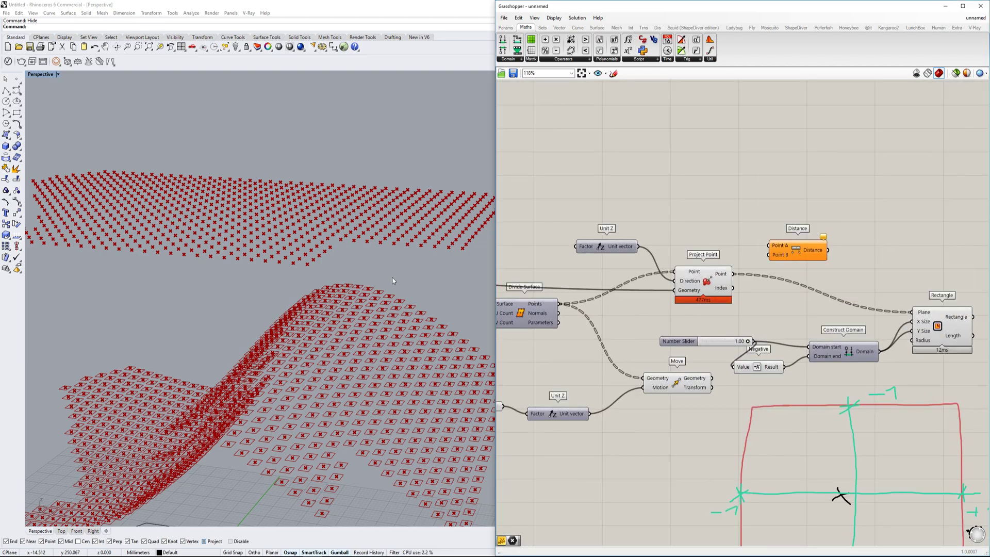
pyautogui.keyDown('shift'); pyautogui.moveTo(268, 267); pyautogui.dragTo(241, 240, button='right'); pyautogui.keyUp('shift')
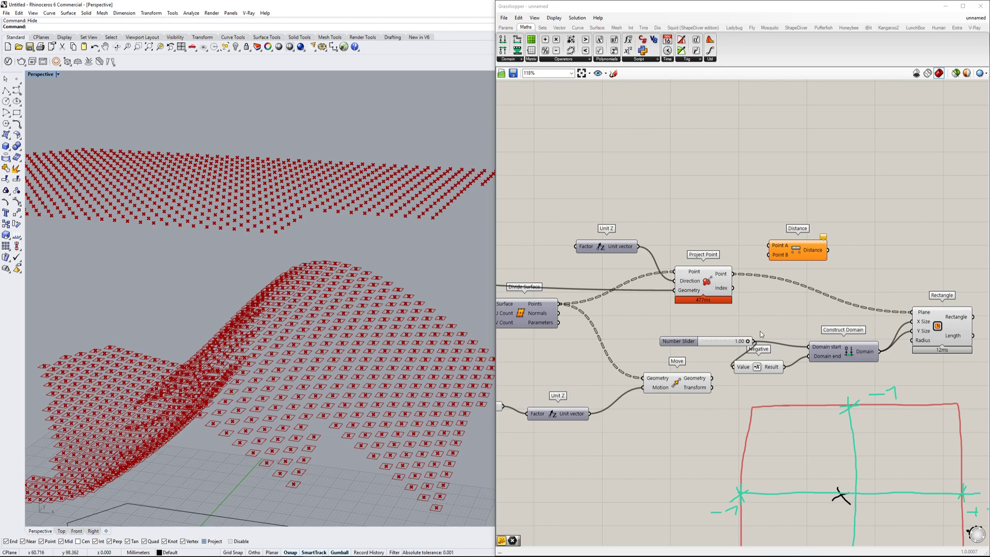
# Connect the projected points and Move's Geometry output to Distance's Point A and Point B inputs
pyautogui.click(725, 279)
pyautogui.moveTo(776, 256); pyautogui.dragTo(713, 378)
pyautogui.moveTo(699, 373); pyautogui.dragTo(612, 381, button='right')
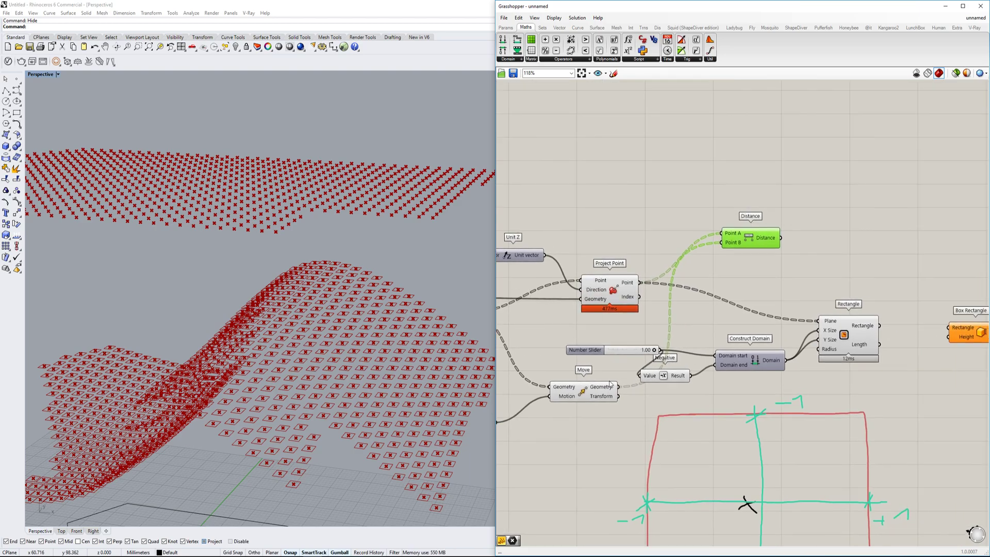
# Add a Panel to Distance's output, enlarge it, and browse the distance values
pyautogui.scroll(2, 773, 294)
pyautogui.doubleClick(849, 244)
pyautogui.write('panel')
pyautogui.press('Return')
pyautogui.moveTo(795, 215); pyautogui.dragTo(798, 244)
pyautogui.moveTo(835, 246); pyautogui.dragTo(750, 269, button='right')
pyautogui.moveTo(750, 269); pyautogui.dragTo(802, 215)
pyautogui.scroll(-3, 802, 215)
pyautogui.moveTo(844, 225); pyautogui.dragTo(804, 231, button='right')
pyautogui.scroll(2, 804, 231)
pyautogui.moveTo(802, 231); pyautogui.dragTo(888, 310)
pyautogui.moveTo(607, 238); pyautogui.dragTo(678, 225, button='right')
pyautogui.moveTo(896, 167); pyautogui.dragTo(905, 144)
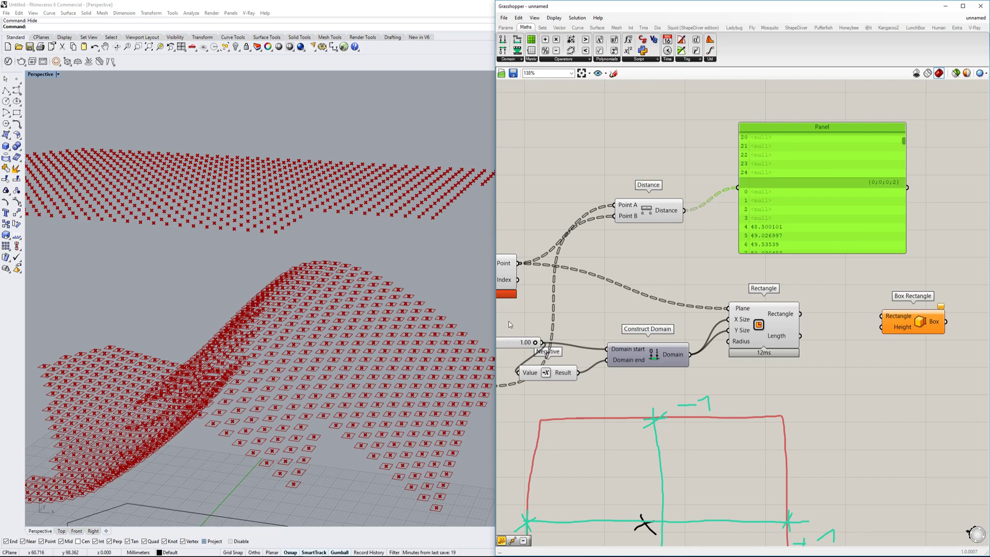
# Delete the panel showing the distance values
pyautogui.scroll(-5, 268, 330)
pyautogui.moveTo(269, 356); pyautogui.dragTo(308, 386, button='right')
pyautogui.scroll(2, 308, 386)
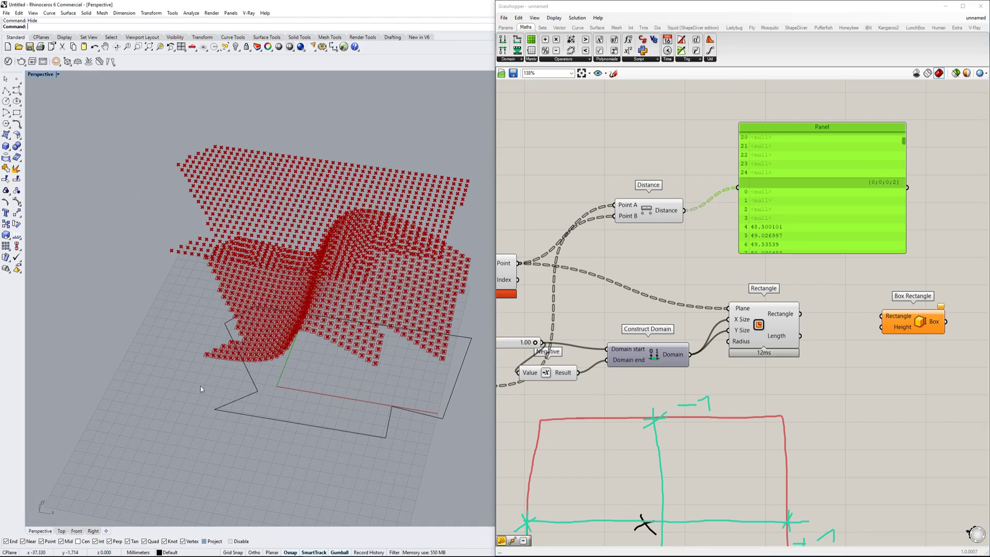
pyautogui.moveTo(931, 289); pyautogui.dragTo(860, 315, button='right')
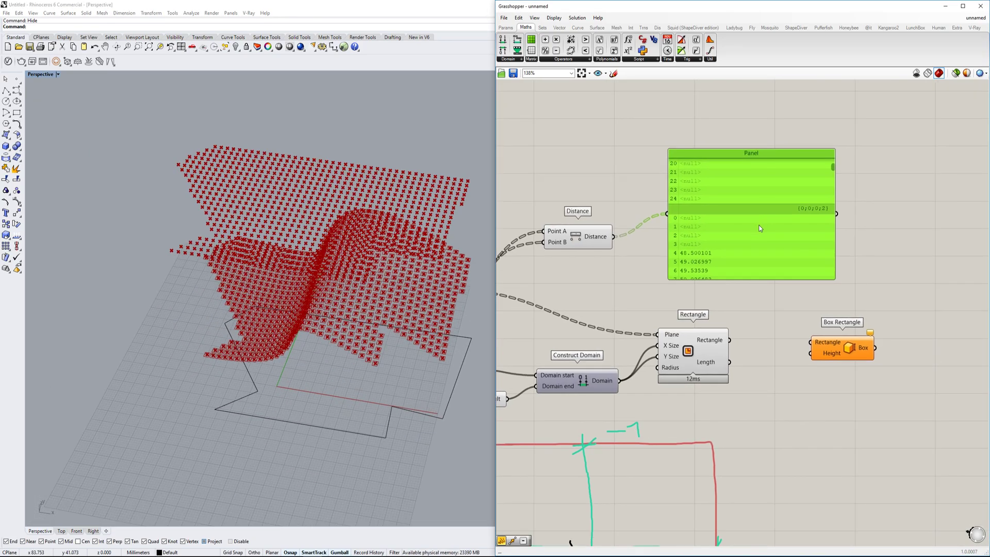
pyautogui.press('Delete')
# Move Box Rectangle up slightly, and connect Rectangle and Distance to its Rectangle and Height inputs
pyautogui.moveTo(856, 343); pyautogui.dragTo(847, 307)
pyautogui.moveTo(764, 331); pyautogui.dragTo(793, 336, button='right')
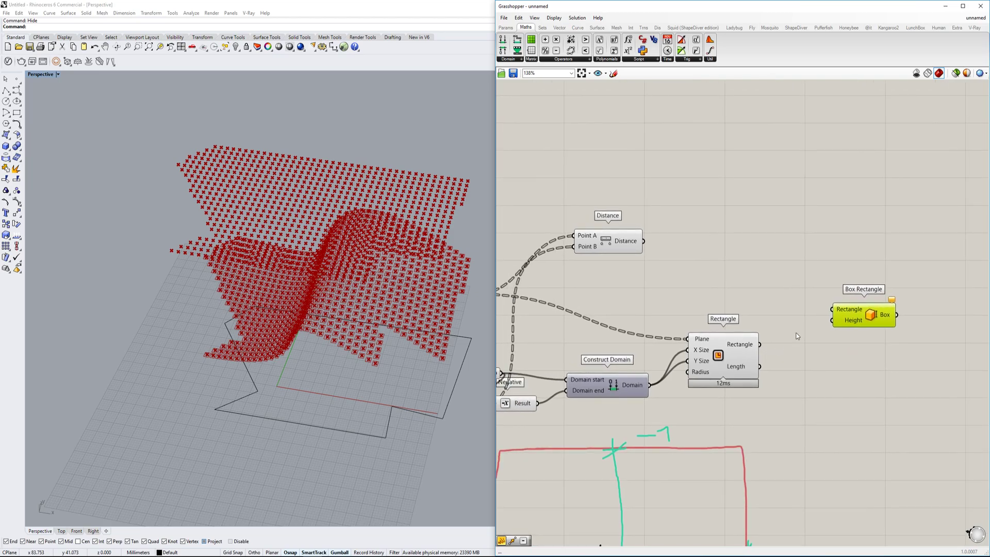
pyautogui.moveTo(753, 345); pyautogui.dragTo(643, 241)
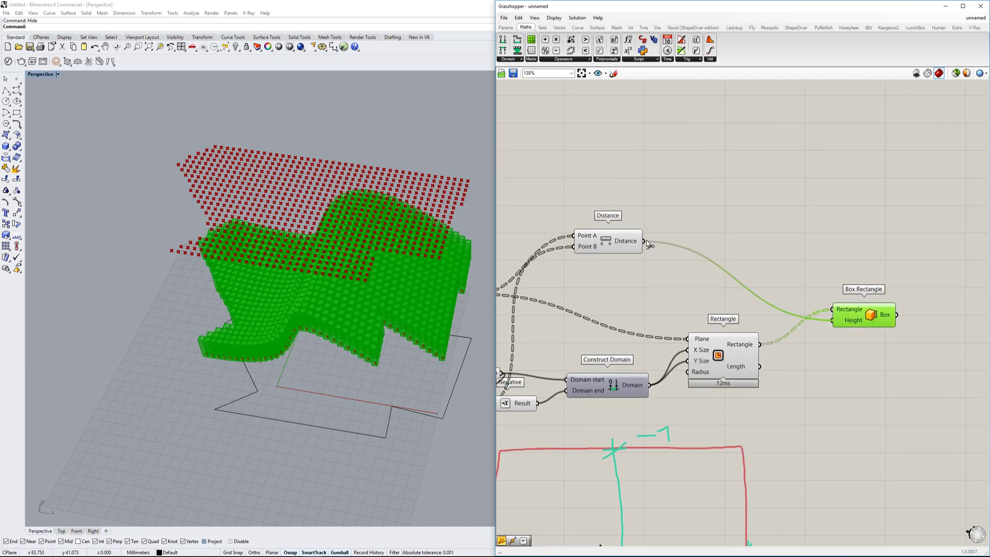
pyautogui.moveTo(413, 379); pyautogui.dragTo(407, 279, button='right')
pyautogui.click(708, 284)
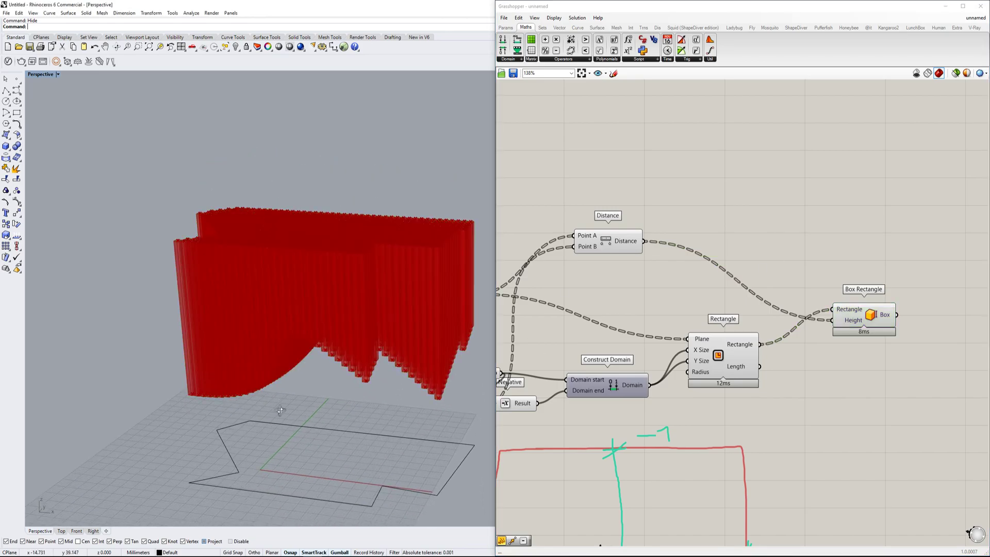
# Examine the boxes' tops, sides and undersides in relation to the floor outline
pyautogui.moveTo(273, 420); pyautogui.dragTo(296, 401, button='right')
pyautogui.scroll(-4, 297, 401)
pyautogui.keyDown('shift'); pyautogui.moveTo(297, 402); pyautogui.dragTo(372, 378, button='right'); pyautogui.keyUp('shift')
pyautogui.scroll(10, 371, 378)
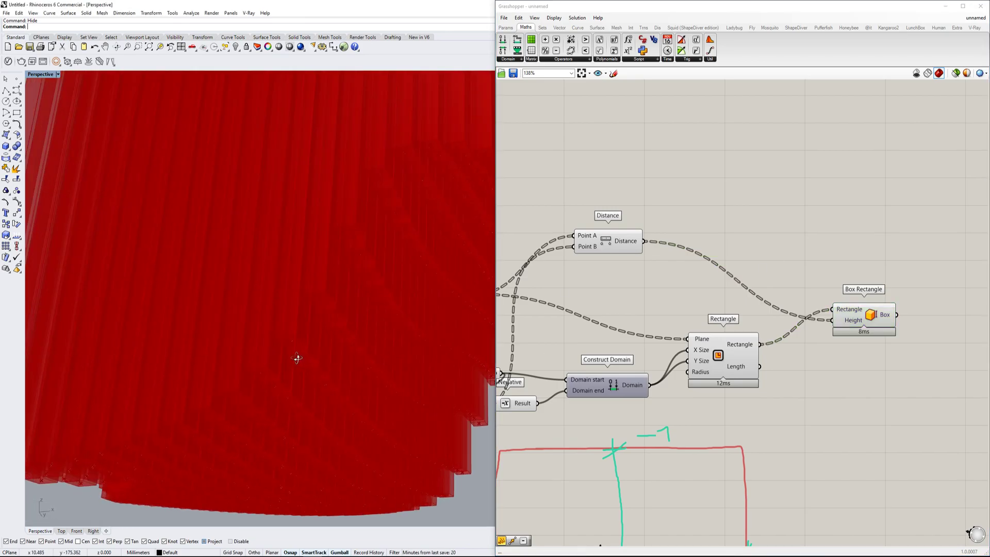
pyautogui.scroll(-6, 253, 353)
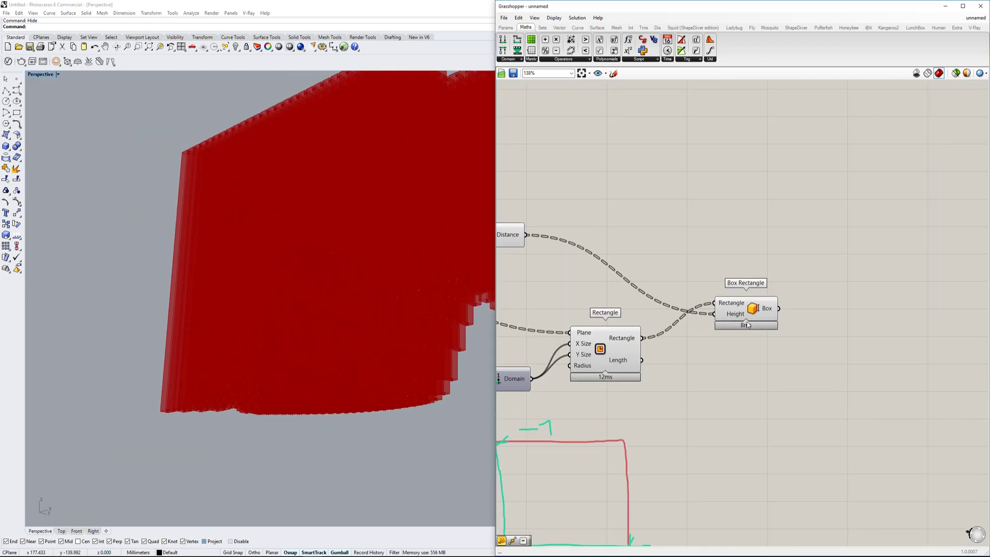
pyautogui.moveTo(242, 352); pyautogui.dragTo(306, 363, button='right')
pyautogui.scroll(-7, 306, 363)
pyautogui.moveTo(630, 366); pyautogui.dragTo(727, 355, button='right')
pyautogui.scroll(-3, 726, 356)
pyautogui.moveTo(392, 319); pyautogui.dragTo(396, 339, button='right')
pyautogui.scroll(6, 407, 354)
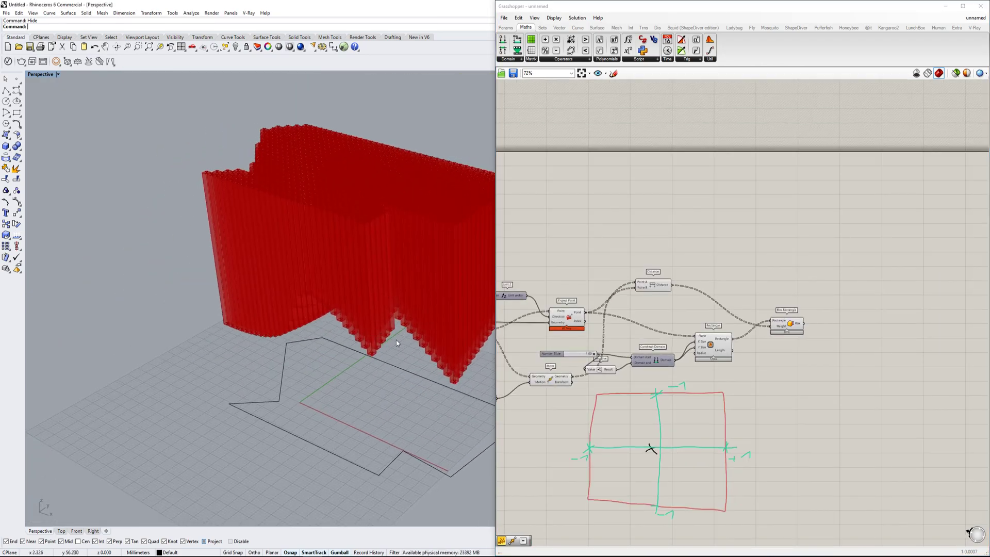
pyautogui.scroll(-6, 392, 361)
pyautogui.scroll(4, 628, 311)
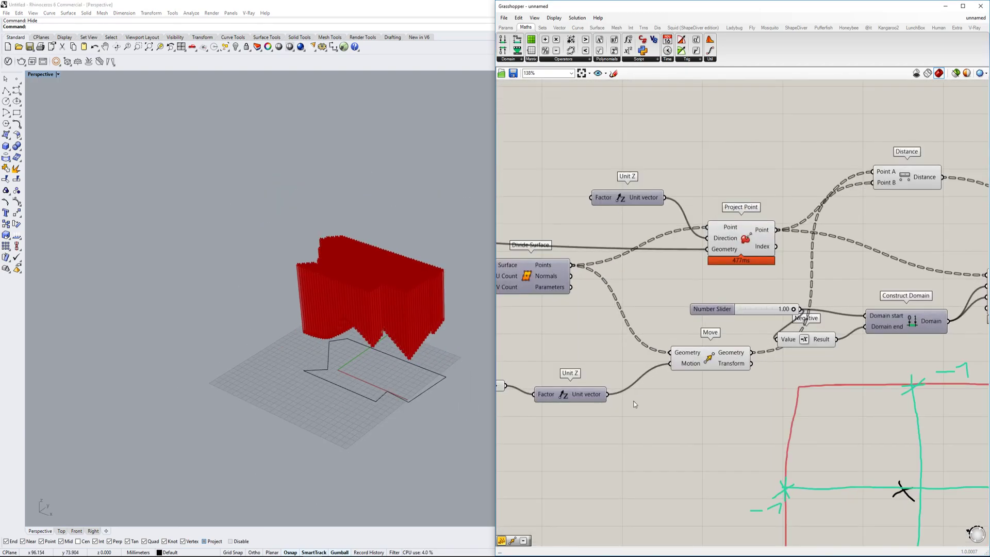
pyautogui.doubleClick(626, 435)
pyautogui.write('bound')
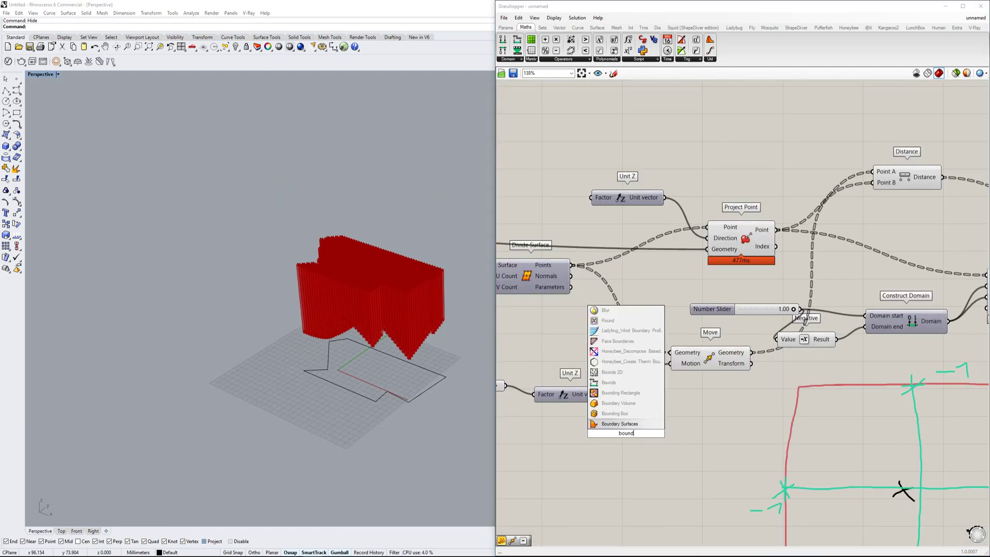
pyautogui.click(630, 423)
pyautogui.click(628, 438)
pyautogui.press('Delete')
pyautogui.doubleClick(627, 438)
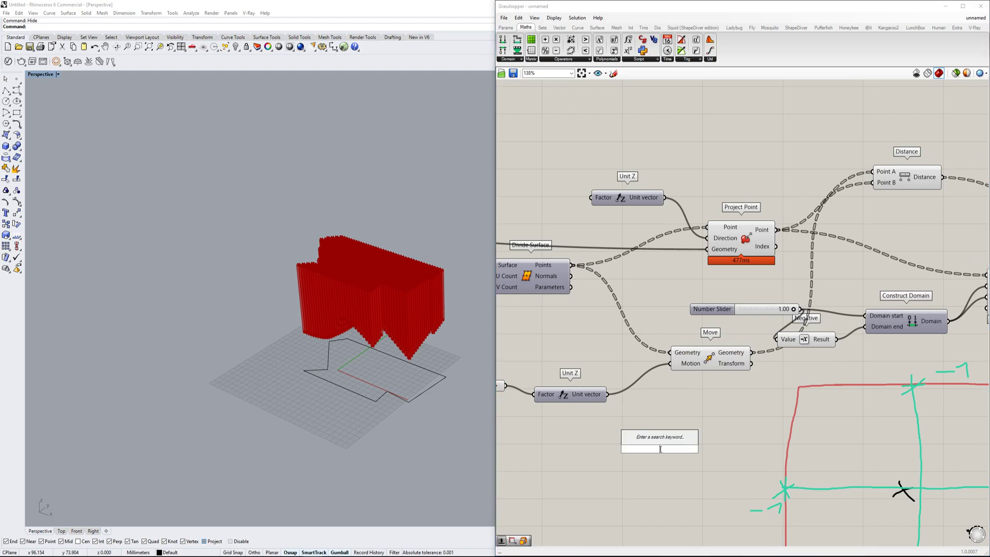
pyautogui.write('bound')
pyautogui.click(655, 418)
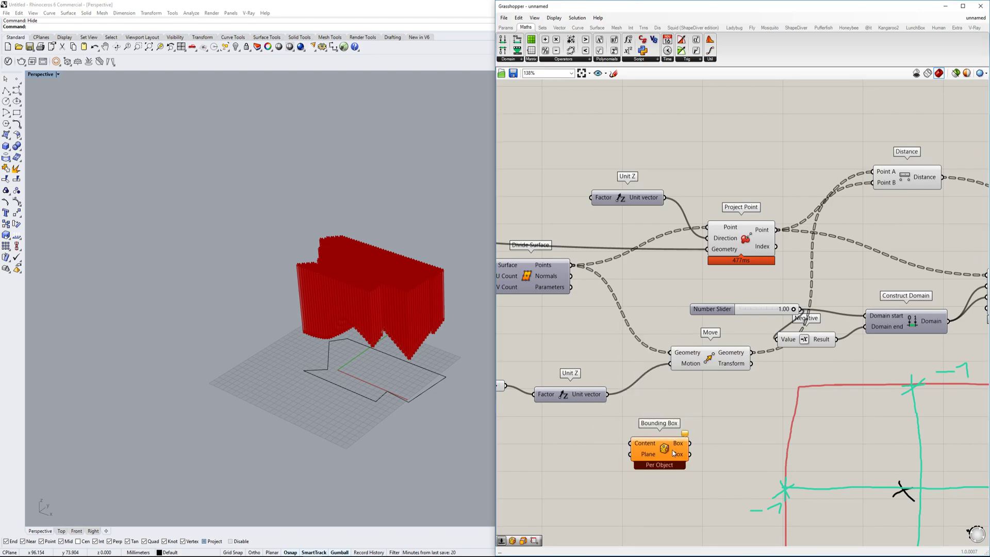
pyautogui.press('Delete')
# Add a Boundary Surfaces component below Move and try feeding it Move's Geometry output
pyautogui.doubleClick(632, 440)
pyautogui.write('bound')
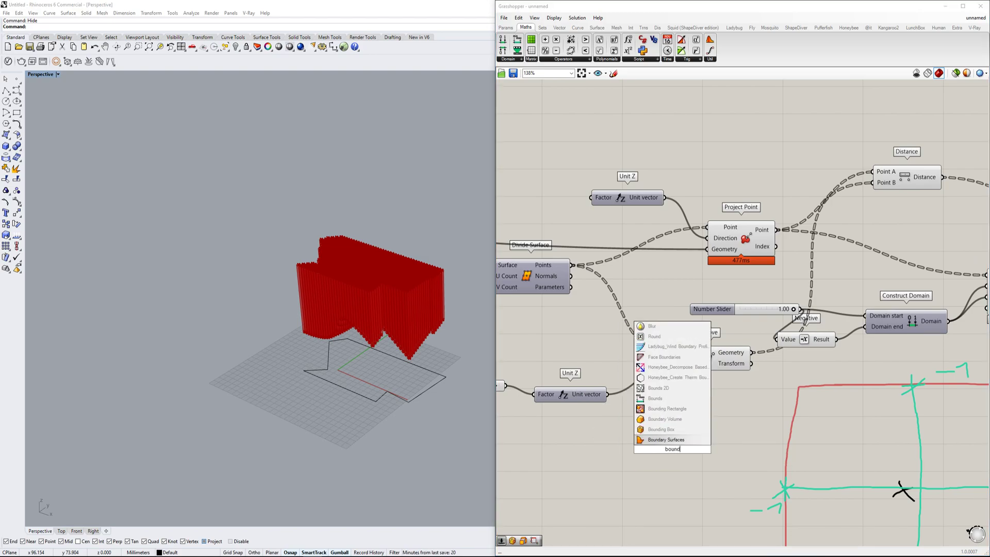
pyautogui.click(667, 439)
pyautogui.moveTo(752, 353); pyautogui.dragTo(639, 449)
# Duplicate the Move component and connect the original flat surface to the copy's Geometry input
pyautogui.moveTo(735, 405); pyautogui.dragTo(684, 413, button='right')
pyautogui.scroll(-2, 716, 369)
pyautogui.keyDown('alt'); pyautogui.moveTo(798, 344); pyautogui.dragTo(734, 447); pyautogui.keyUp('alt')
pyautogui.moveTo(726, 448); pyautogui.dragTo(784, 447, button='right')
pyautogui.scroll(-3, 754, 445)
pyautogui.scroll(5, 567, 360)
pyautogui.moveTo(755, 444); pyautogui.dragTo(541, 332)
pyautogui.scroll(-4, 789, 376)
# Delete the extra Boundary Surfaces component and place the duplicated Move below Box Rectangle
pyautogui.moveTo(886, 414); pyautogui.dragTo(675, 334, button='right')
pyautogui.scroll(3, 768, 360)
pyautogui.click(765, 362)
pyautogui.press('Delete')
pyautogui.moveTo(696, 411); pyautogui.dragTo(926, 366)
pyautogui.scroll(-4, 697, 411)
# Lower the Number Slider driving the rectangle size domain to make slimmer boxes with wider gaps
pyautogui.scroll(3, 928, 365)
pyautogui.moveTo(381, 330); pyautogui.dragTo(399, 356, button='right')
pyautogui.scroll(10, 380, 409)
pyautogui.scroll(6, 318, 381)
pyautogui.scroll(6, 695, 352)
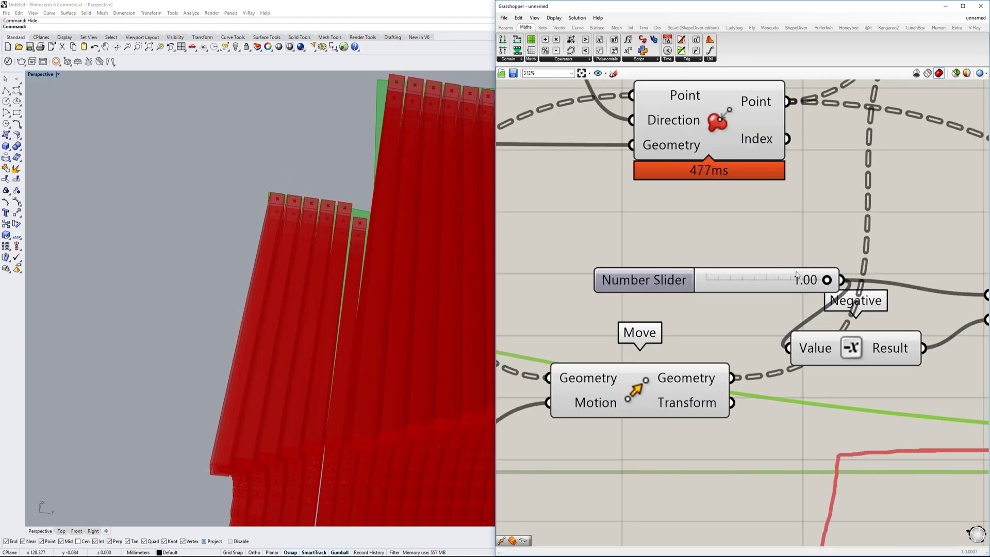
pyautogui.moveTo(827, 280); pyautogui.dragTo(783, 280)
pyautogui.moveTo(289, 300); pyautogui.dragTo(381, 363, button='right')
pyautogui.scroll(-3, 614, 323)
# Lower the slider upstream of the Unit Z vector to reduce the ceiling height, and inspect the boxes
pyautogui.moveTo(583, 303); pyautogui.dragTo(888, 351, button='right')
pyautogui.scroll(-2, 615, 294)
pyautogui.moveTo(614, 293); pyautogui.dragTo(763, 323, button='right')
pyautogui.scroll(5, 900, 403)
pyautogui.moveTo(827, 396); pyautogui.dragTo(809, 404)
pyautogui.moveTo(315, 335); pyautogui.dragTo(465, 294, button='right')
pyautogui.scroll(7, 345, 335)
pyautogui.scroll(-4, 321, 319)
pyautogui.scroll(8, 320, 318)
pyautogui.scroll(-8, 320, 319)
pyautogui.moveTo(333, 324); pyautogui.dragTo(355, 390, button='right')
pyautogui.click(332, 403)
pyautogui.scroll(-2, 356, 371)
pyautogui.write('ex')
pyautogui.scroll(3, 358, 368)
pyautogui.press('Escape')
# Bake the Box Rectangle geometry into the Rhino model
pyautogui.scroll(-6, 847, 307)
pyautogui.moveTo(847, 307); pyautogui.dragTo(503, 365, button='right')
pyautogui.scroll(-1, 503, 366)
pyautogui.moveTo(884, 320); pyautogui.dragTo(697, 305, button='right')
pyautogui.scroll(5, 697, 304)
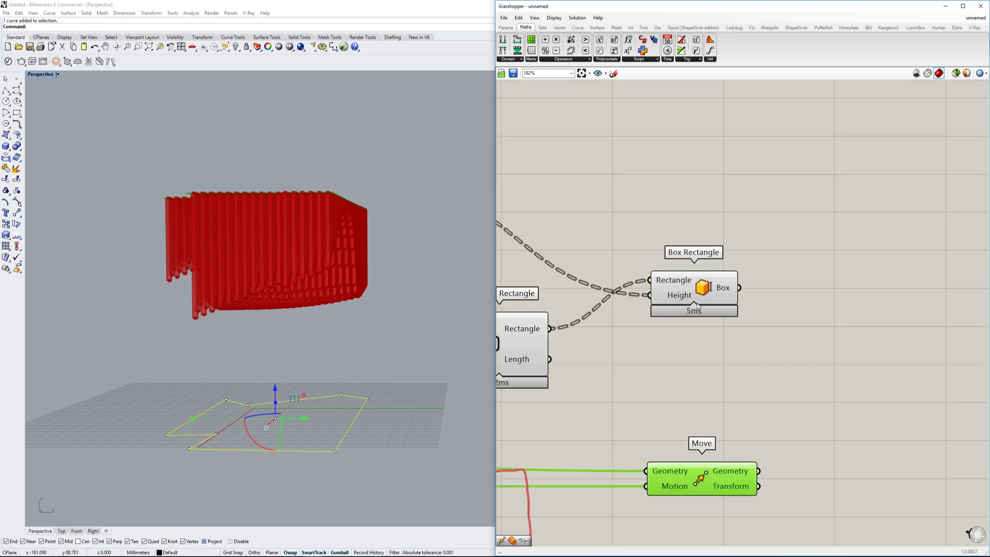
pyautogui.click(698, 306)
pyautogui.middleClick(700, 295)
pyautogui.click(718, 311)
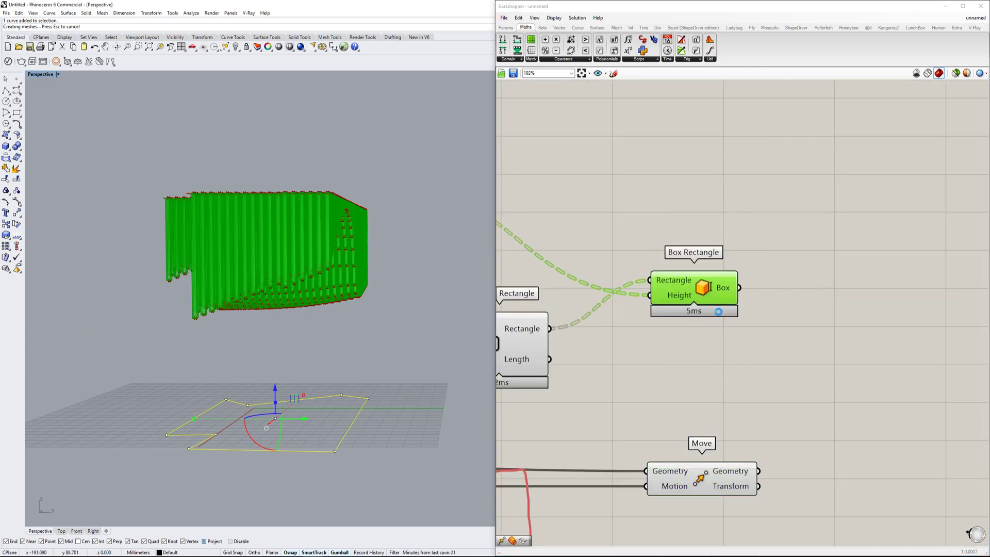
# Extrude the floor outline curve upward as a solid reaching just above the box tops
pyautogui.click(432, 271)
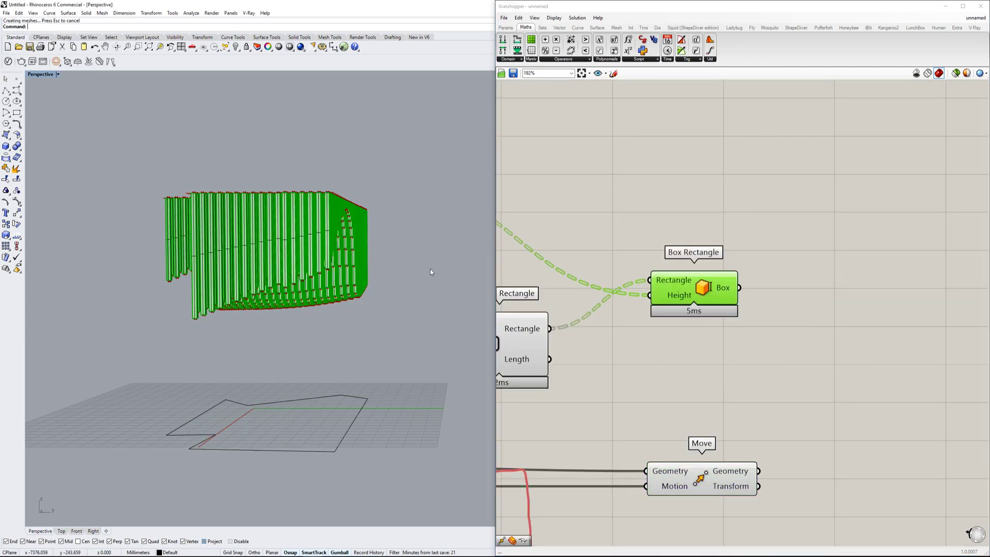
pyautogui.click(327, 397)
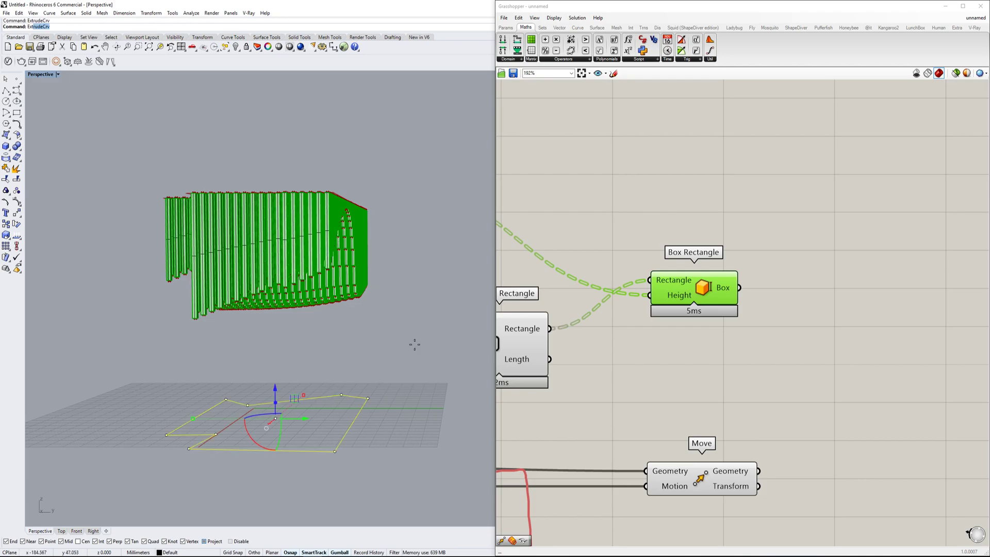
pyautogui.press('Return')
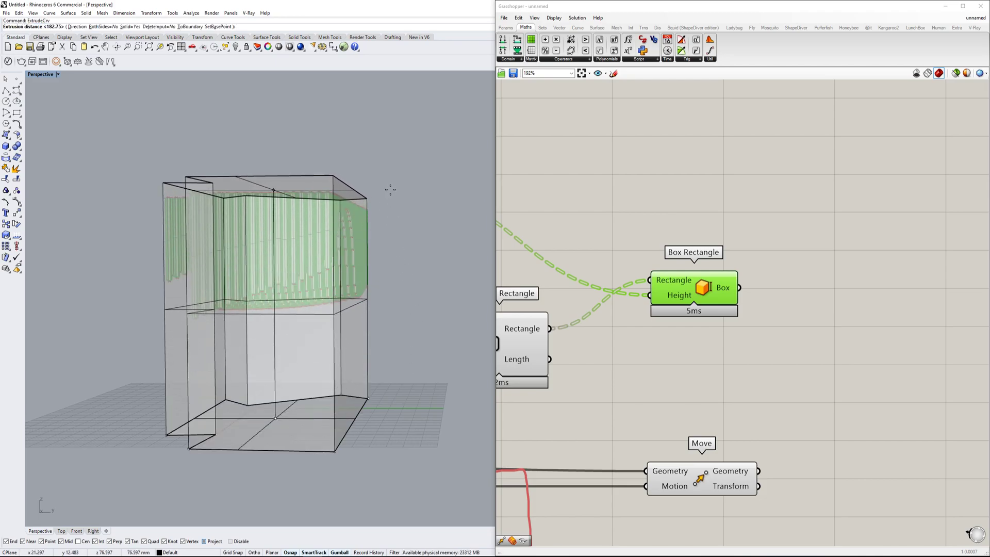
pyautogui.click(390, 192)
pyautogui.press('Return')
# Delete three faces of the extruded room volume to open up the view of the boxes inside
pyautogui.click(302, 361)
pyautogui.press('Delete')
pyautogui.click(349, 367)
pyautogui.press('Delete')
pyautogui.moveTo(263, 372)
pyautogui.mouseDown(button='right')
pyautogui.moveTo(250, 372)
pyautogui.moveTo(266, 373)
pyautogui.mouseUp(button='right')
pyautogui.scroll(4, 183, 393)
pyautogui.click(181, 393)
pyautogui.moveTo(182, 393); pyautogui.dragTo(112, 393, button='right')
pyautogui.press('Delete')
# Examine the stepped underside of the wavy box ceiling from below, inside the room
pyautogui.moveTo(201, 376); pyautogui.dragTo(316, 381, button='right')
pyautogui.scroll(6, 311, 369)
pyautogui.scroll(-6, 236, 415)
pyautogui.moveTo(315, 381)
pyautogui.keyDown('shift'); pyautogui.mouseDown(button='right')
pyautogui.moveTo(309, 406)
pyautogui.moveTo(334, 402)
pyautogui.moveTo(317, 382)
pyautogui.mouseUp(button='right'); pyautogui.keyUp('shift')
pyautogui.scroll(6, 322, 381)
pyautogui.scroll(-4, 320, 378)
pyautogui.scroll(2, 317, 381)
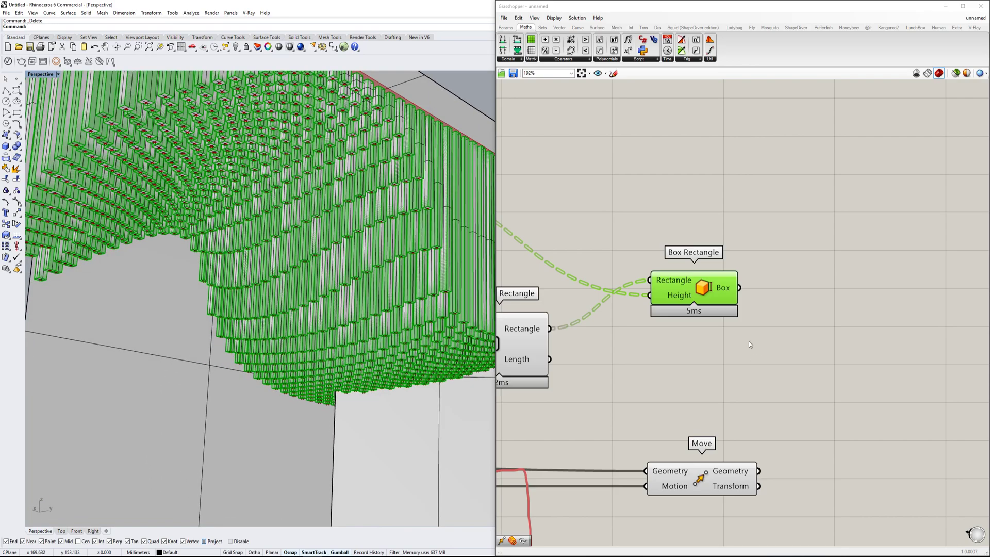
# Turn off Grasshopper's preview geometry and view the baked ceiling within the room
pyautogui.scroll(-4, 757, 346)
pyautogui.click(535, 18)
pyautogui.click(577, 18)
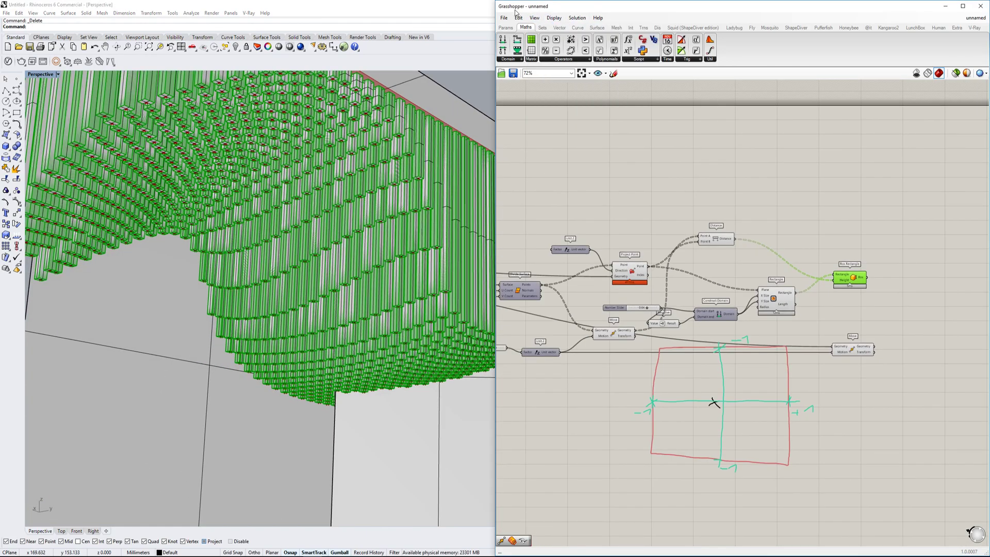
pyautogui.click(549, 18)
pyautogui.click(568, 71)
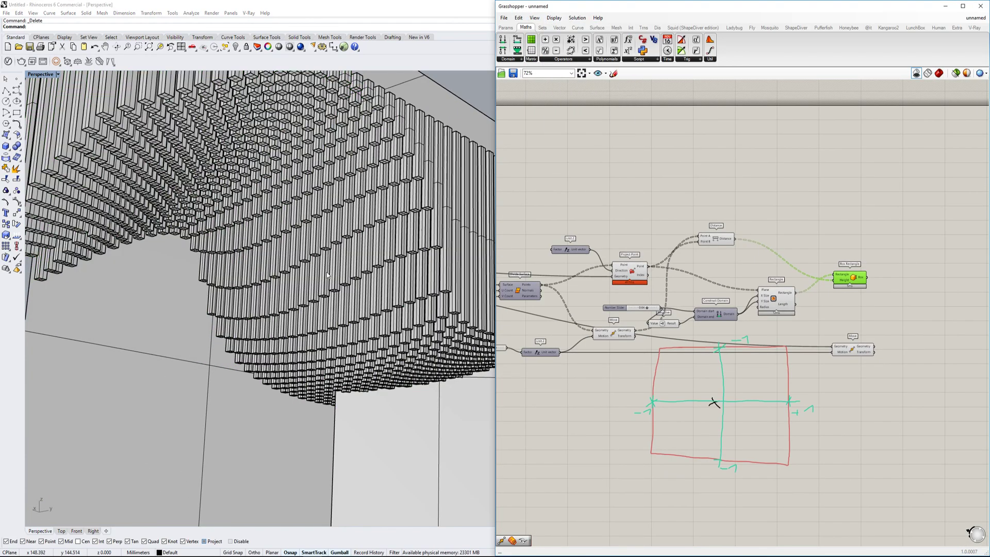
pyautogui.scroll(-3, 350, 348)
pyautogui.scroll(3, 336, 302)
pyautogui.moveTo(336, 301)
pyautogui.mouseDown(button='right')
pyautogui.moveTo(289, 314)
pyautogui.moveTo(372, 299)
pyautogui.moveTo(302, 312)
pyautogui.moveTo(334, 300)
pyautogui.mouseUp(button='right')
pyautogui.scroll(-3, 239, 219)
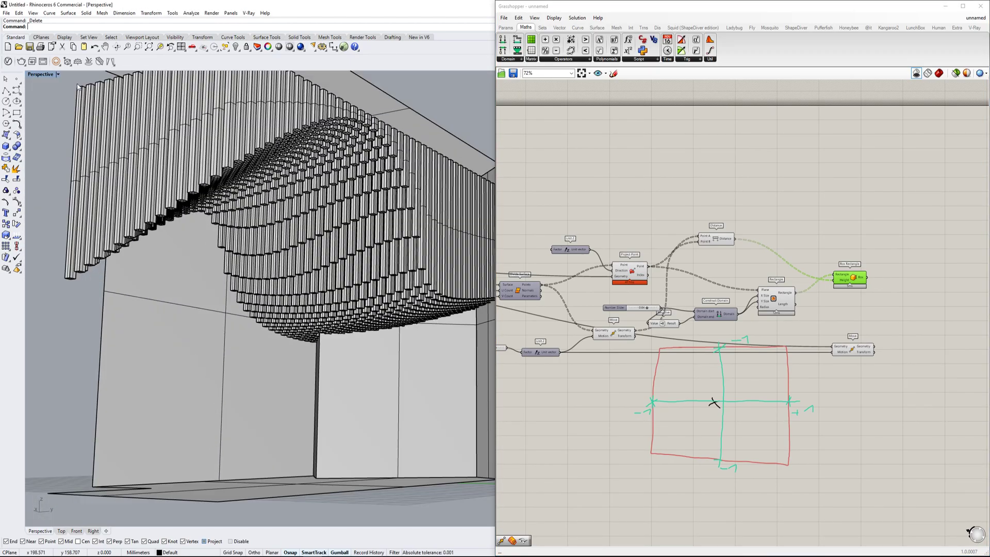
# Open the V-Ray Asset Editor and move it closer to the Rhino viewport
pyautogui.click(8, 61)
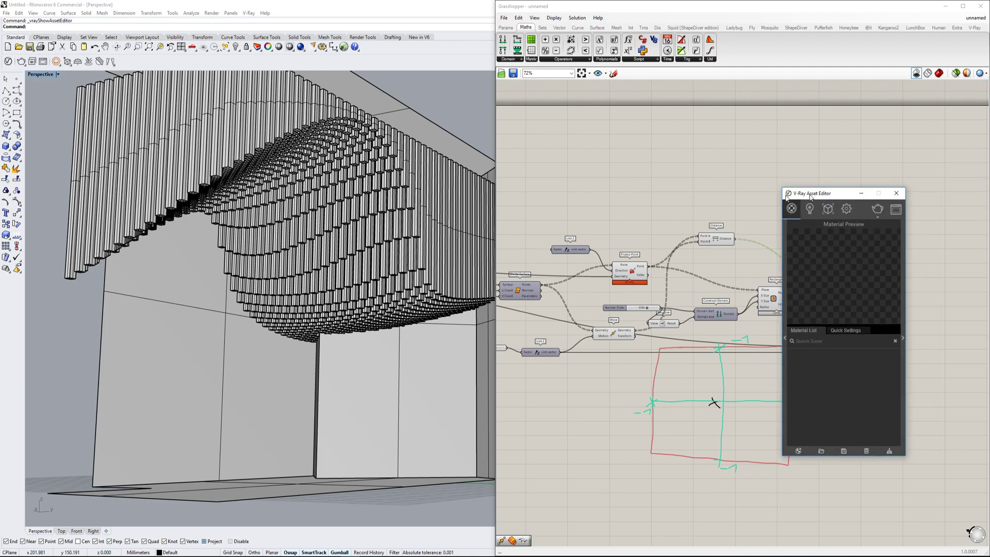
pyautogui.moveTo(841, 197); pyautogui.dragTo(685, 176)
pyautogui.click(390, 291)
pyautogui.press('Escape')
# Select all the baked boxes, leaving out the surrounding room surfaces, and group them
pyautogui.scroll(-8, 361, 315)
pyautogui.moveTo(119, 366); pyautogui.dragTo(504, 176)
pyautogui.scroll(4, 407, 229)
pyautogui.keyDown('ctrl'); pyautogui.click(399, 245); pyautogui.keyUp('ctrl')
pyautogui.scroll(6, 296, 395)
pyautogui.scroll(-3, 390, 284)
pyautogui.write('group')
pyautogui.press('Return')
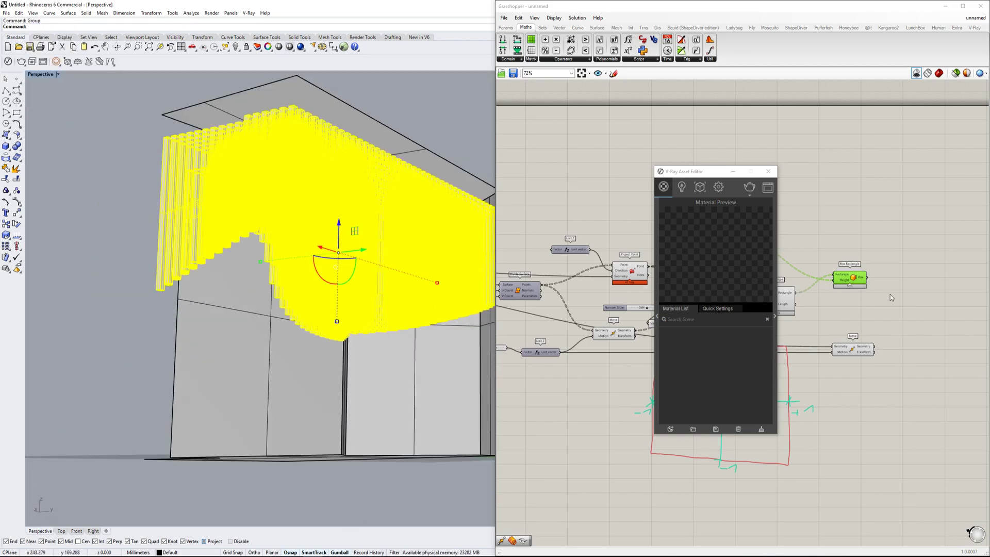
# Add the Flooring Laminate B Wide 250cm material from the Wood & Laminate library category to the scene
pyautogui.click(658, 302)
pyautogui.scroll(-5, 548, 228)
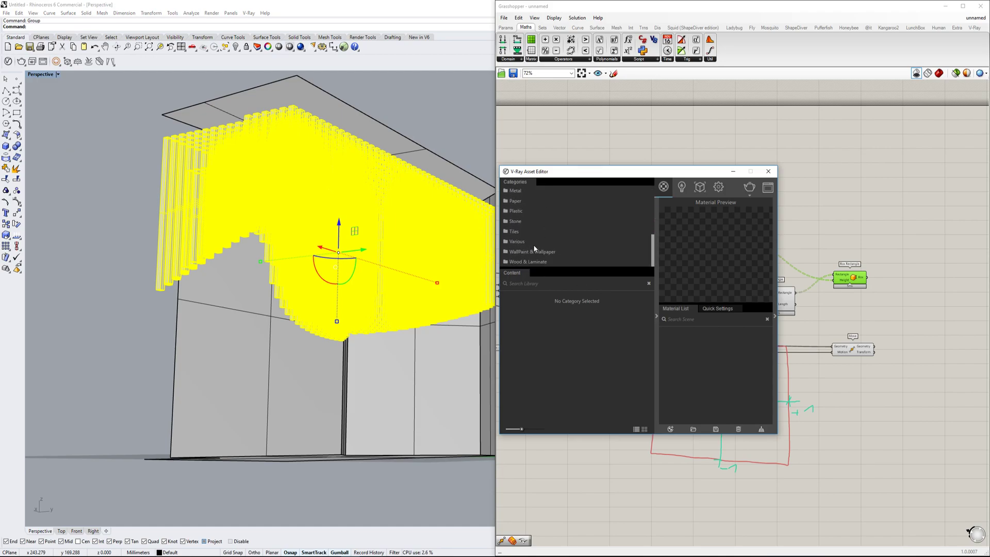
pyautogui.click(531, 262)
pyautogui.moveTo(653, 367); pyautogui.dragTo(694, 360)
# Apply the laminate material to the selected box group, minimize the Asset Editor, and clear the selection
pyautogui.rightClick(694, 331)
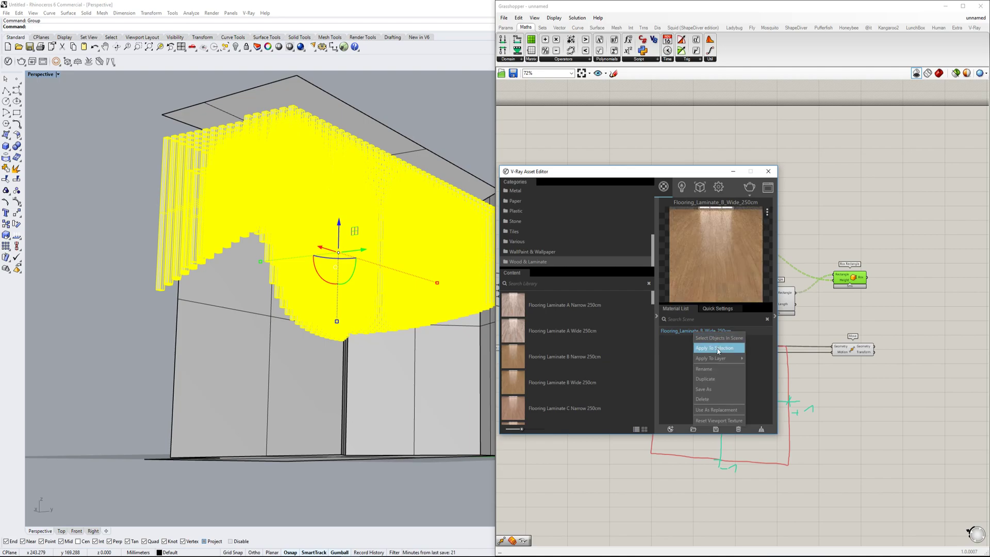
pyautogui.click(717, 349)
pyautogui.click(734, 171)
pyautogui.click(122, 354)
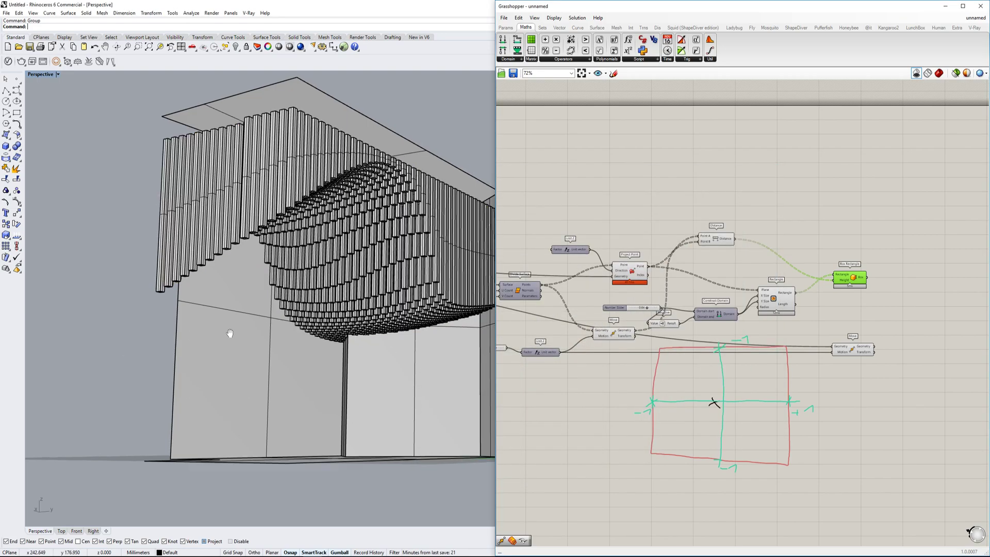
# Switch the Perspective viewport to Rendered display mode and inspect the wooden ceiling
pyautogui.keyDown('shift'); pyautogui.moveTo(233, 327); pyautogui.dragTo(222, 347, button='right'); pyautogui.keyUp('shift')
pyautogui.click(36, 74)
pyautogui.click(67, 114)
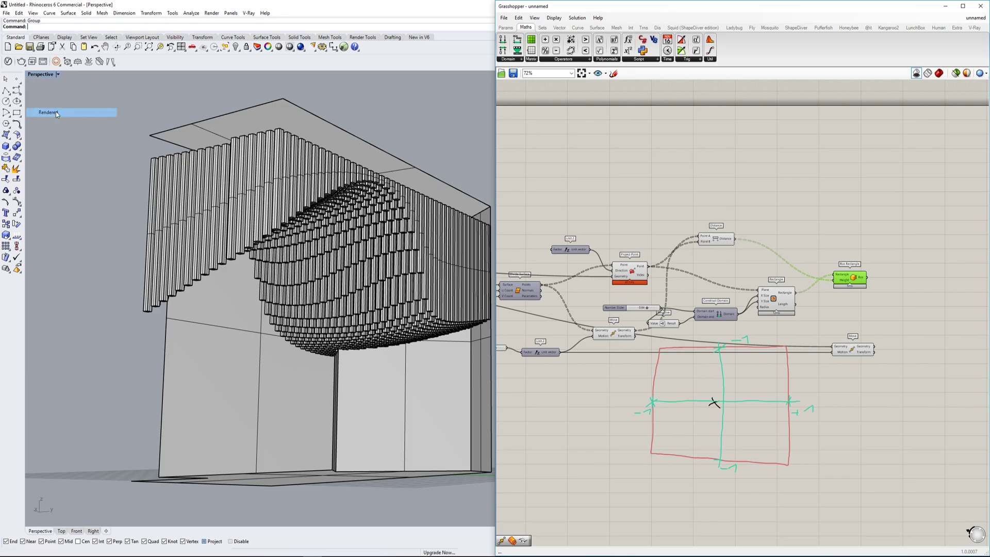
pyautogui.scroll(10, 274, 290)
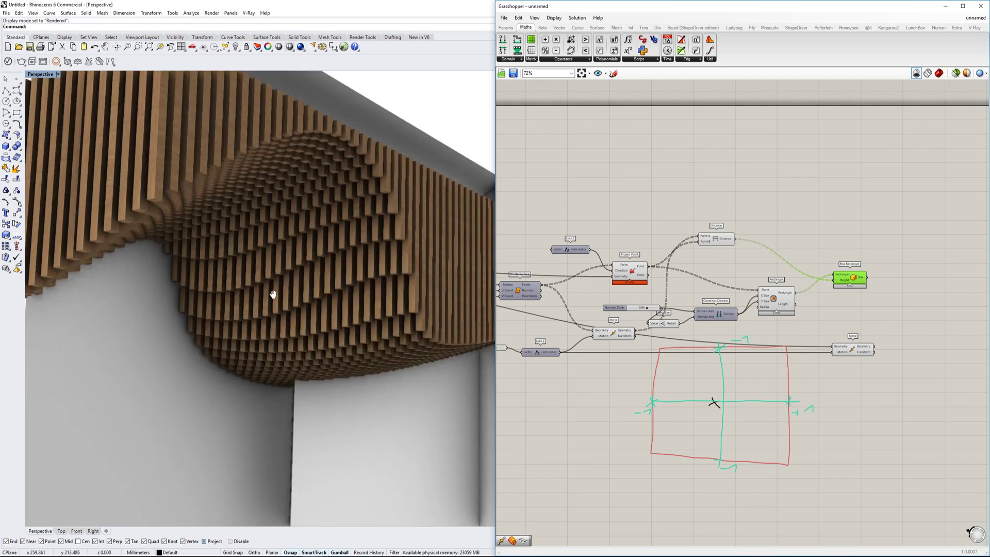
pyautogui.scroll(-10, 330, 298)
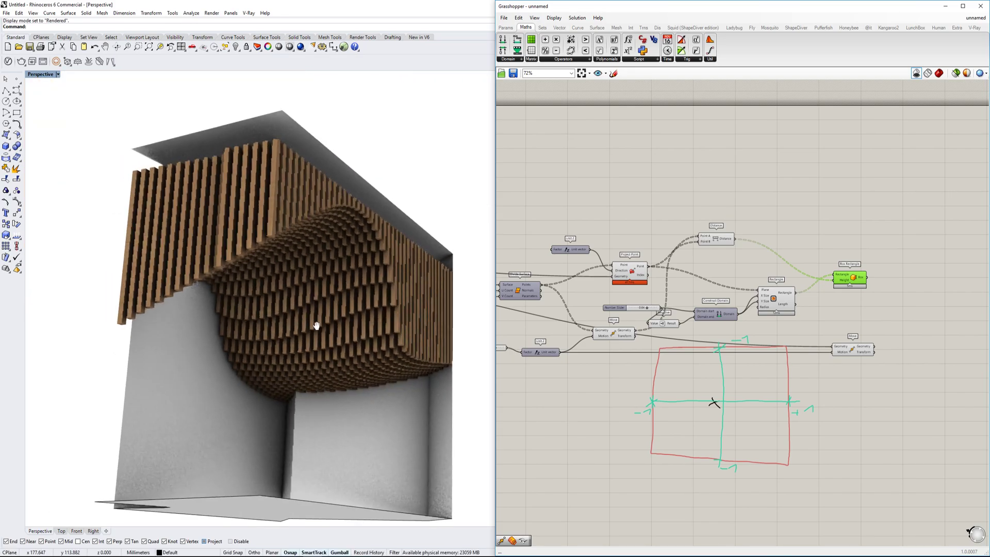
# Lower the roof surface onto the tops of the wooden boxes and view the room from below
pyautogui.click(343, 177)
pyautogui.moveTo(313, 207); pyautogui.dragTo(312, 225)
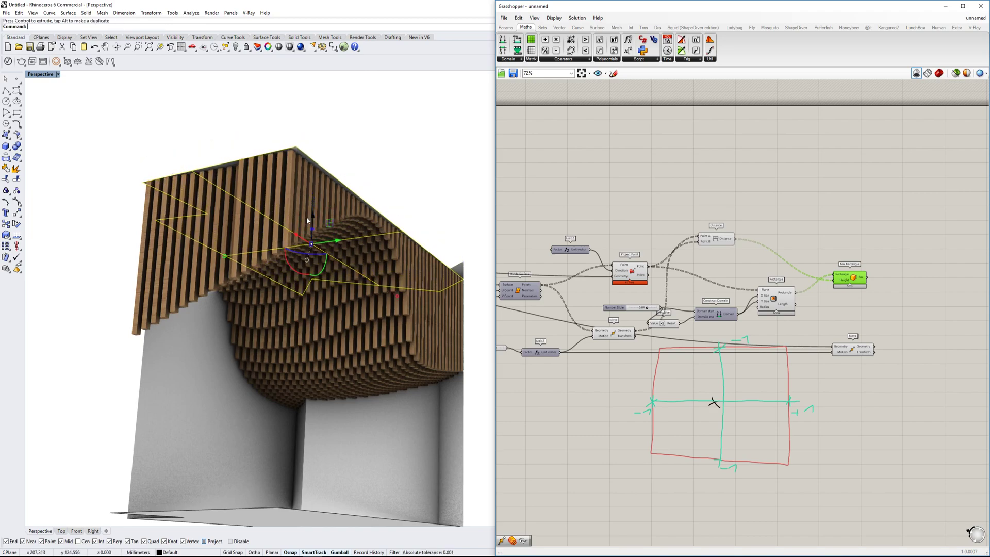
pyautogui.scroll(5, 368, 305)
pyautogui.moveTo(368, 305); pyautogui.dragTo(317, 308, button='right')
pyautogui.scroll(-4, 356, 305)
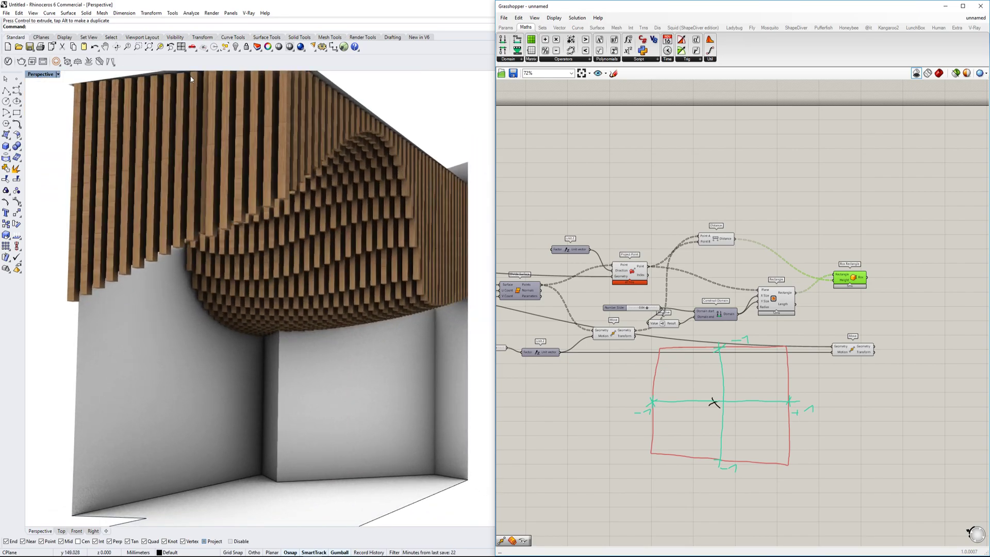
# Widen the Perspective viewport's camera lens to a length of about 20 and view the wooden ceiling from below
pyautogui.click(128, 47)
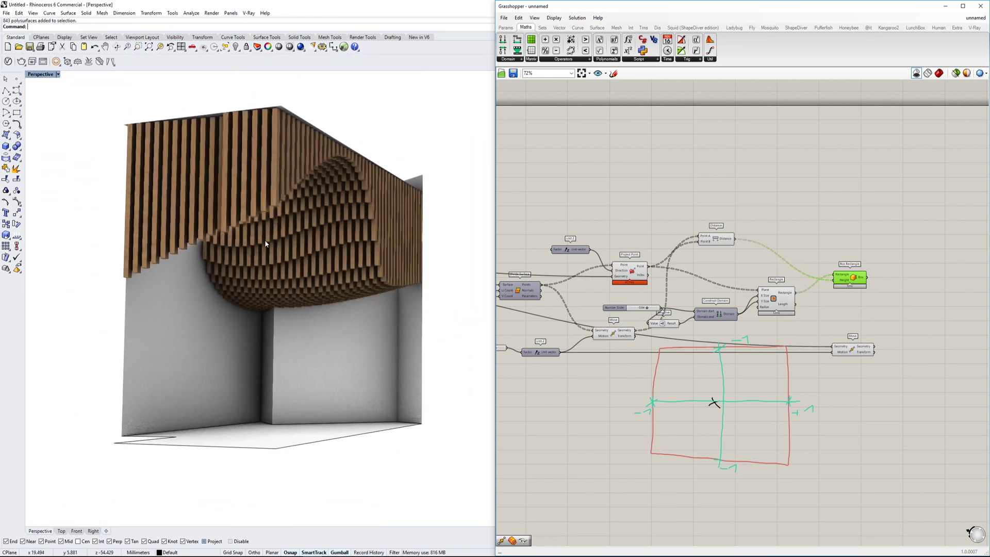
pyautogui.hotkey('ctrl', 'z')
pyautogui.rightClick(128, 48)
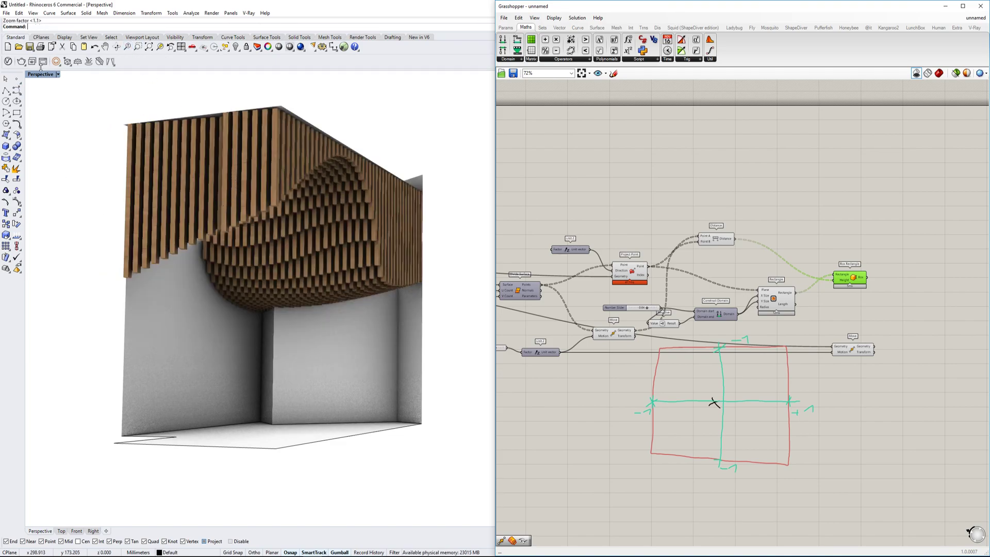
pyautogui.click(73, 38)
pyautogui.click(77, 40)
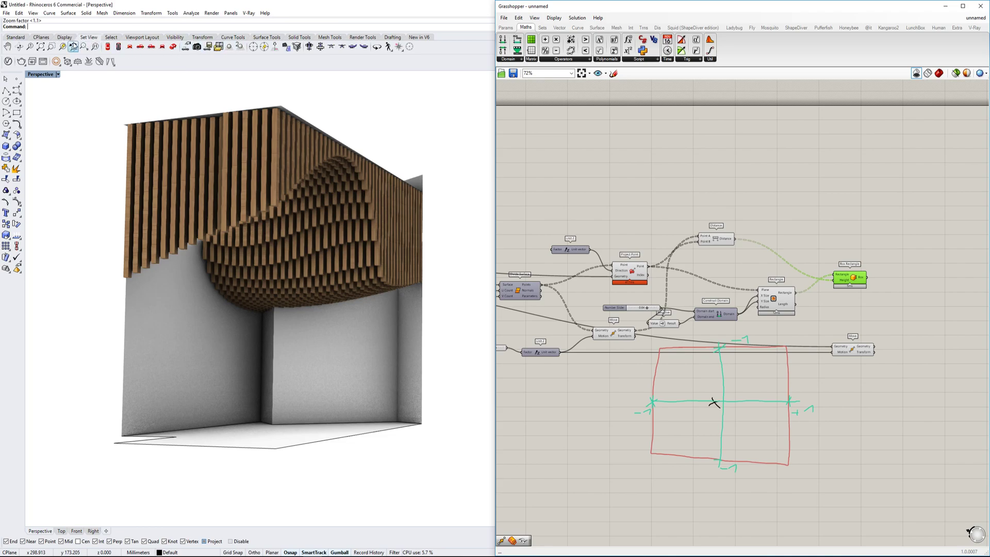
pyautogui.click(84, 47)
pyautogui.moveTo(237, 155); pyautogui.dragTo(328, 271)
pyautogui.moveTo(327, 270); pyautogui.dragTo(347, 296, button='right')
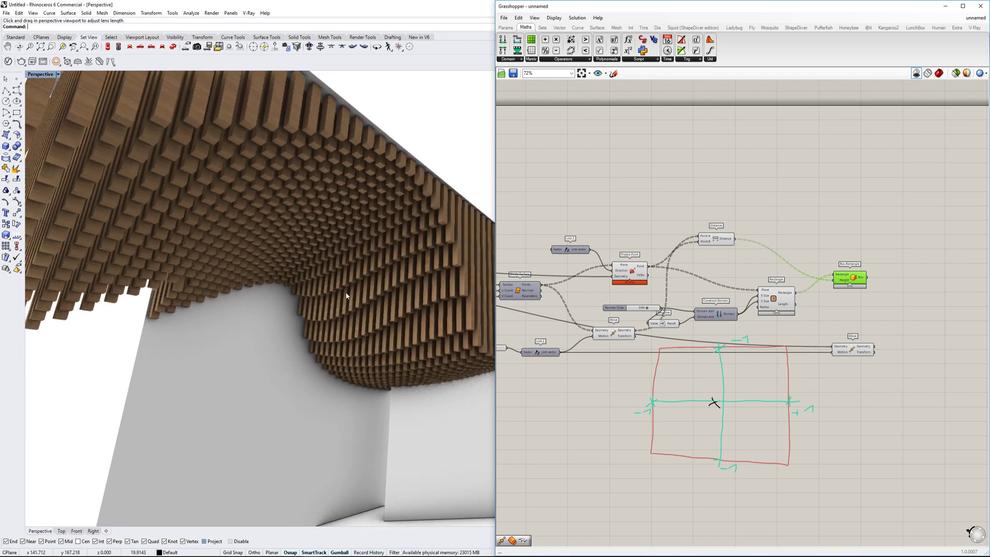
# Render the ceiling in V-Ray with progressive rendering off and quality set to Low, inspect the render, and minimize the frame buffer
pyautogui.click(8, 62)
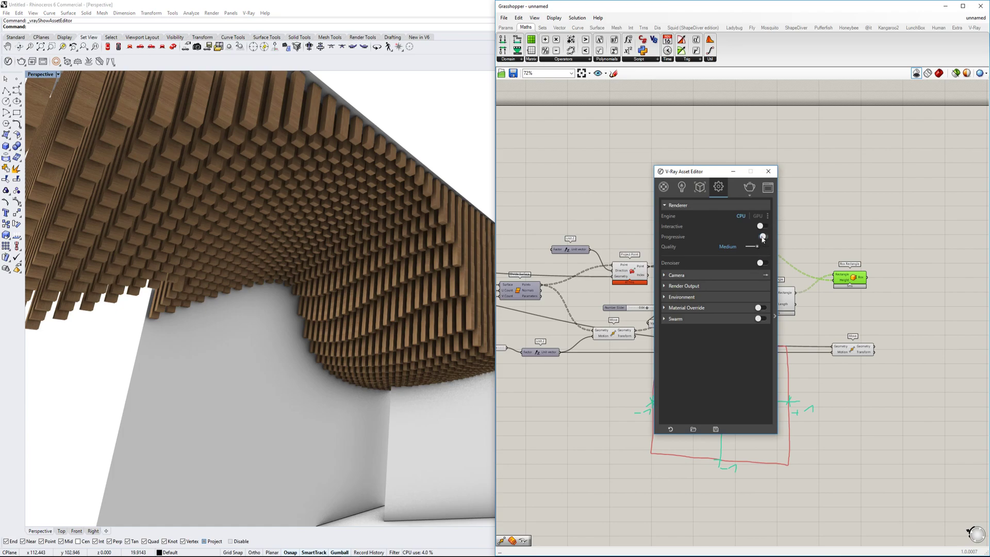
pyautogui.click(750, 188)
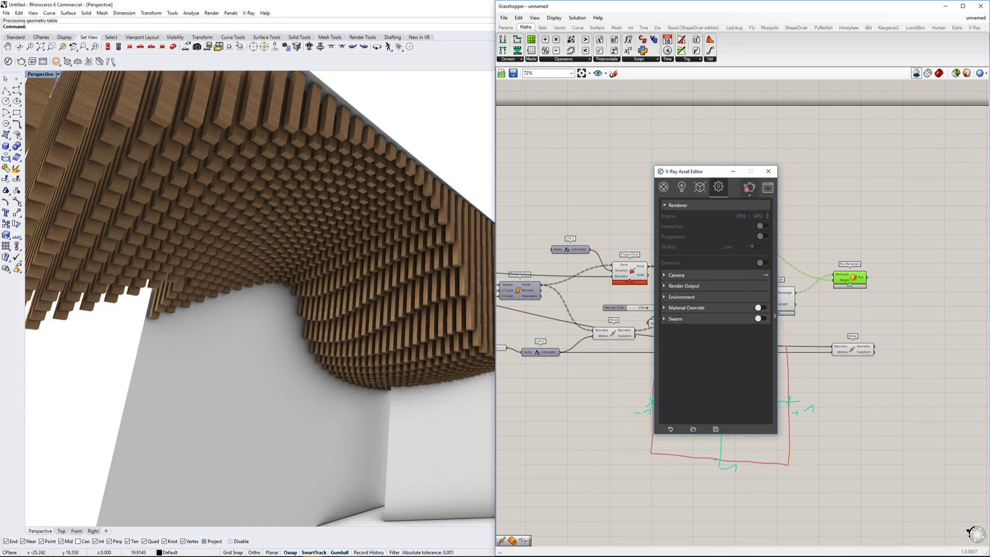
pyautogui.moveTo(612, 225); pyautogui.dragTo(390, 0)
pyautogui.scroll(3, 455, 148)
pyautogui.scroll(-1, 514, 259)
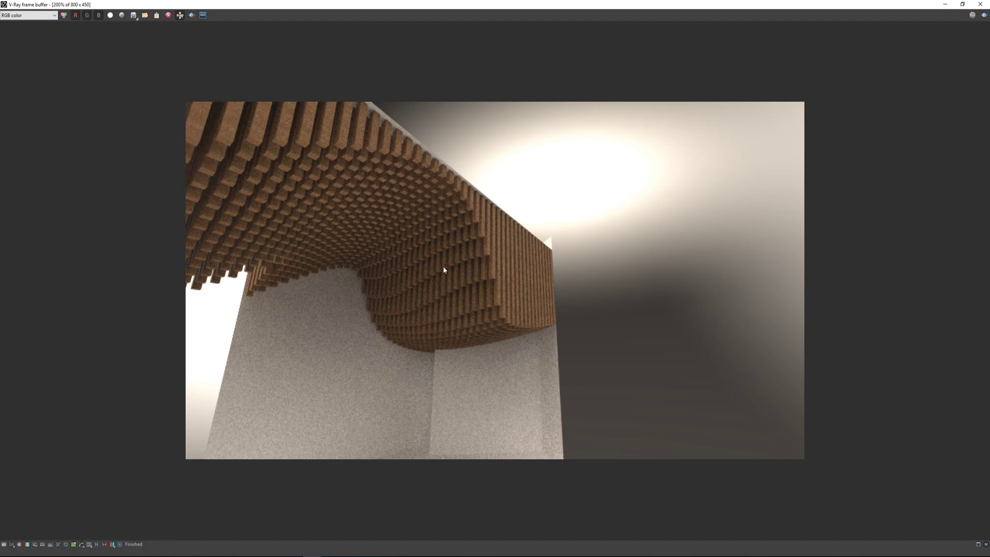
pyautogui.click(946, 5)
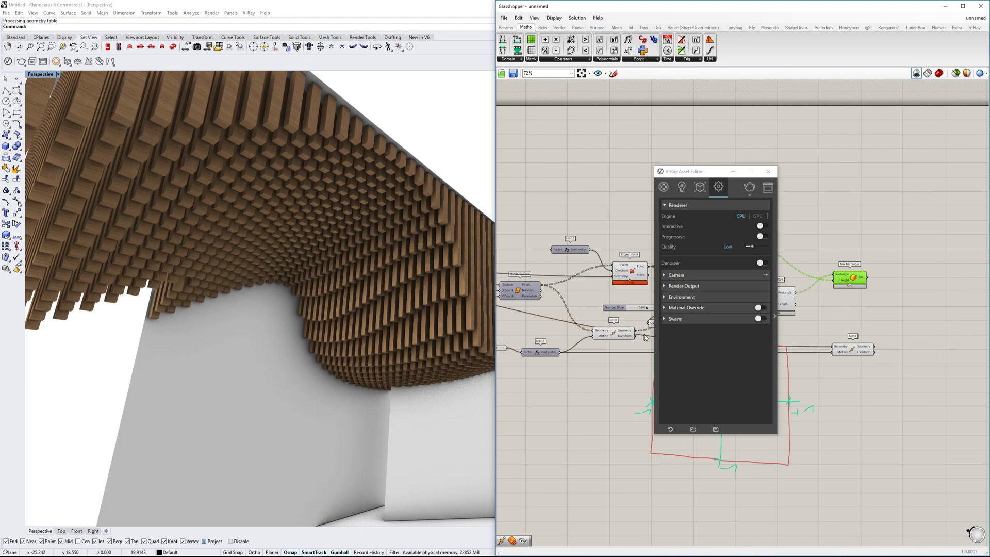
# Select the wooden box group, minimize Grasshopper and the Asset Editor, and show the group's texture mapping properties in a widened side panel
pyautogui.click(358, 328)
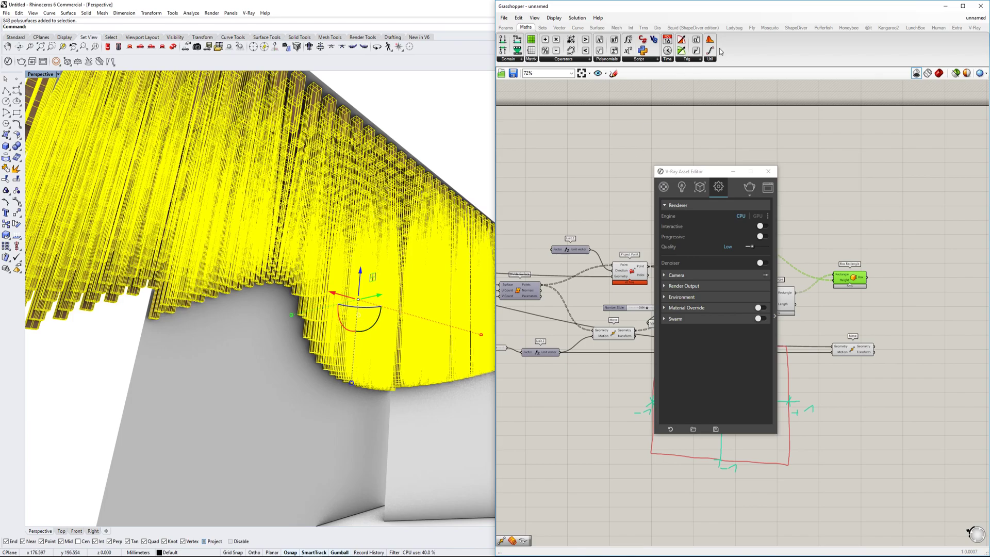
pyautogui.click(944, 7)
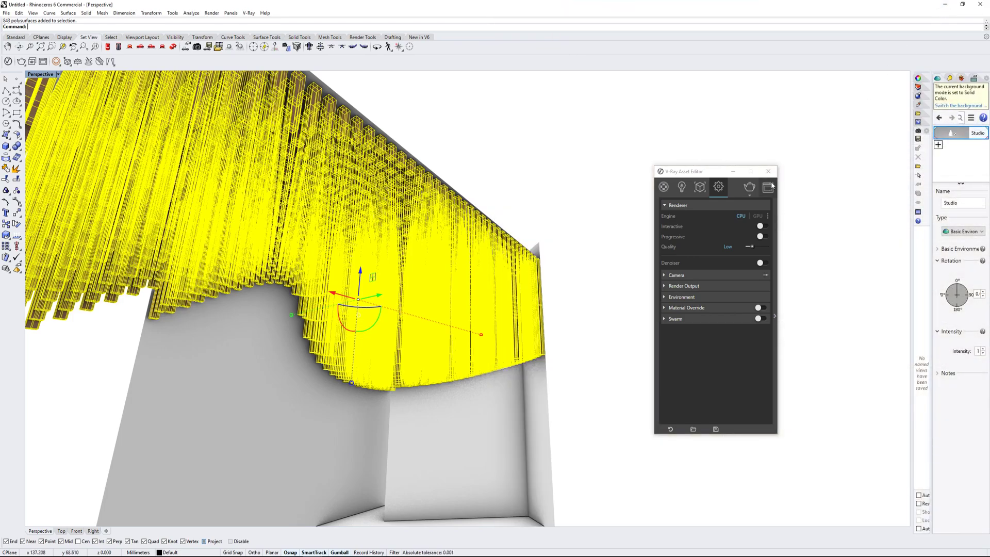
pyautogui.click(734, 171)
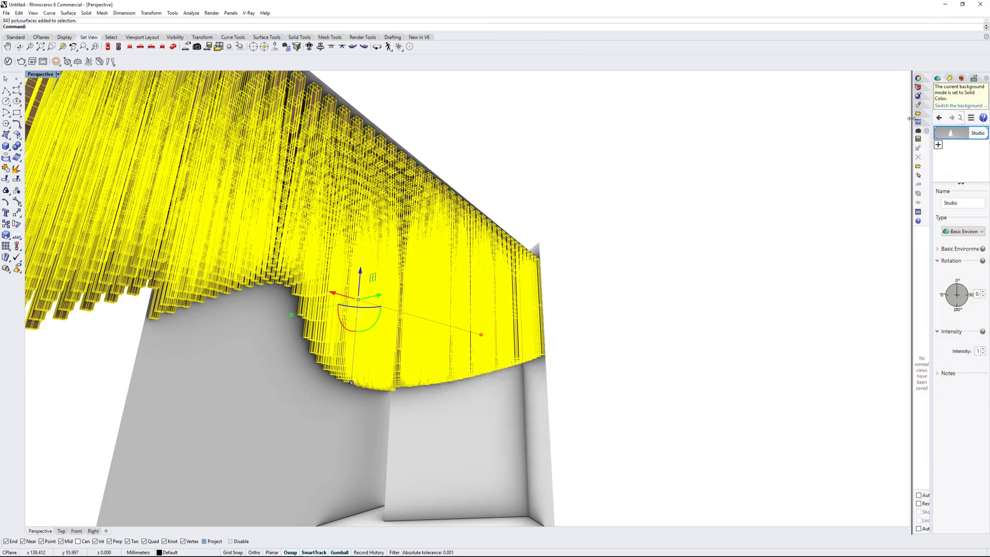
pyautogui.moveTo(910, 114); pyautogui.dragTo(874, 124)
pyautogui.click(835, 78)
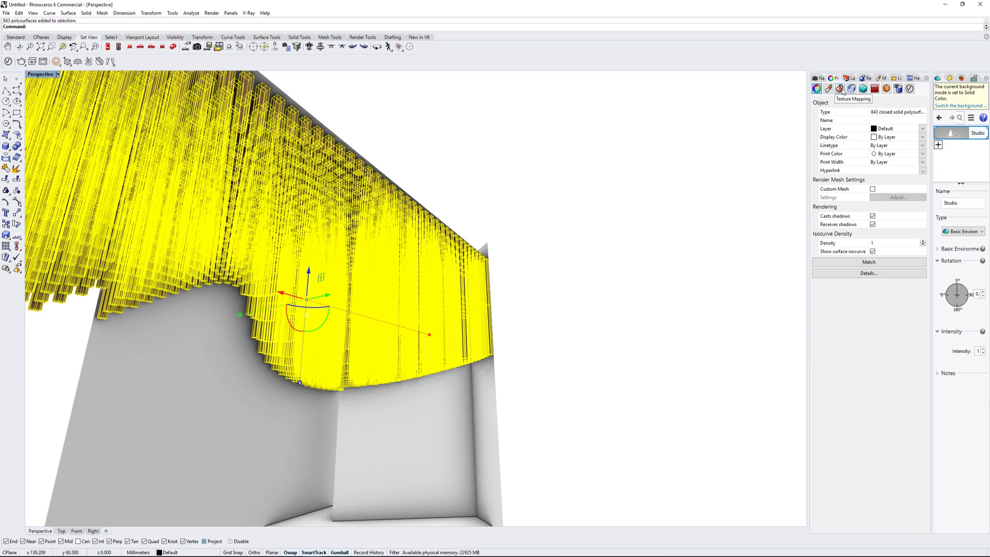
pyautogui.click(841, 89)
# Apply capped box texture mapping to the wooden boxes, defined by a small, tall box drawn on the room floor
pyautogui.click(860, 103)
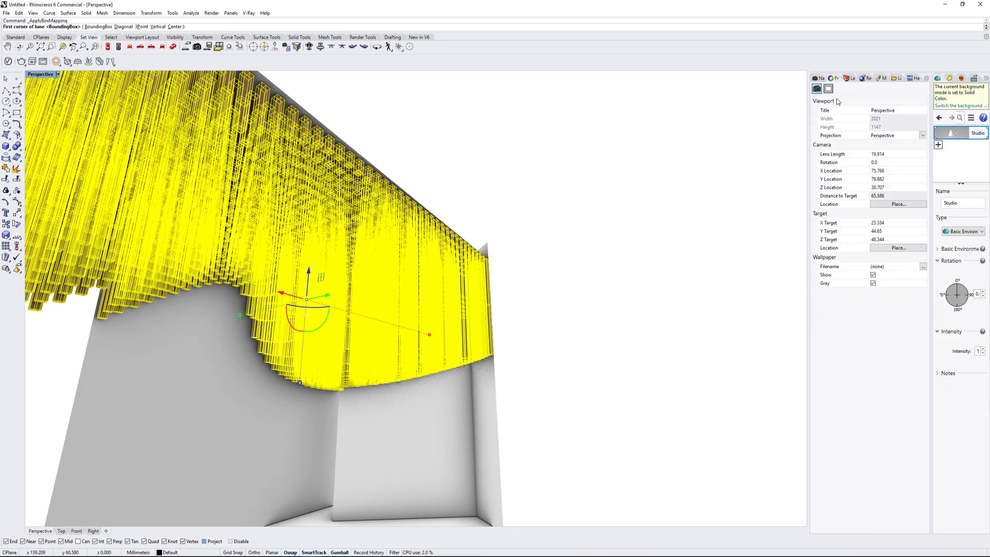
pyautogui.press('Escape')
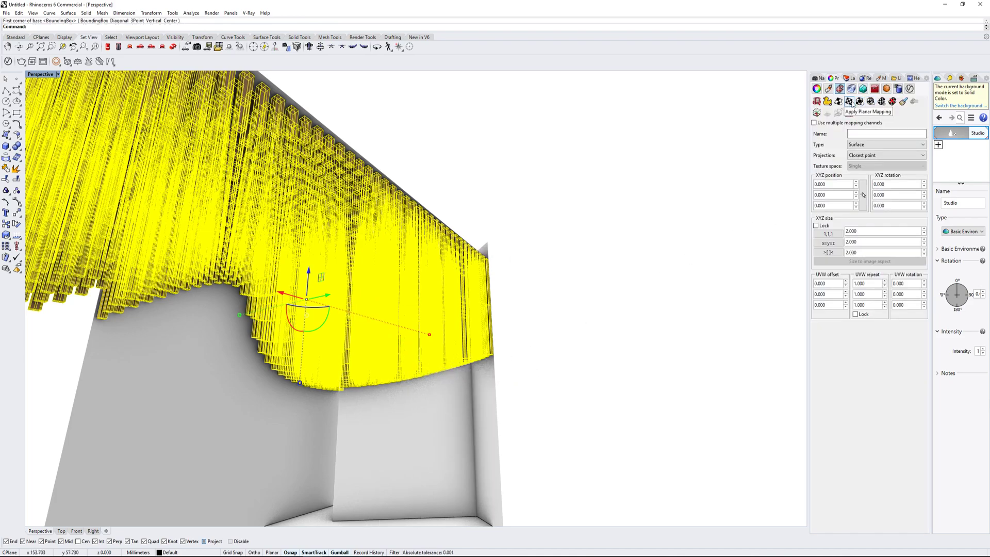
pyautogui.click(859, 102)
pyautogui.scroll(-1, 496, 363)
pyautogui.click(420, 515)
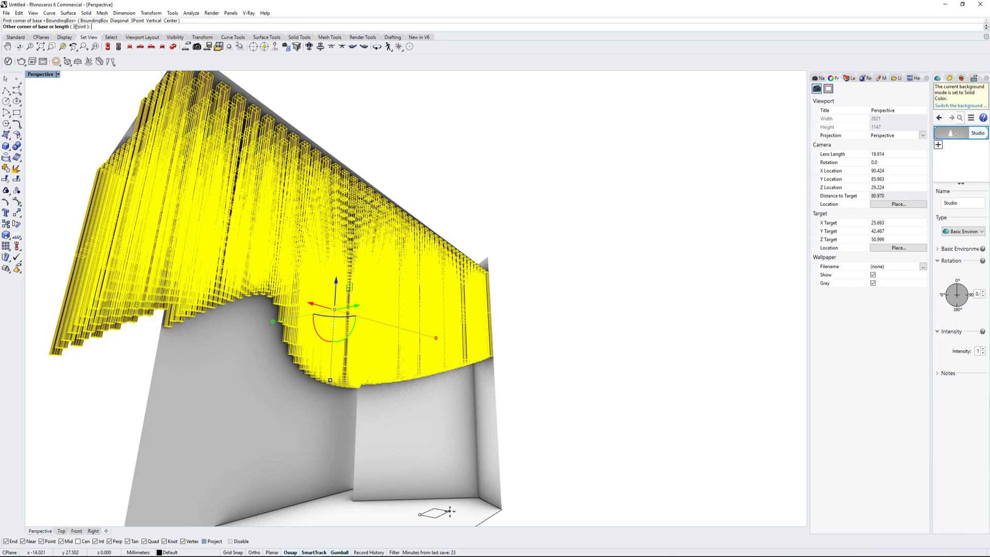
pyautogui.click(434, 515)
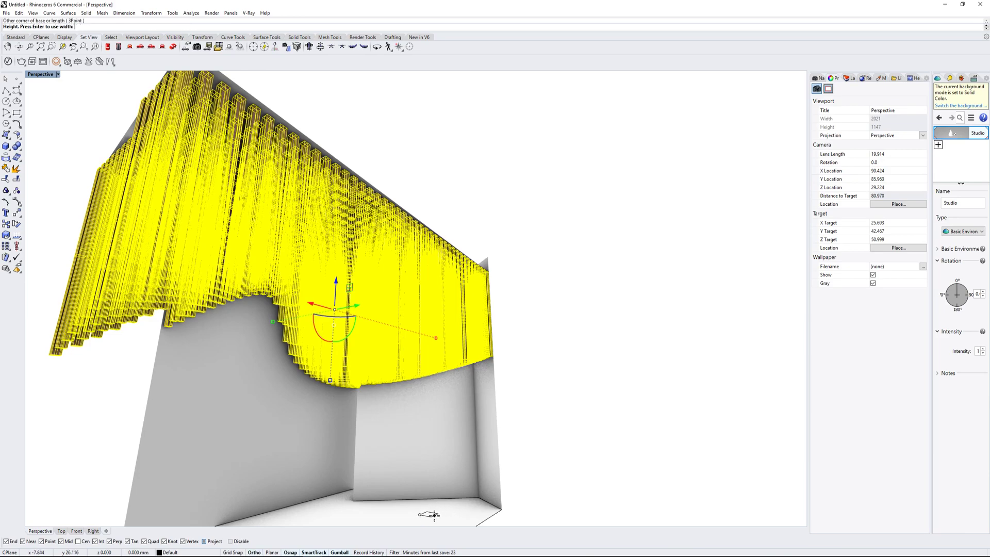
pyautogui.click(433, 447)
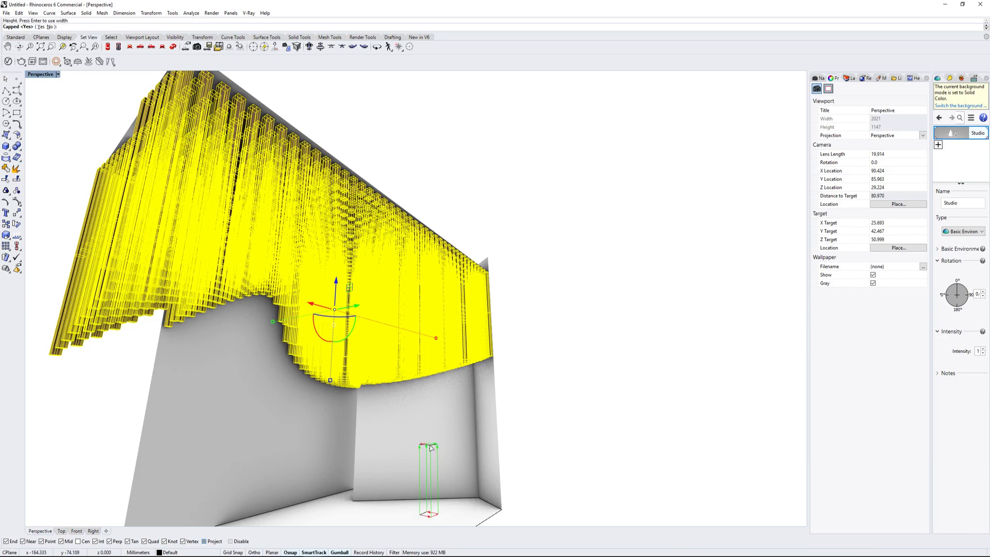
pyautogui.write('y')
pyautogui.press('Return')
# Examine the remapped wood grain on the boxes up close and compare it with the earlier V-Ray render
pyautogui.scroll(6, 528, 296)
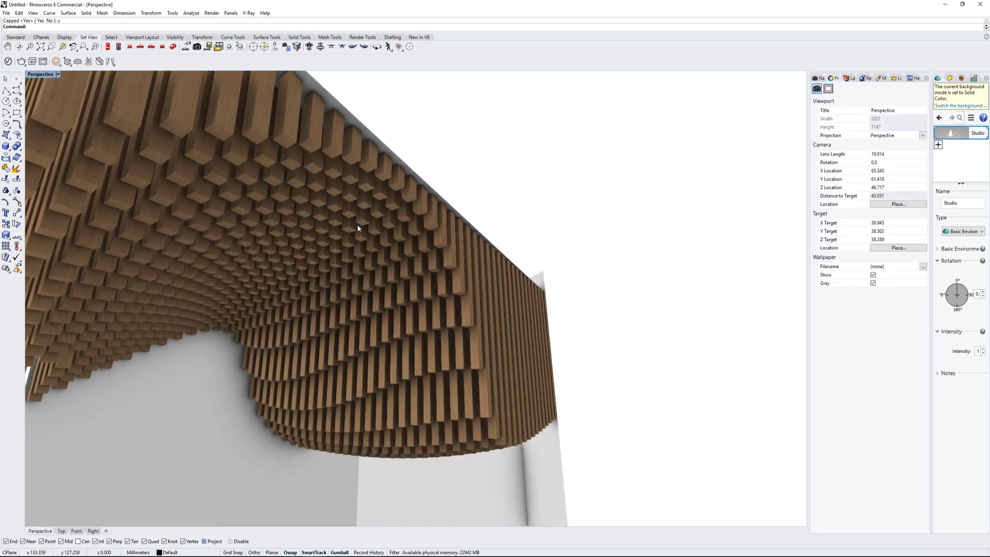
pyautogui.keyDown('shift'); pyautogui.moveTo(468, 366); pyautogui.dragTo(468, 383, button='right'); pyautogui.keyUp('shift')
pyautogui.moveTo(270, 345)
pyautogui.keyDown('shift'); pyautogui.mouseDown(button='right')
pyautogui.moveTo(265, 314)
pyautogui.moveTo(270, 328)
pyautogui.mouseUp(button='right'); pyautogui.keyUp('shift')
pyautogui.scroll(-2, 270, 345)
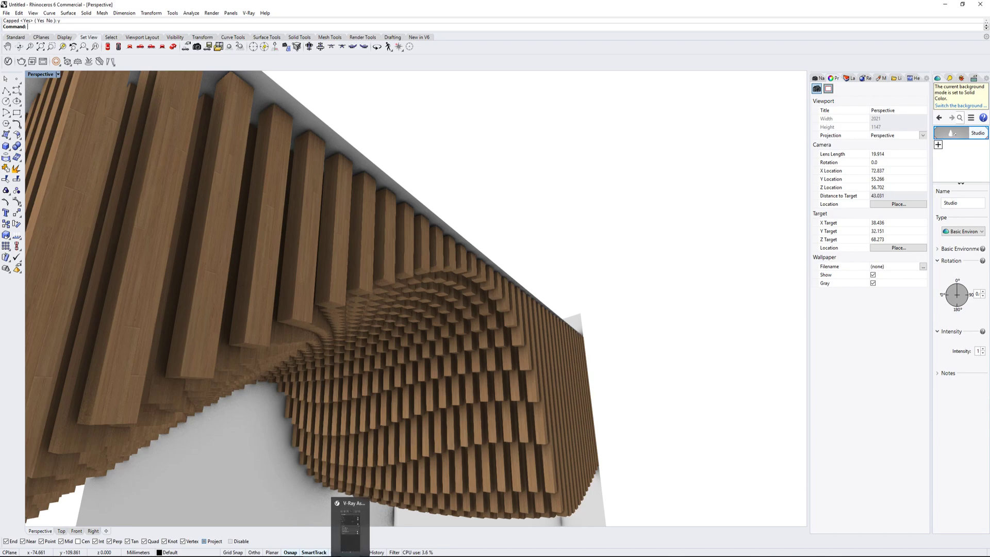
pyautogui.click(334, 554)
pyautogui.moveTo(313, 554)
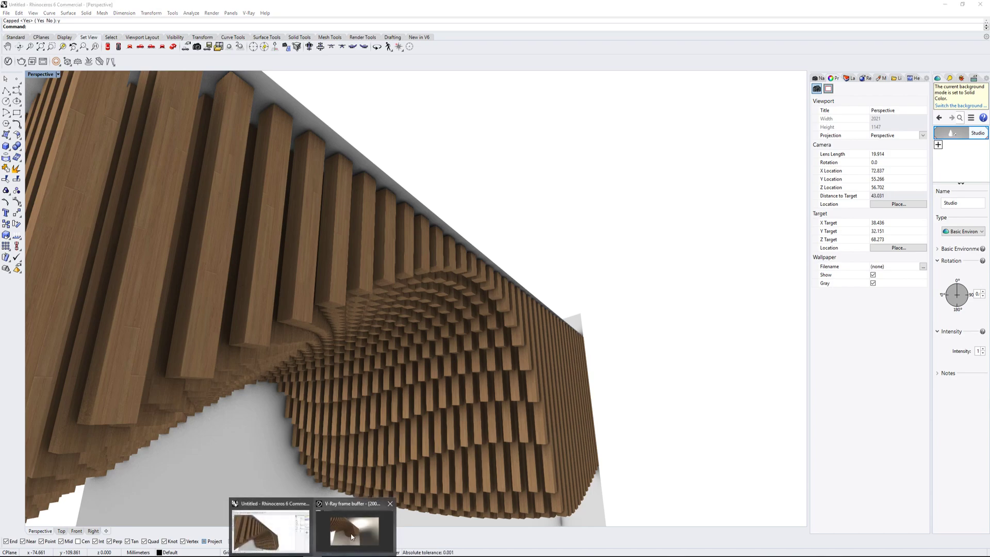
pyautogui.click(352, 535)
pyautogui.scroll(2, 332, 141)
pyautogui.scroll(-1, 380, 146)
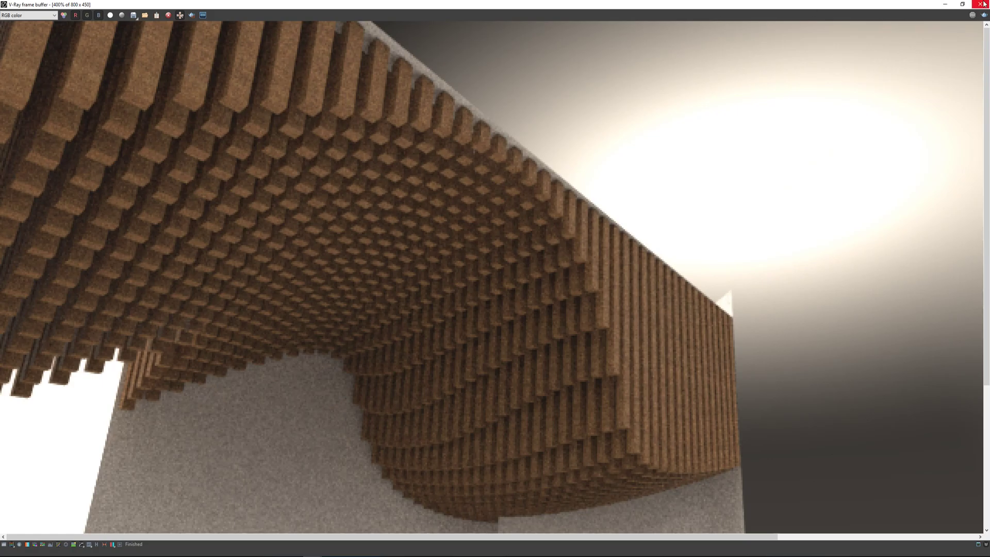
pyautogui.click(945, 4)
# View the whole ceiling from below and switch to the browser to compare it with the Trisoux bar reference photo
pyautogui.moveTo(447, 363); pyautogui.dragTo(503, 353, button='right')
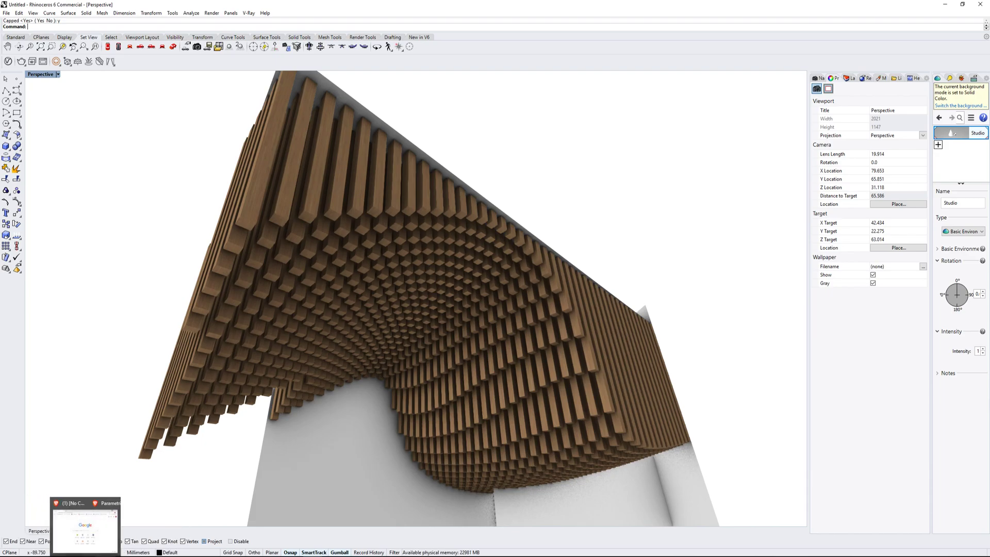
pyautogui.click(145, 534)
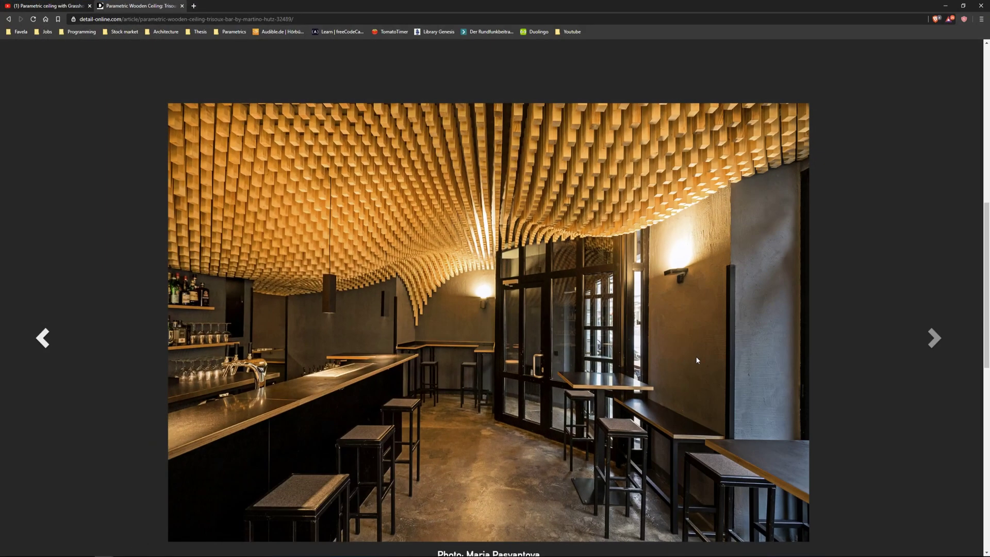